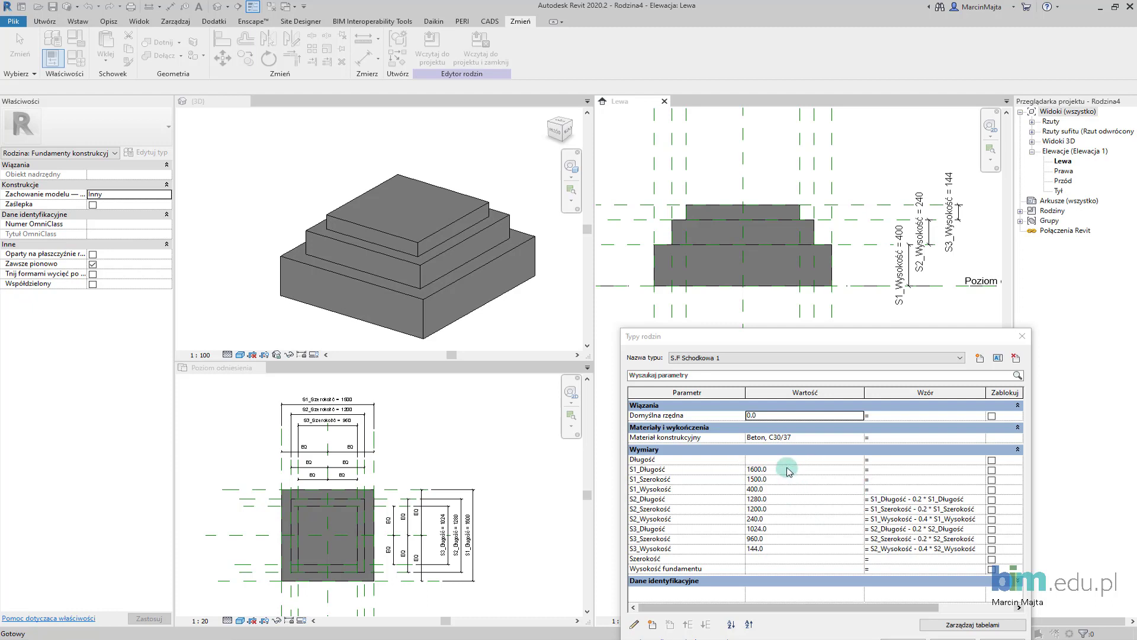
# - Set S1_Długość to 1500 and S1_Szerokość to 1200 in Family Types and apply
pyautogui.click(789, 470)
pyautogui.write('1500')
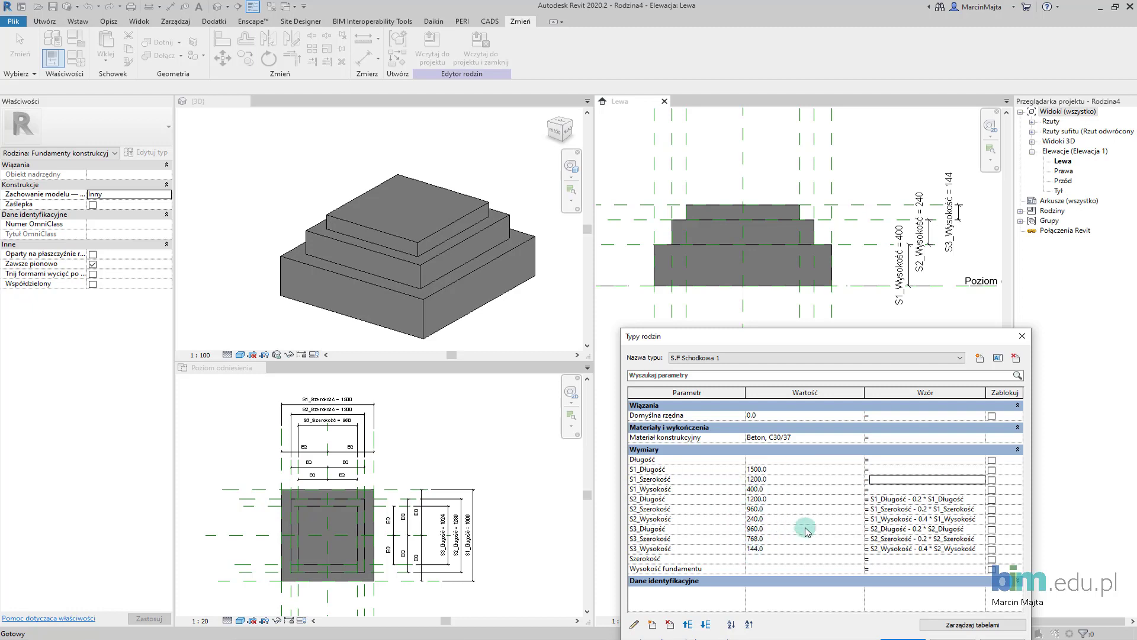
pyautogui.moveTo(860, 340); pyautogui.dragTo(813, 276)
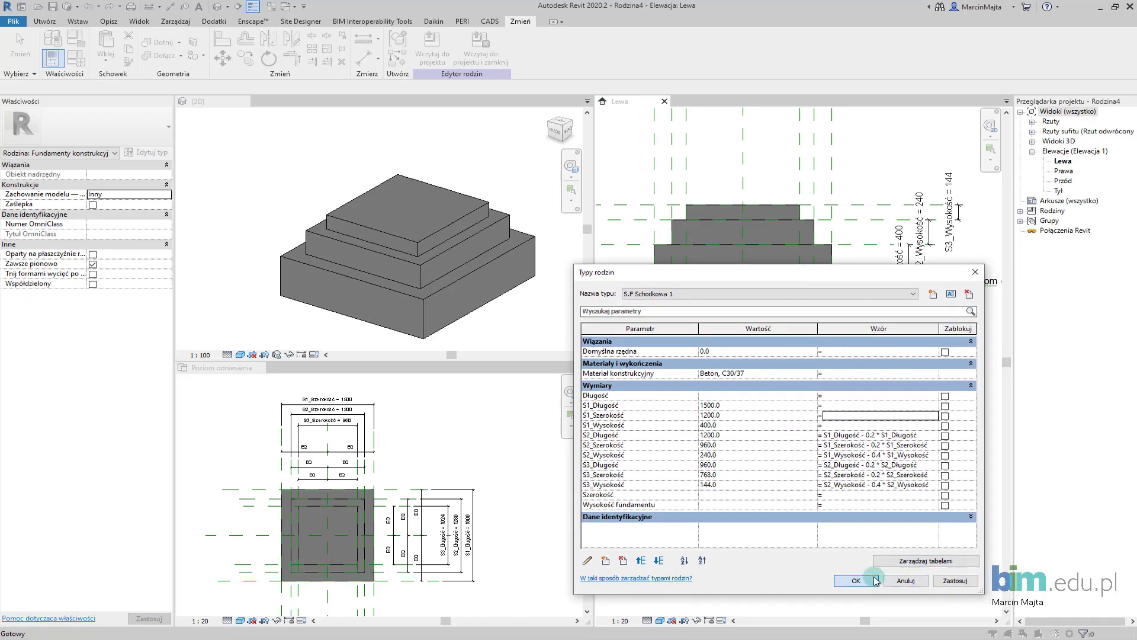
pyautogui.click(875, 579)
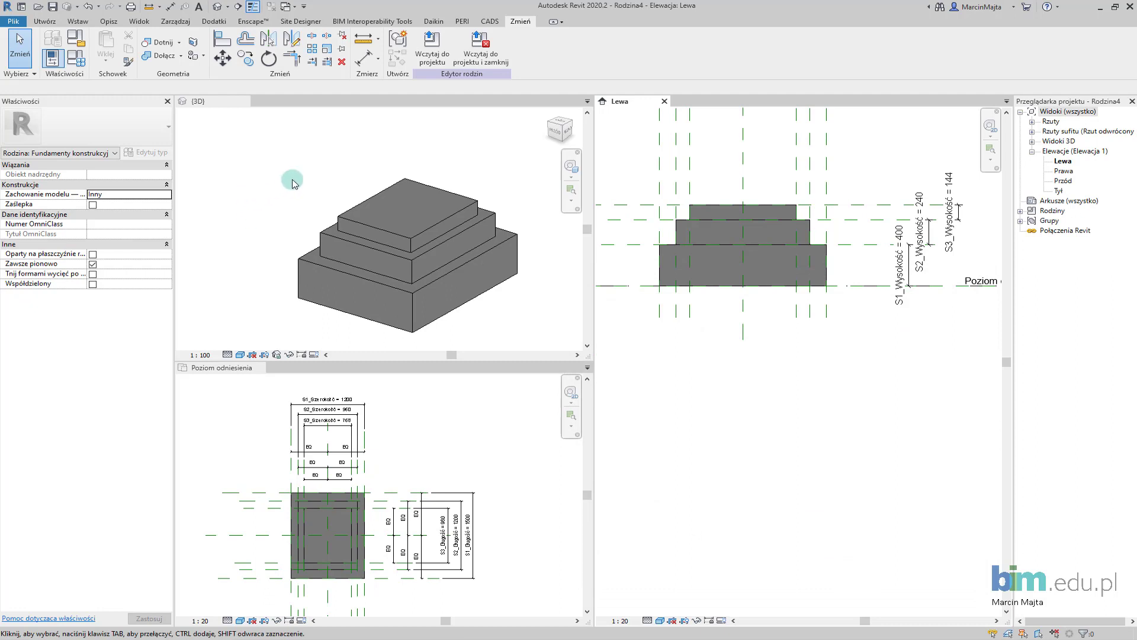
# - Tile the views as tabs and close the 3D and Lewa elevation views
pyautogui.click(360, 140)
pyautogui.press('t')
pyautogui.press('w')
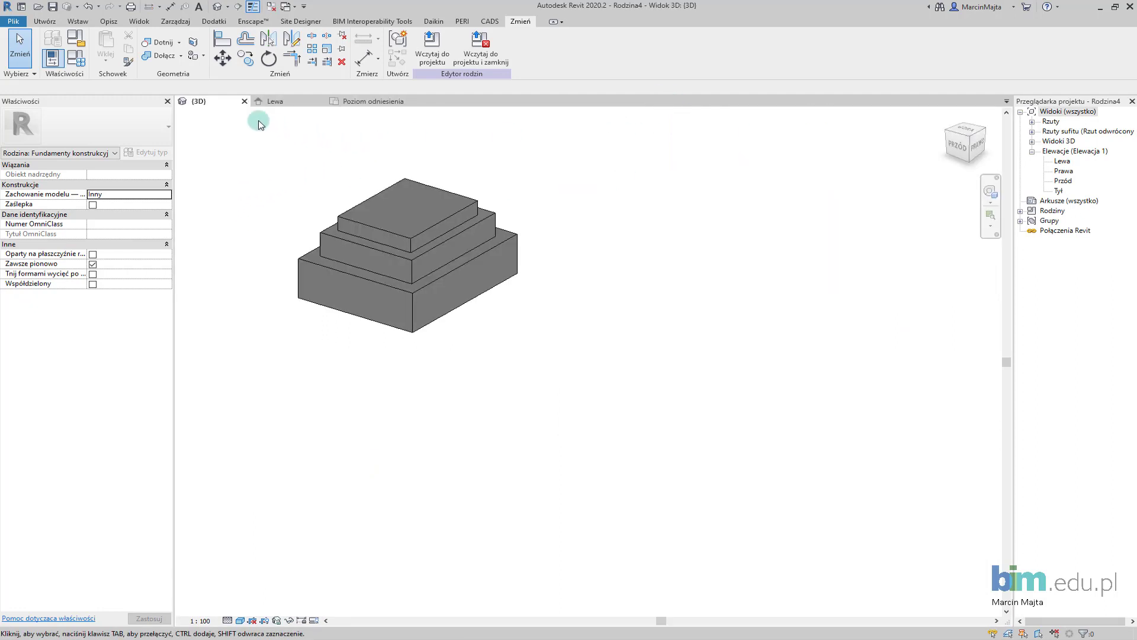
pyautogui.click(244, 101)
pyautogui.click(244, 100)
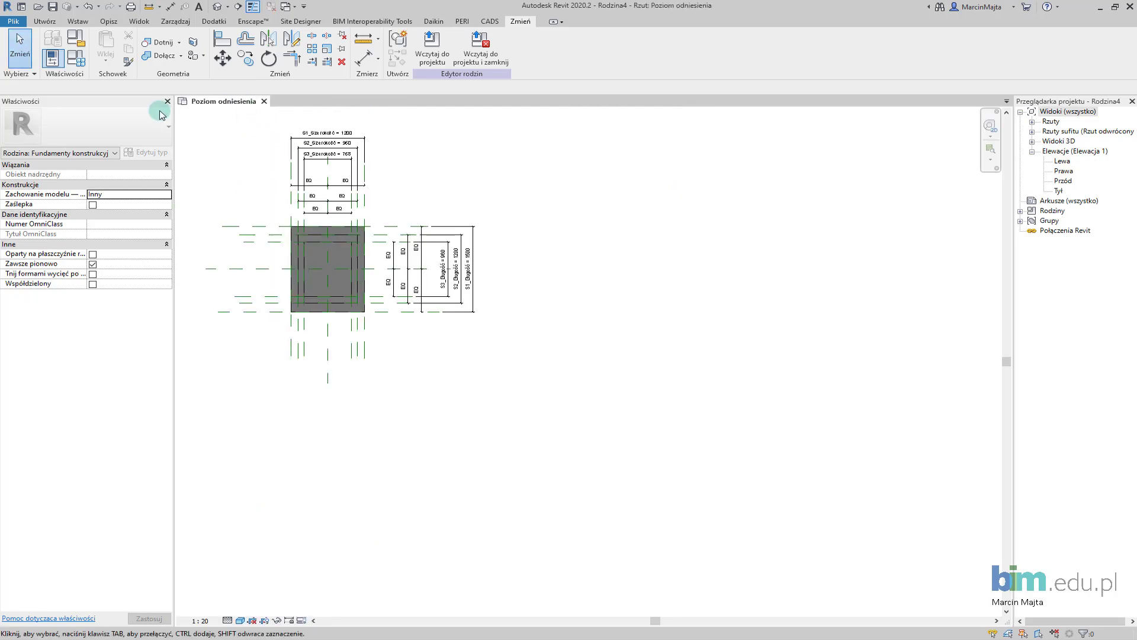
# - Start a new family from the Model ogólny (metryczny).rft template
pyautogui.click(21, 22)
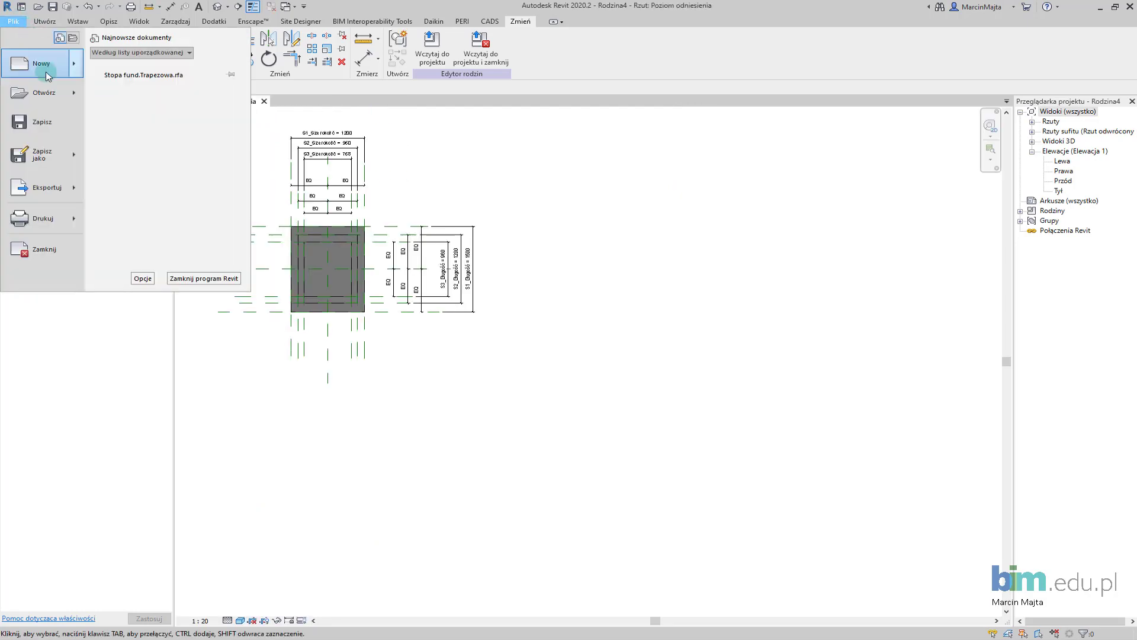
pyautogui.click(135, 102)
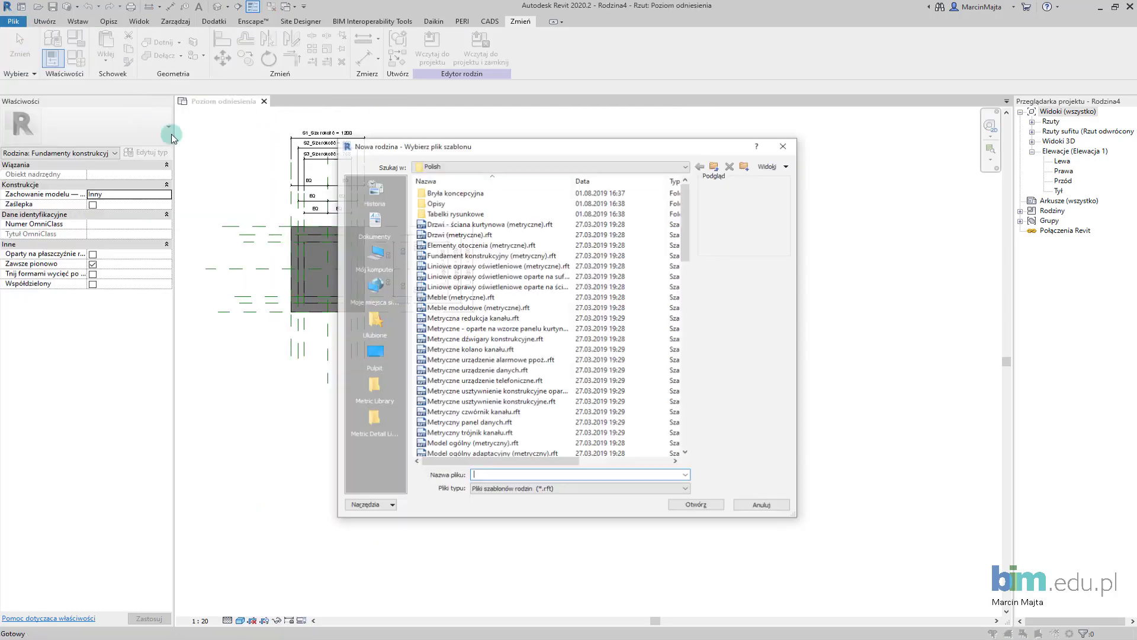
pyautogui.click(472, 257)
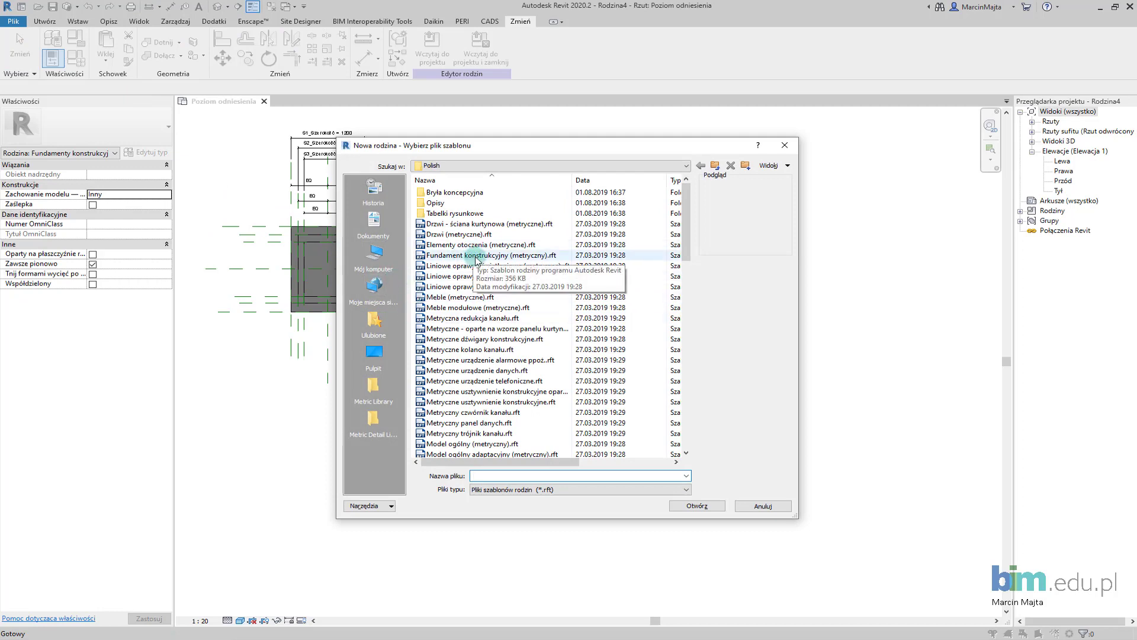
pyautogui.scroll(-1, 486, 320)
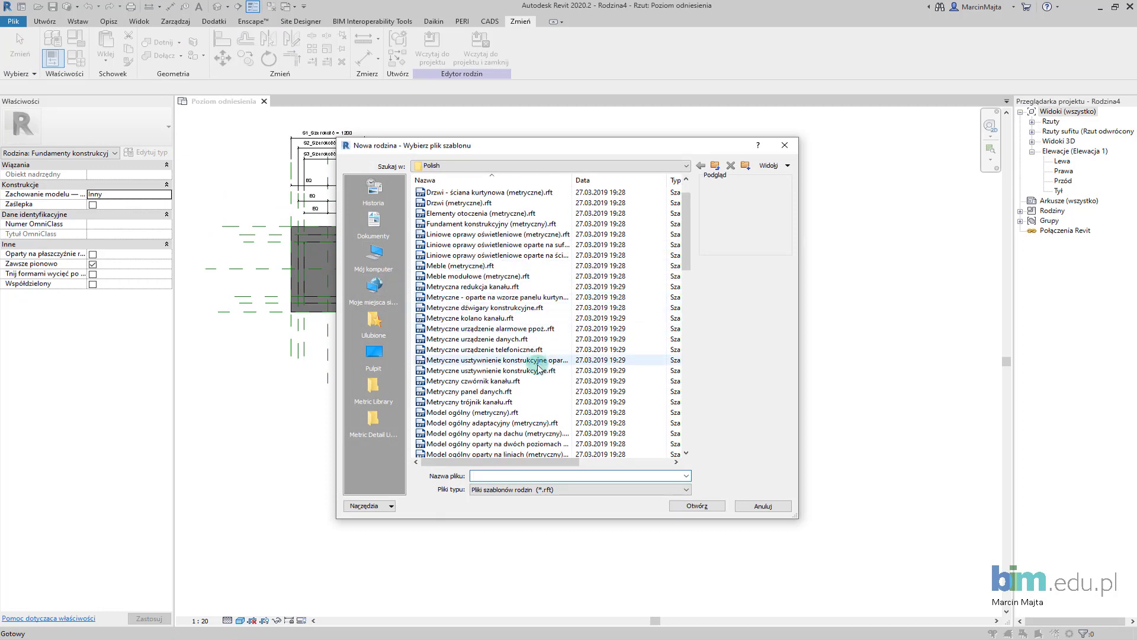
pyautogui.click(521, 412)
pyautogui.click(705, 508)
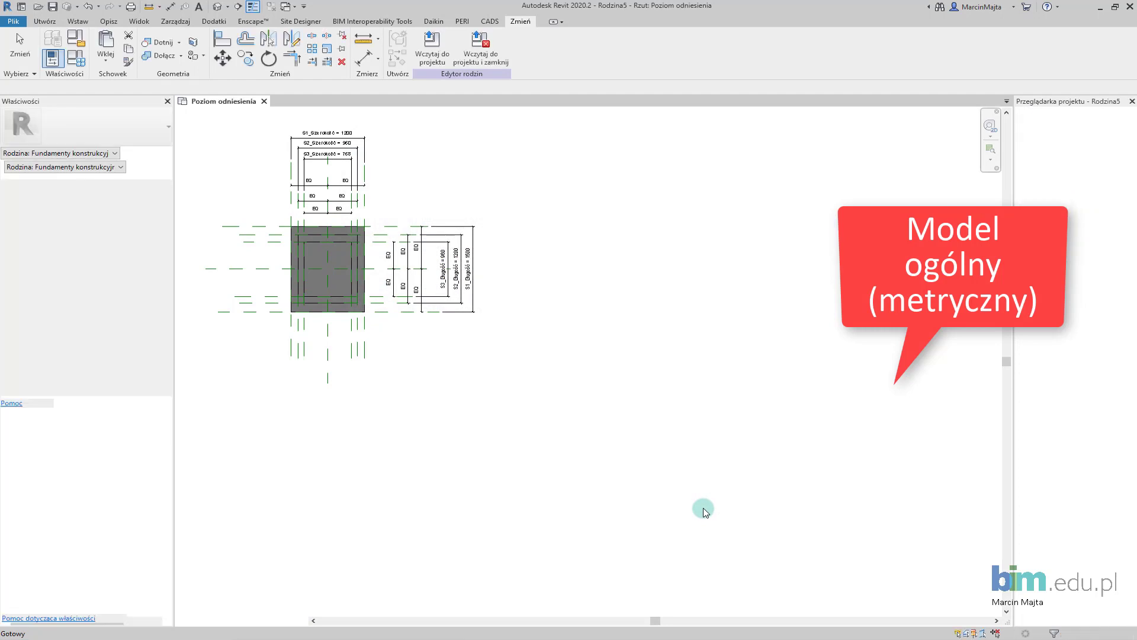
# - Set the family category to Fundamenty konstrukcyjne with Beton model behaviour
pyautogui.click(79, 42)
pyautogui.click(557, 202)
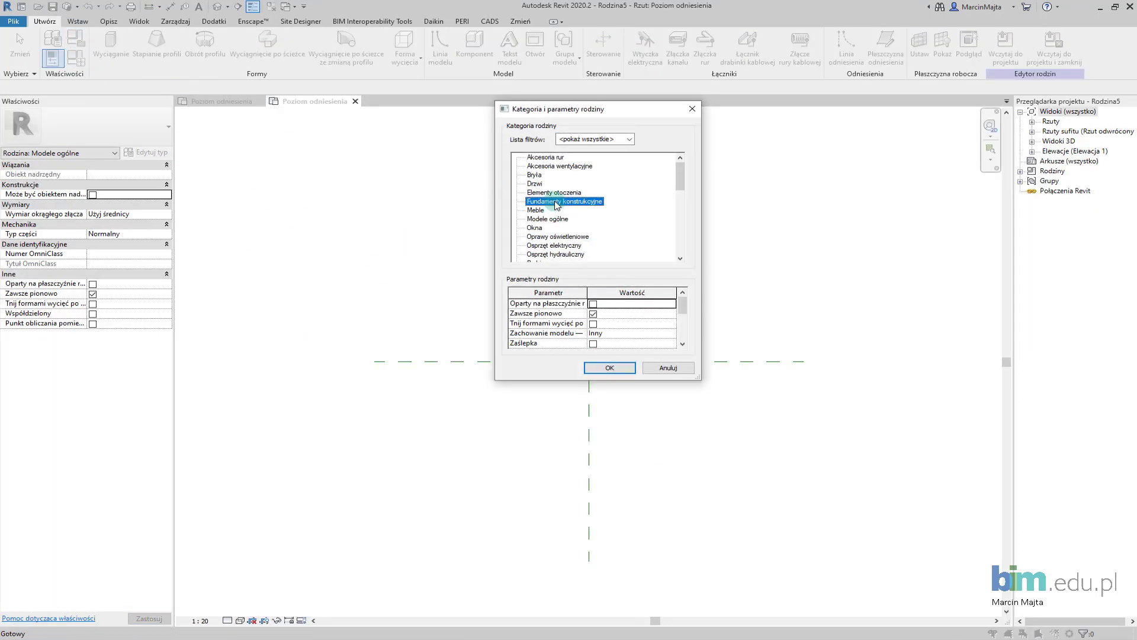
pyautogui.click(671, 334)
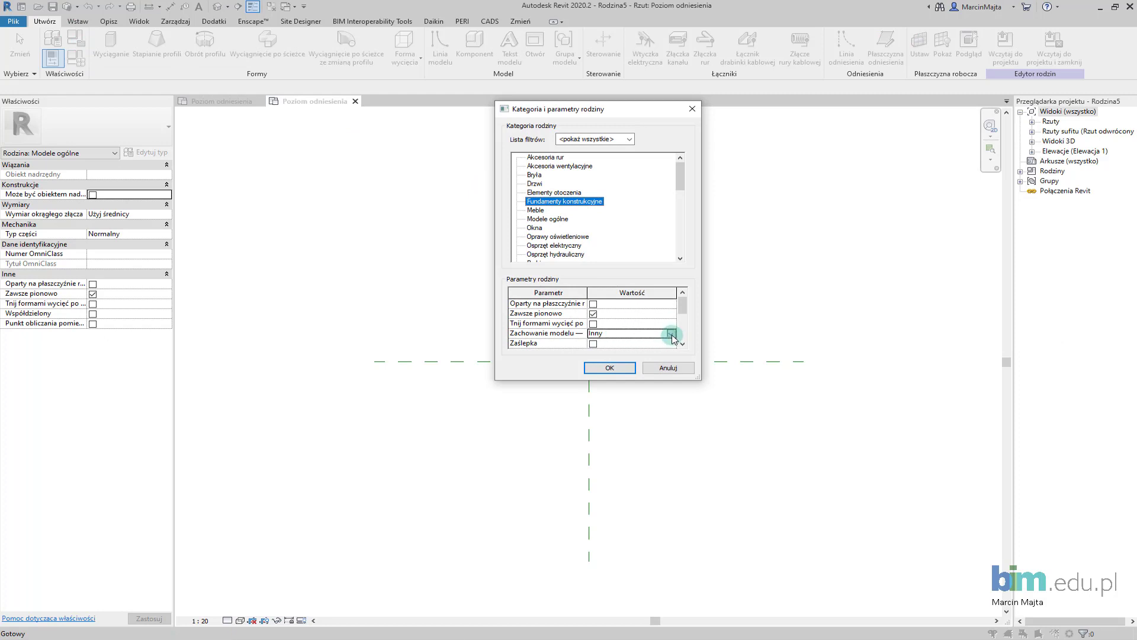
pyautogui.click(607, 352)
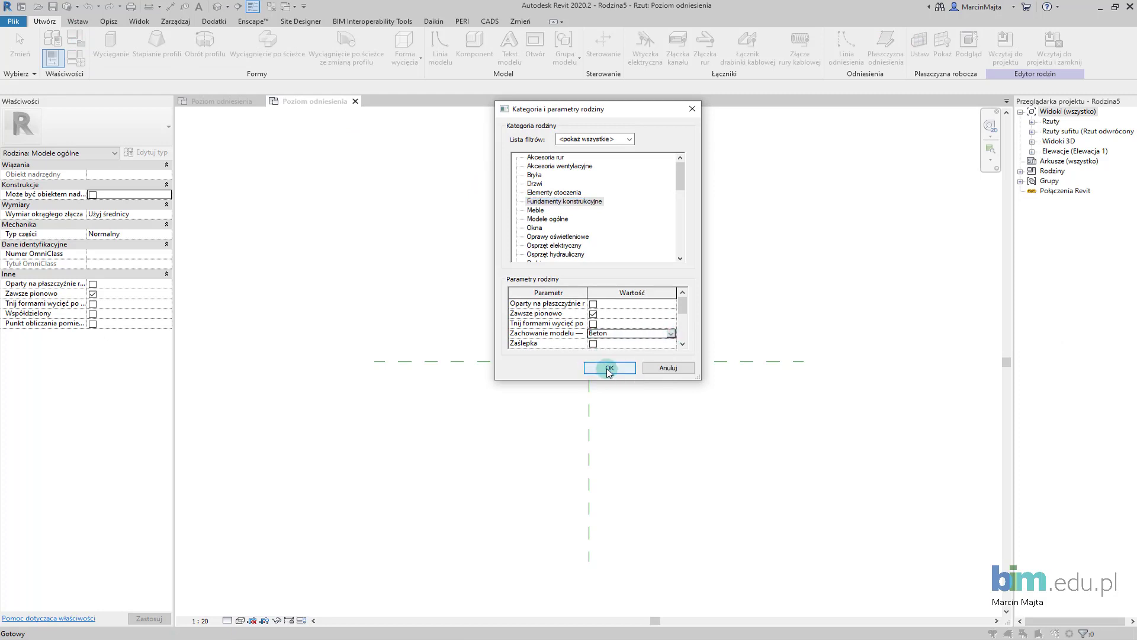
pyautogui.click(605, 368)
pyautogui.moveTo(628, 315)
pyautogui.mouseDown(button='middle')
pyautogui.moveTo(571, 312)
pyautogui.moveTo(578, 290)
pyautogui.mouseUp(button='middle')
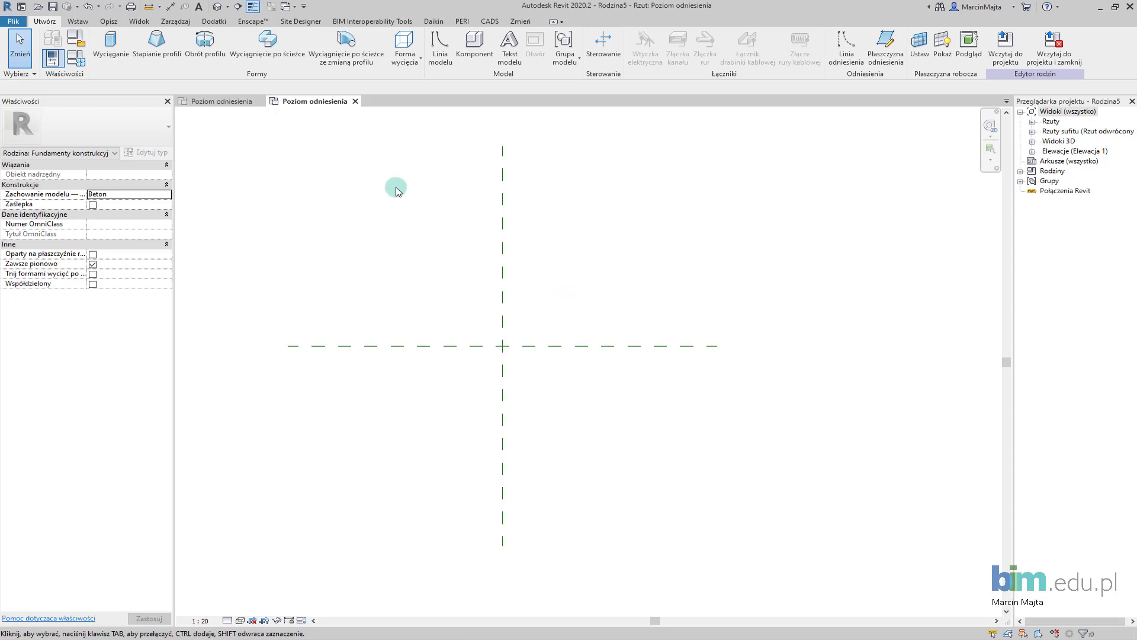
pyautogui.click(1033, 122)
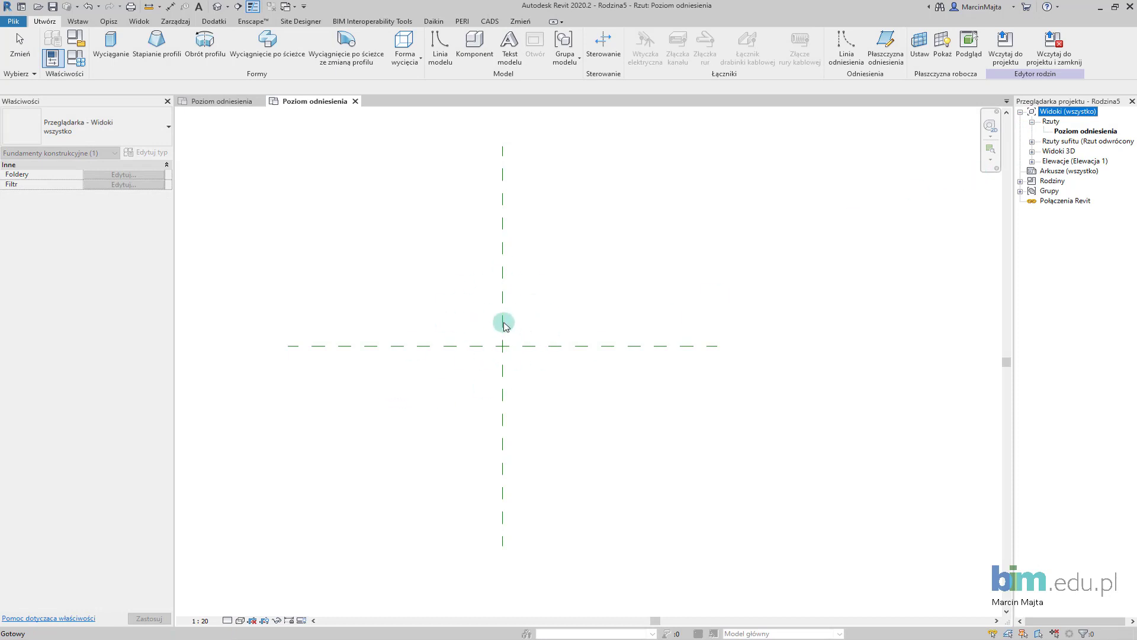
pyautogui.click(408, 279)
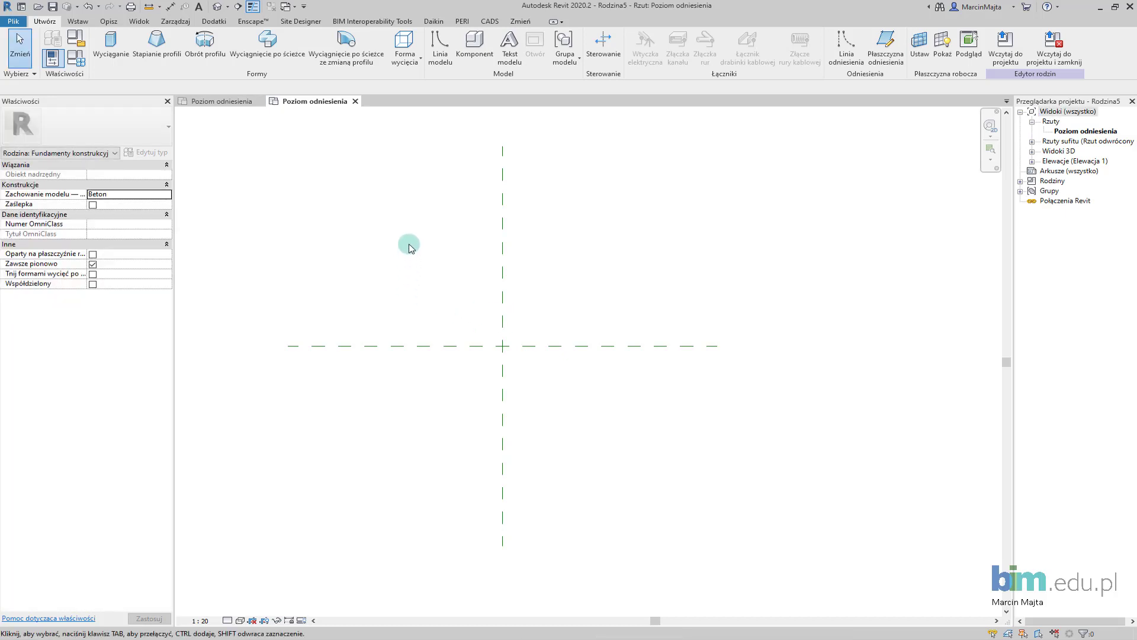
# - Draw the outer left, right, top and bottom reference planes with the RP tool
pyautogui.press('r')
pyautogui.press('p')
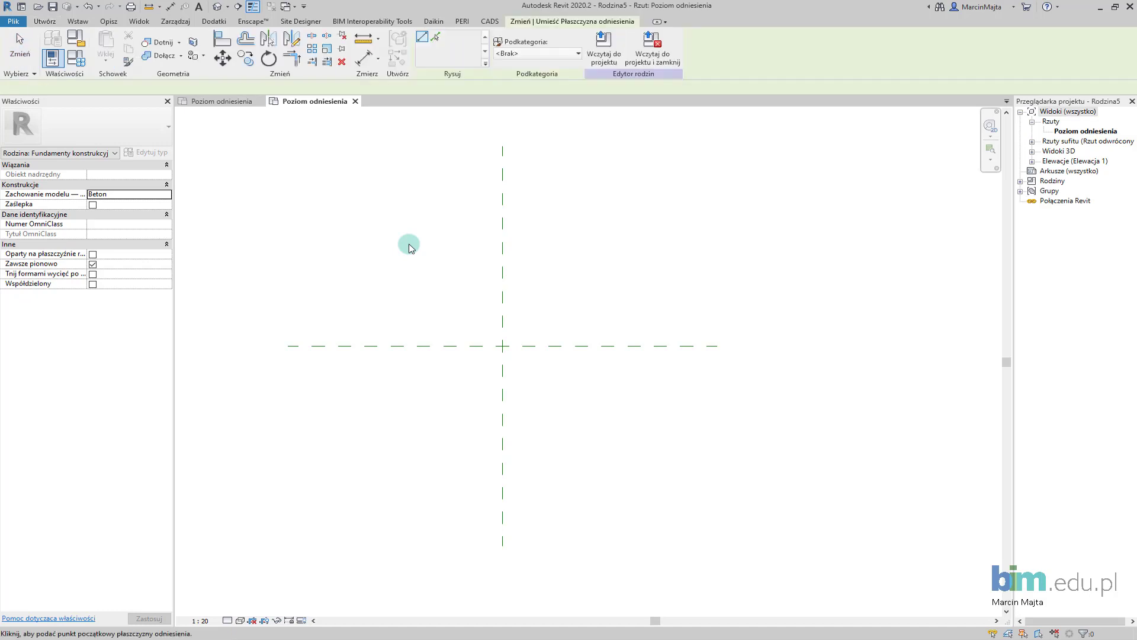
pyautogui.click(372, 211)
pyautogui.click(368, 479)
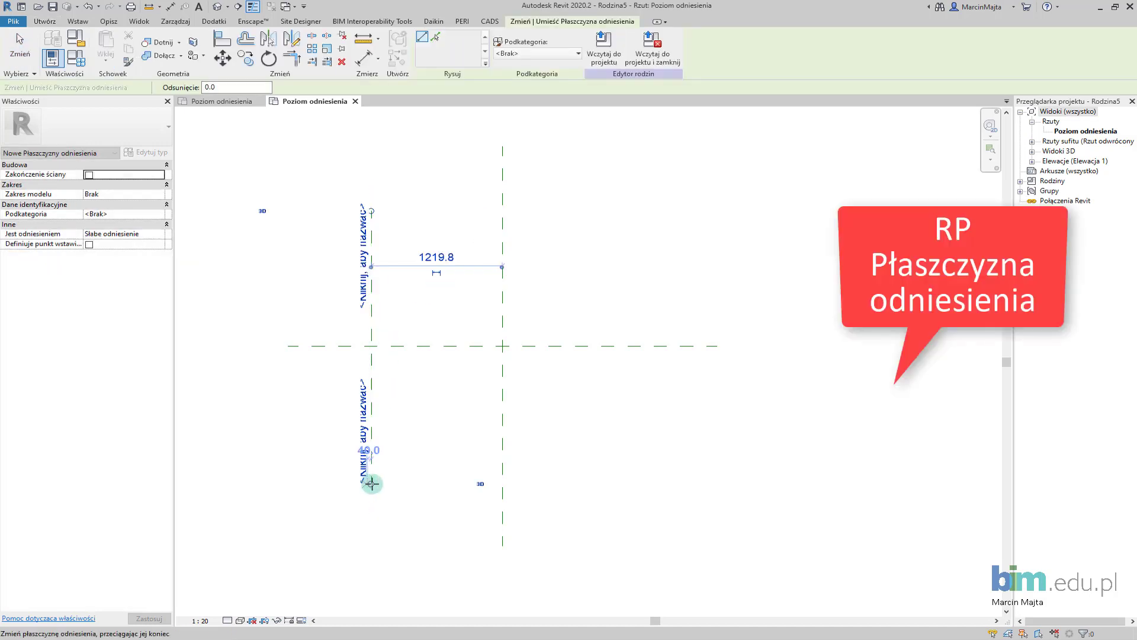
pyautogui.click(619, 210)
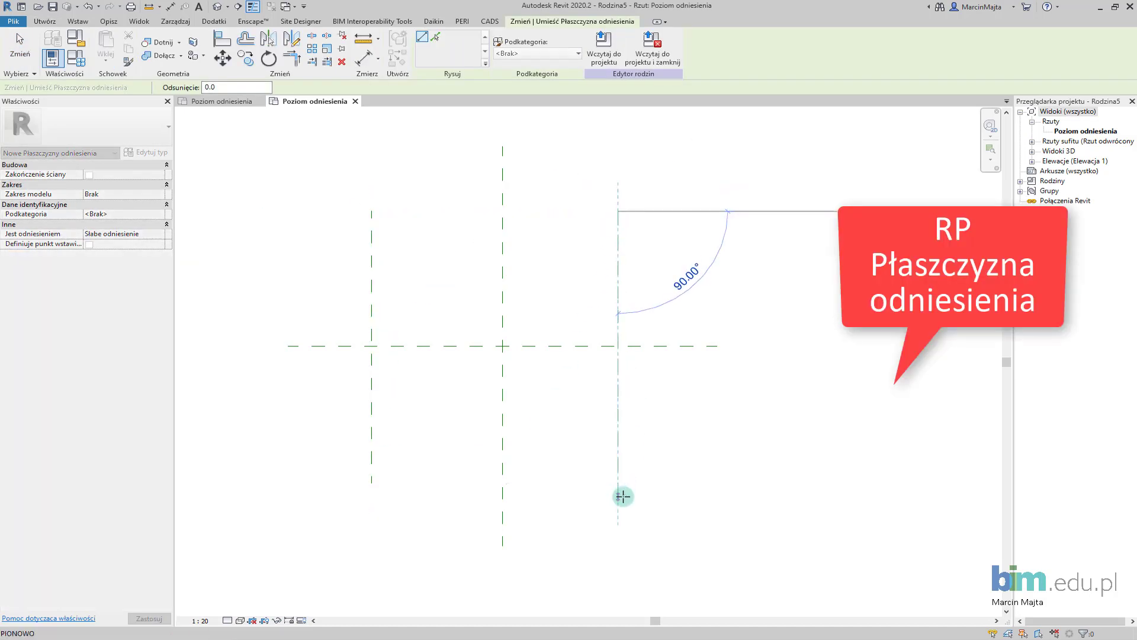
pyautogui.click(619, 494)
pyautogui.click(327, 233)
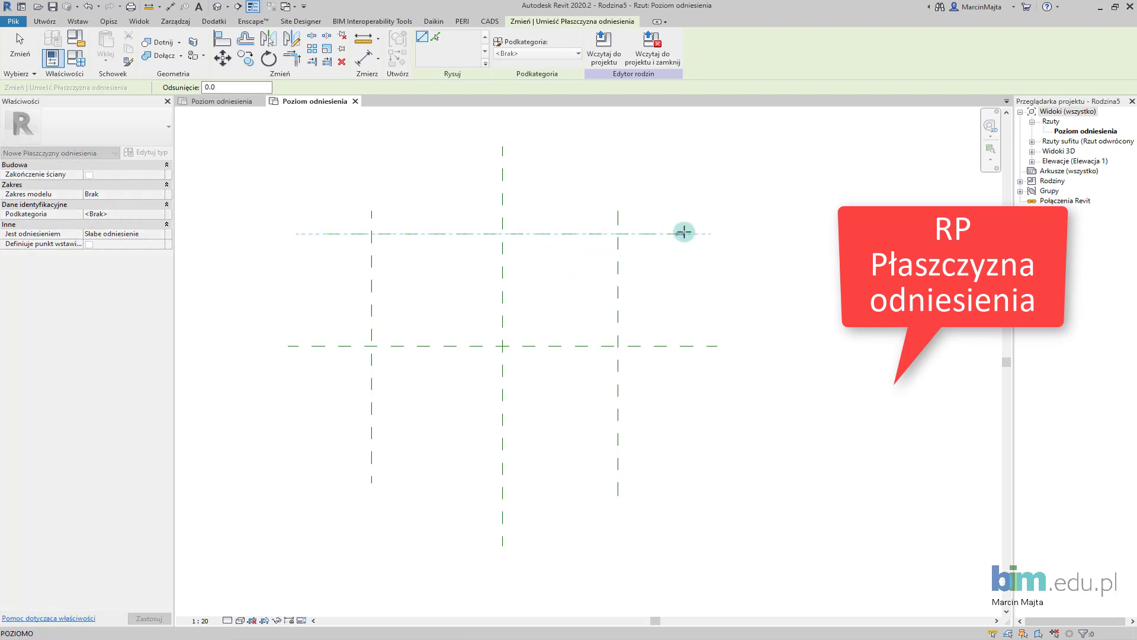
pyautogui.click(684, 232)
pyautogui.click(327, 460)
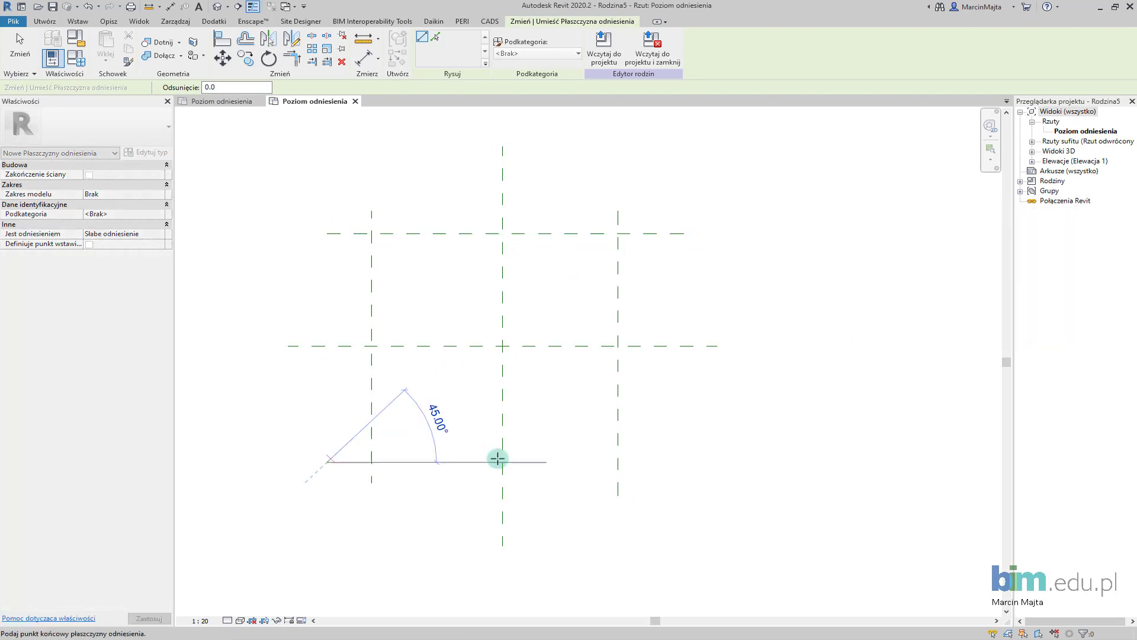
pyautogui.click(664, 461)
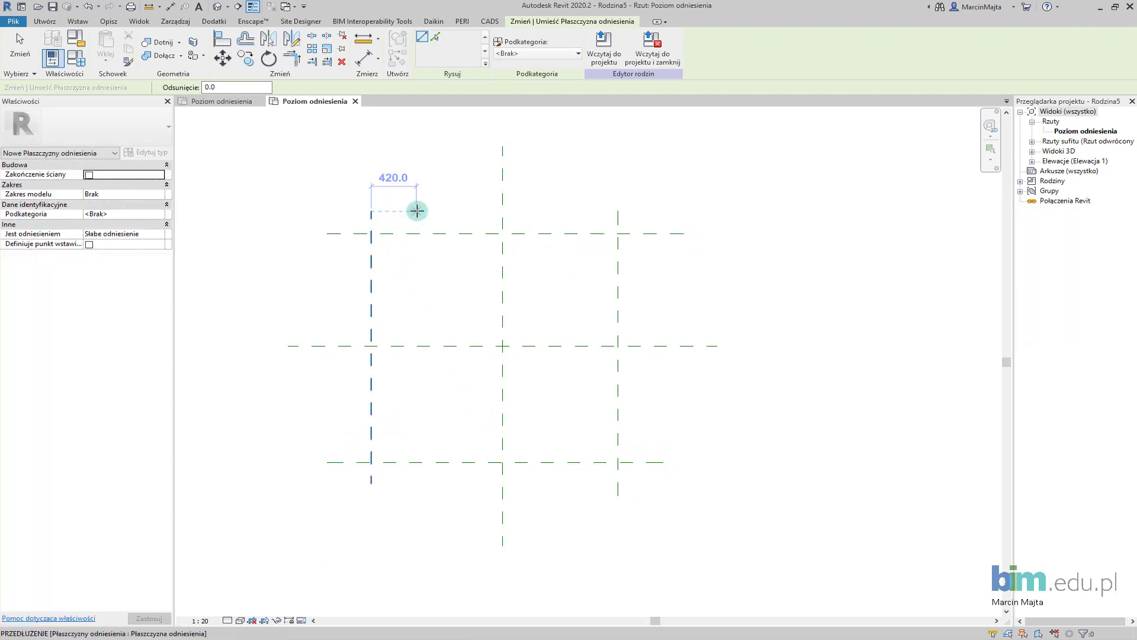
# - Add a second, inner ring of vertical and horizontal reference planes
pyautogui.click(416, 211)
pyautogui.click(414, 487)
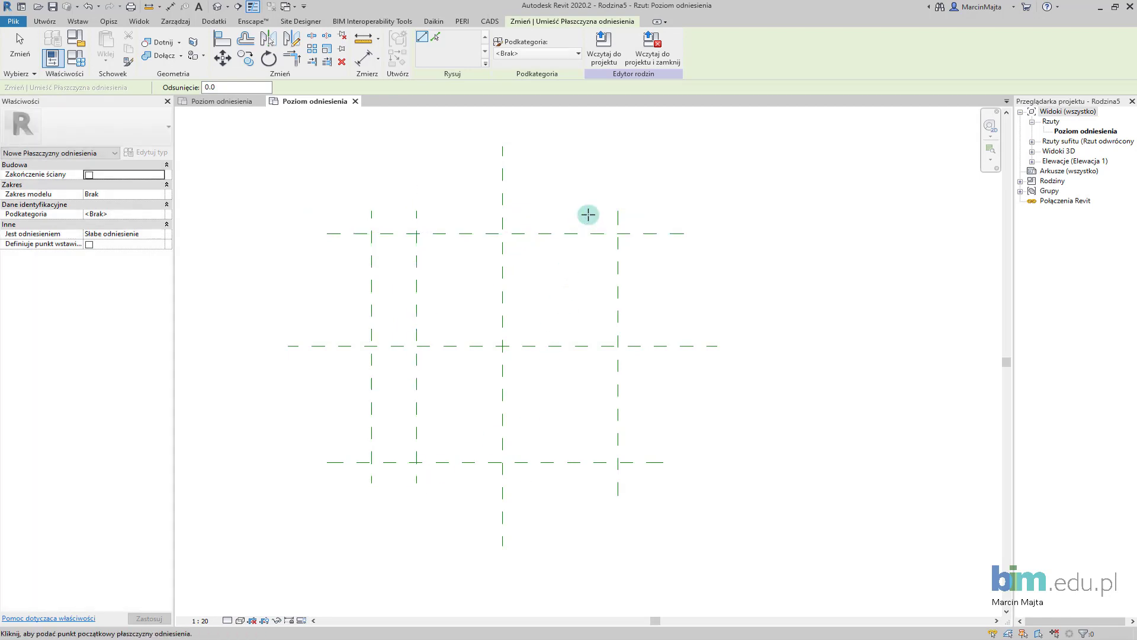
pyautogui.click(590, 211)
pyautogui.click(591, 495)
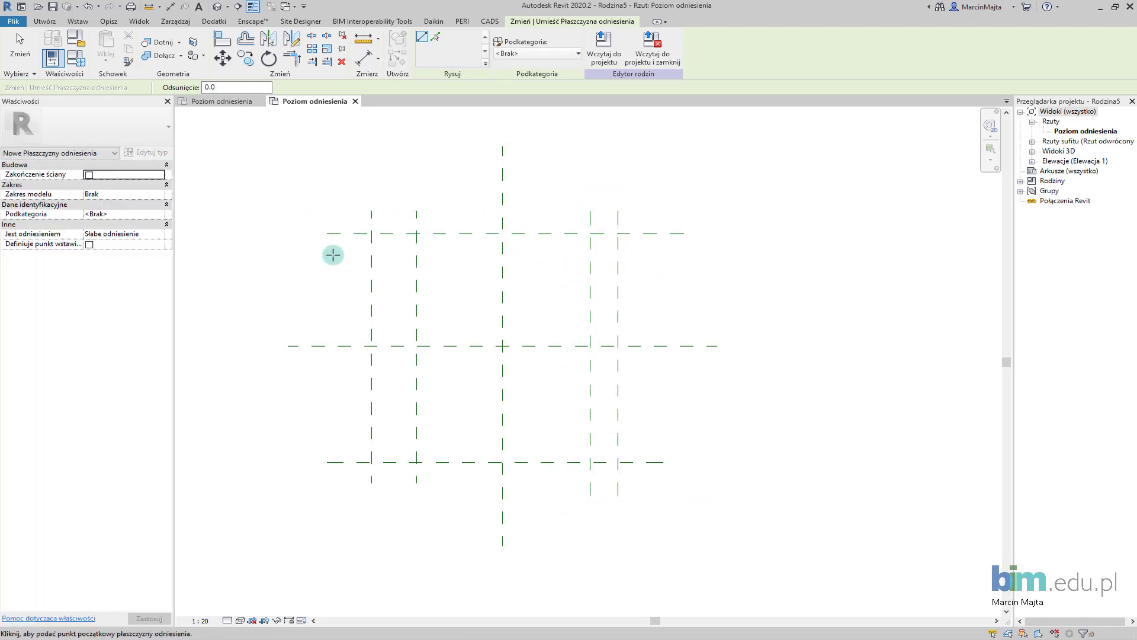
pyautogui.click(330, 254)
pyautogui.click(674, 254)
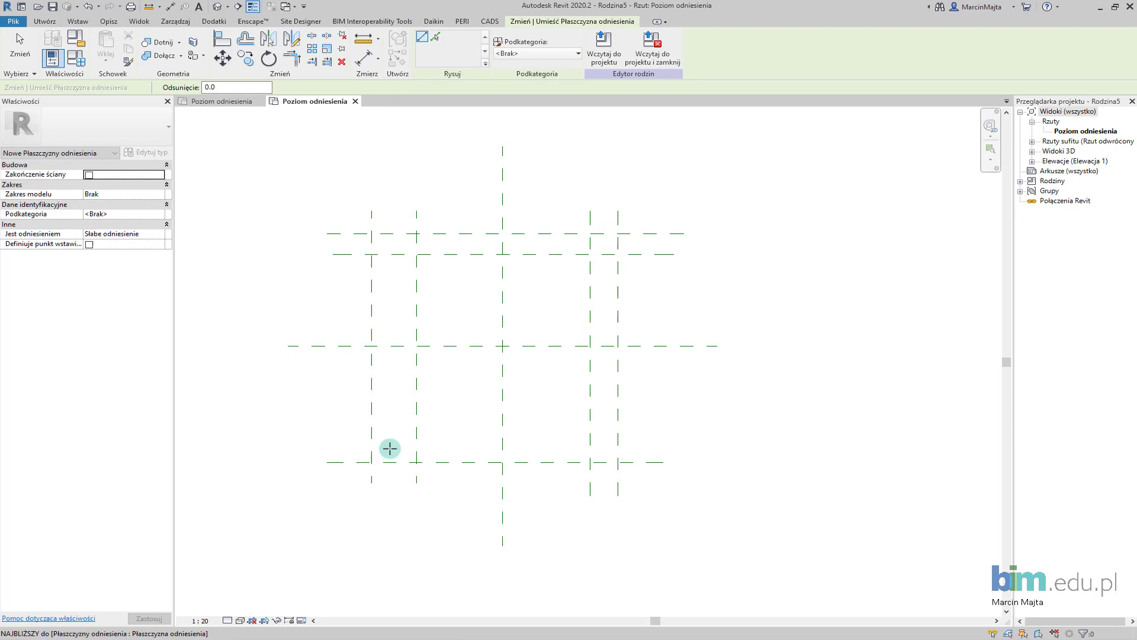
pyautogui.click(330, 437)
pyautogui.click(679, 437)
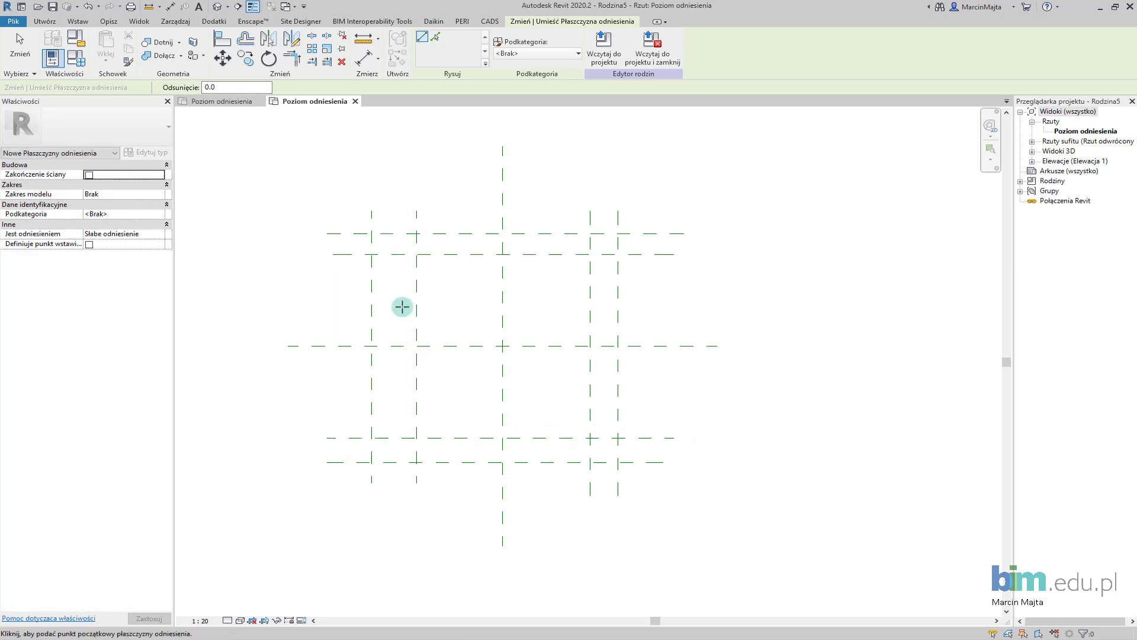
# - Add a third, innermost set of vertical and horizontal reference planes
pyautogui.click(444, 230)
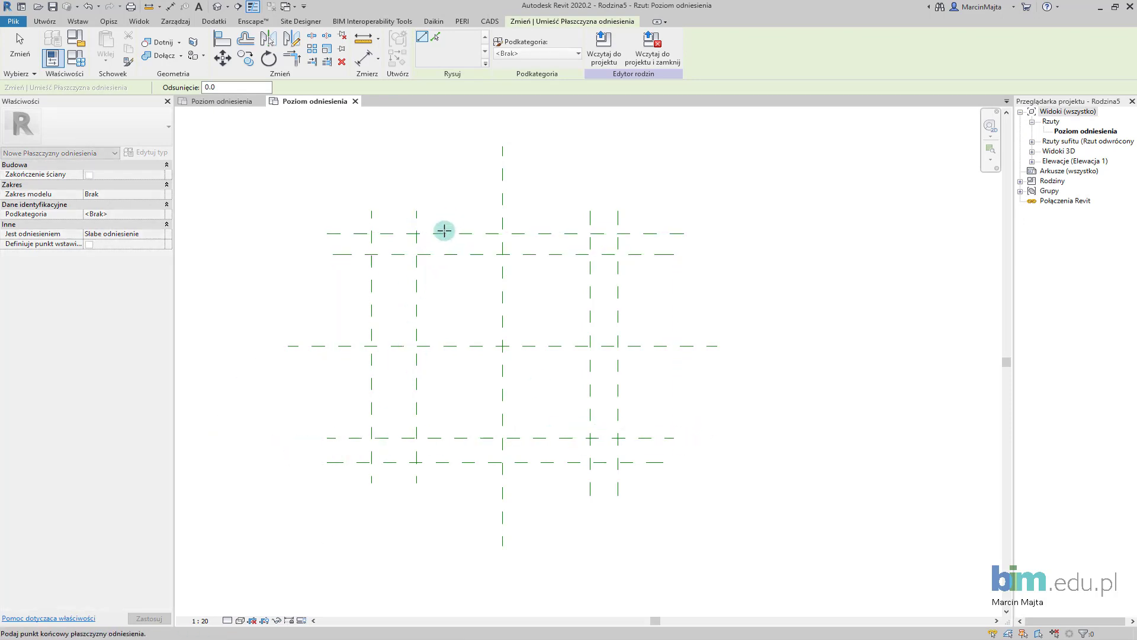
pyautogui.click(447, 478)
pyautogui.click(569, 220)
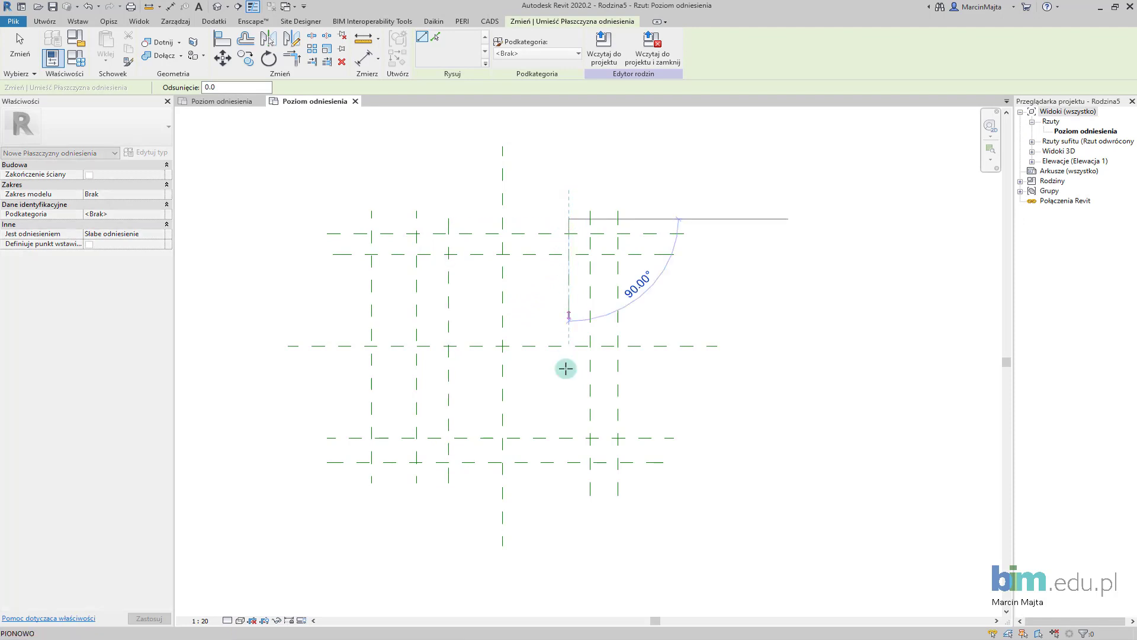
pyautogui.click(569, 477)
pyautogui.click(309, 273)
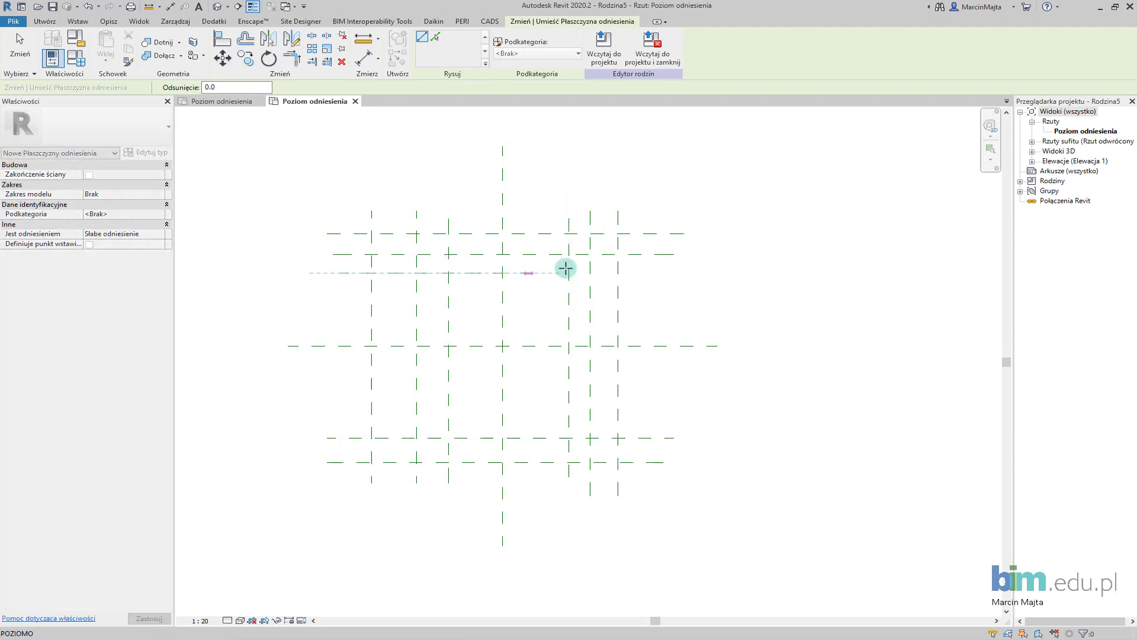
pyautogui.click(666, 272)
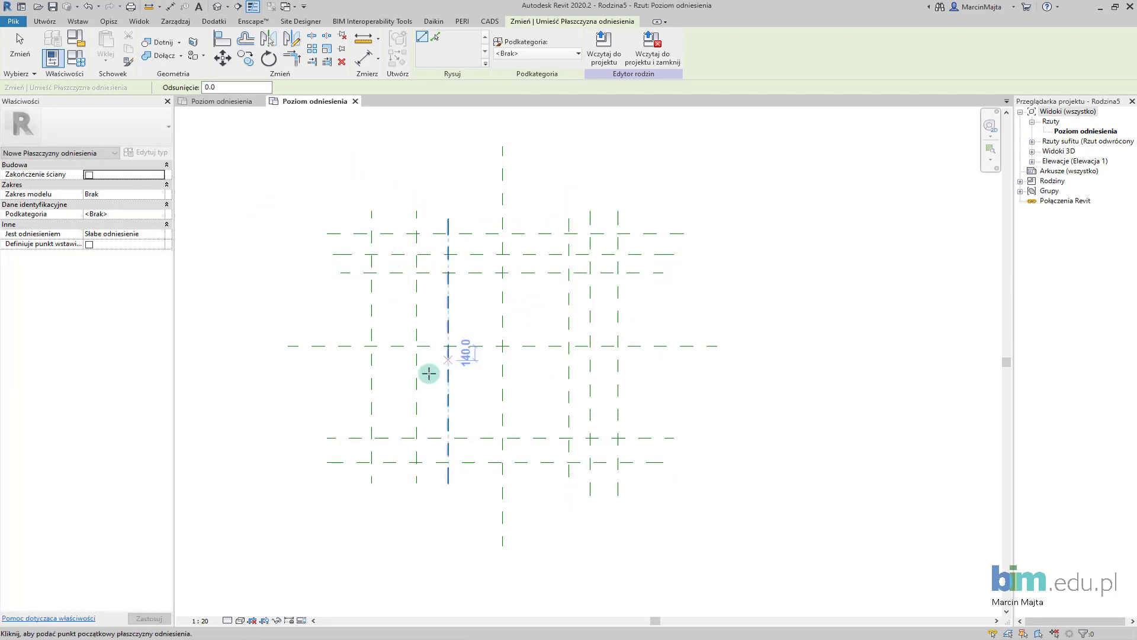
pyautogui.click(343, 421)
pyautogui.click(653, 420)
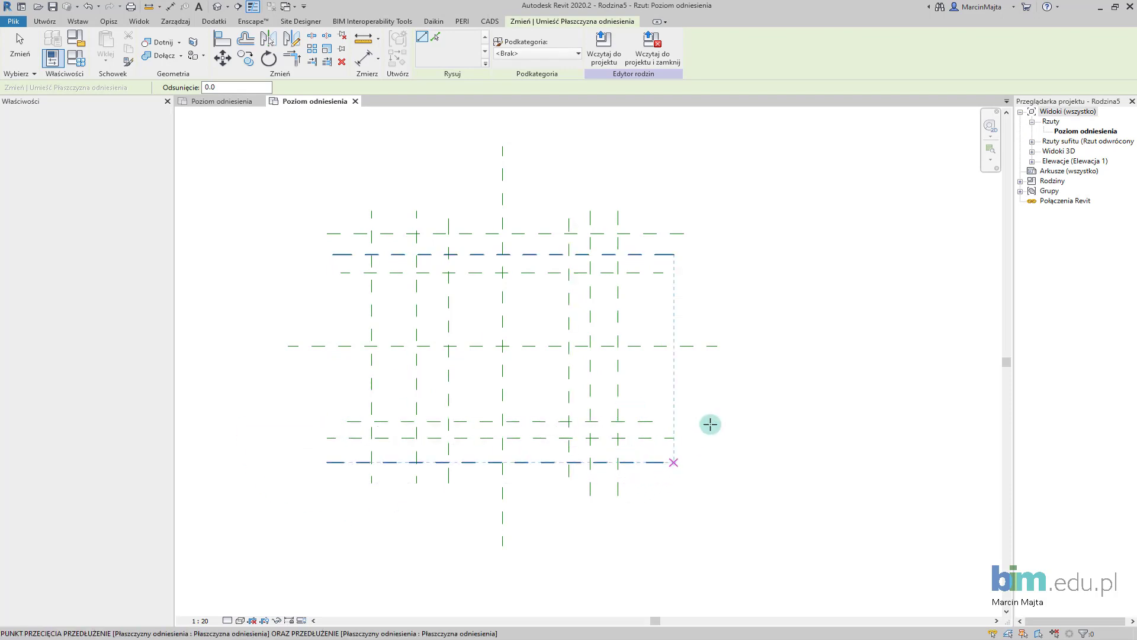
pyautogui.moveTo(745, 391); pyautogui.dragTo(692, 418, button='middle')
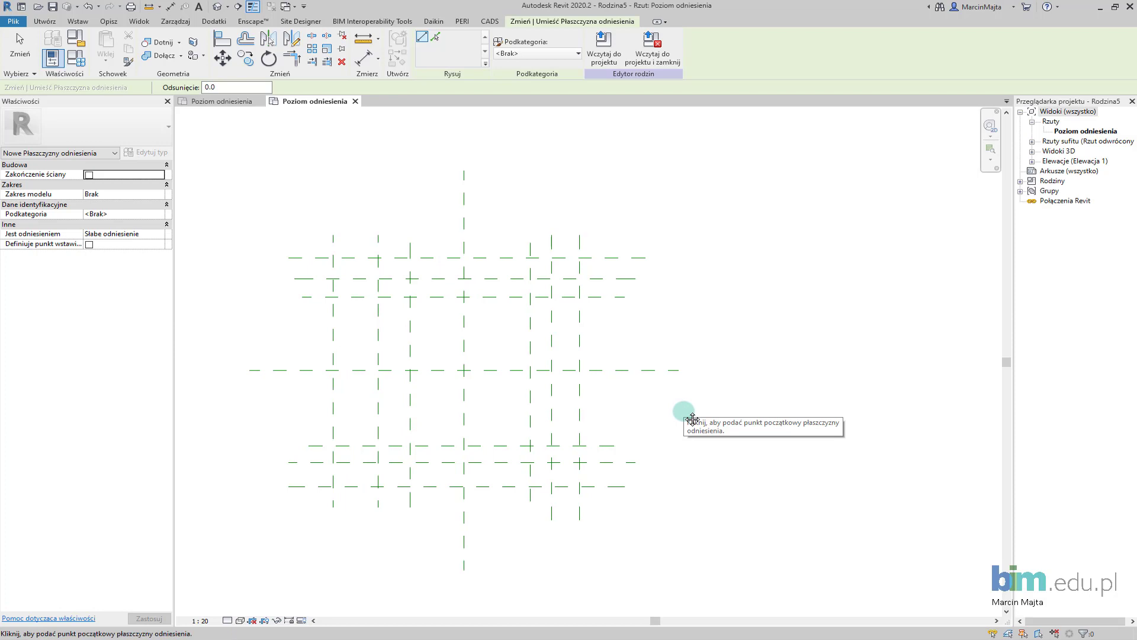
# - Start an extrusion and pick the four outer reference planes as sketch lines
pyautogui.press('Escape')
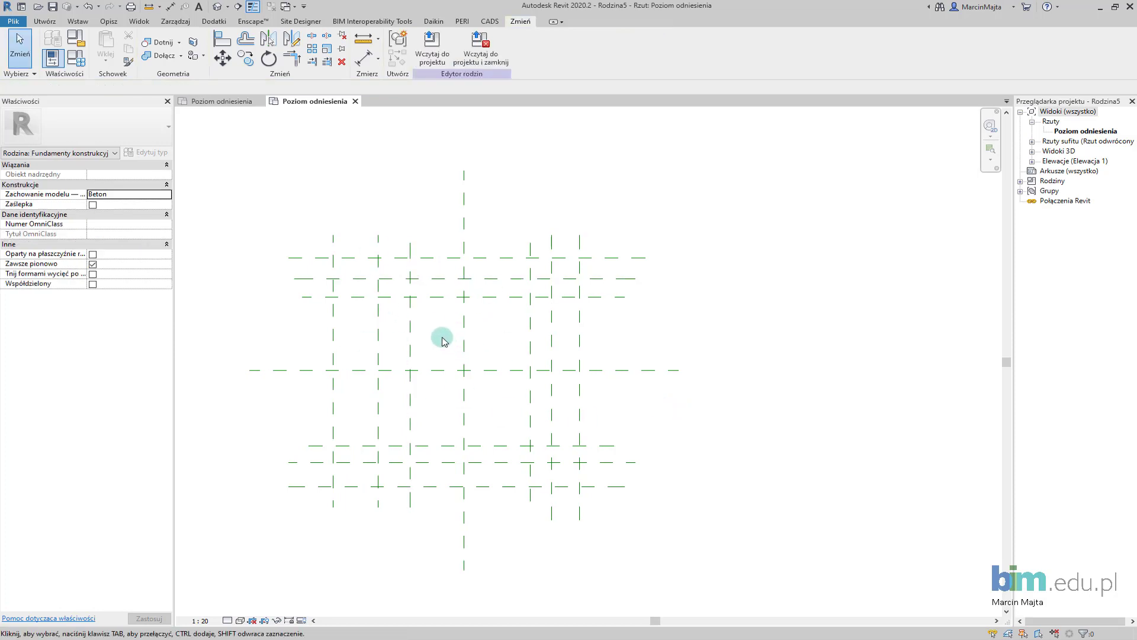
pyautogui.moveTo(449, 310); pyautogui.dragTo(463, 305, button='middle')
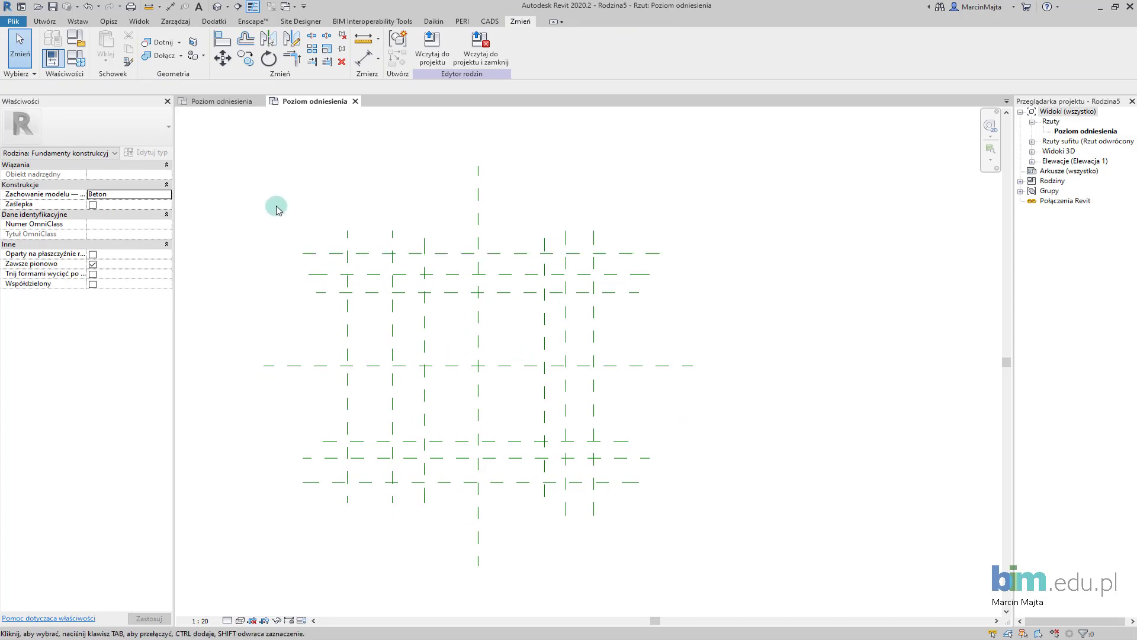
pyautogui.click(45, 21)
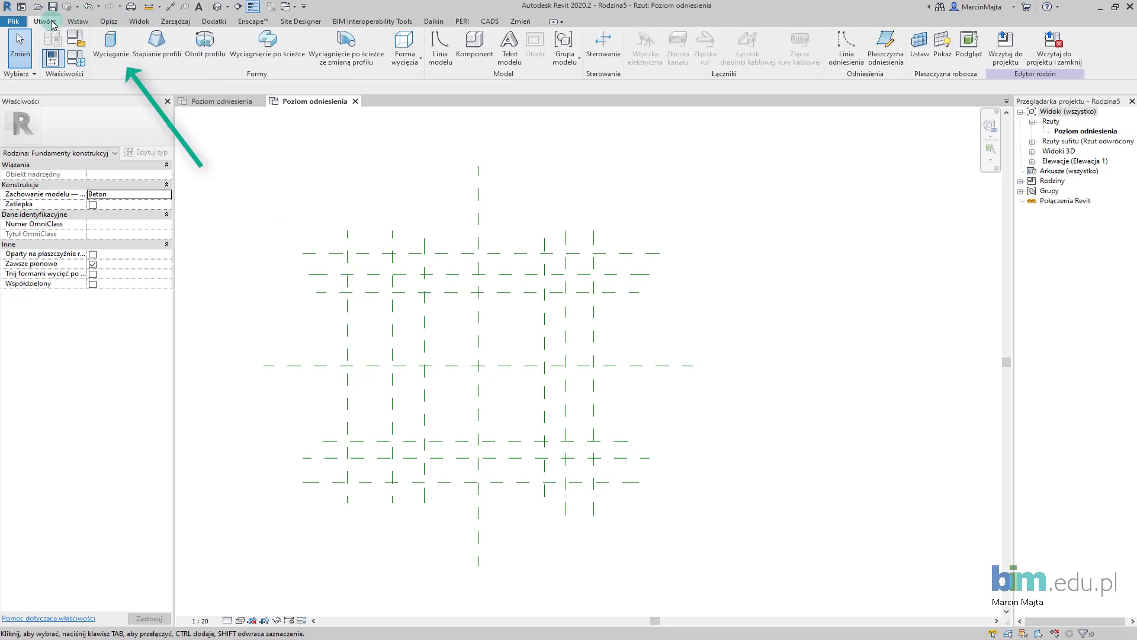
pyautogui.click(110, 44)
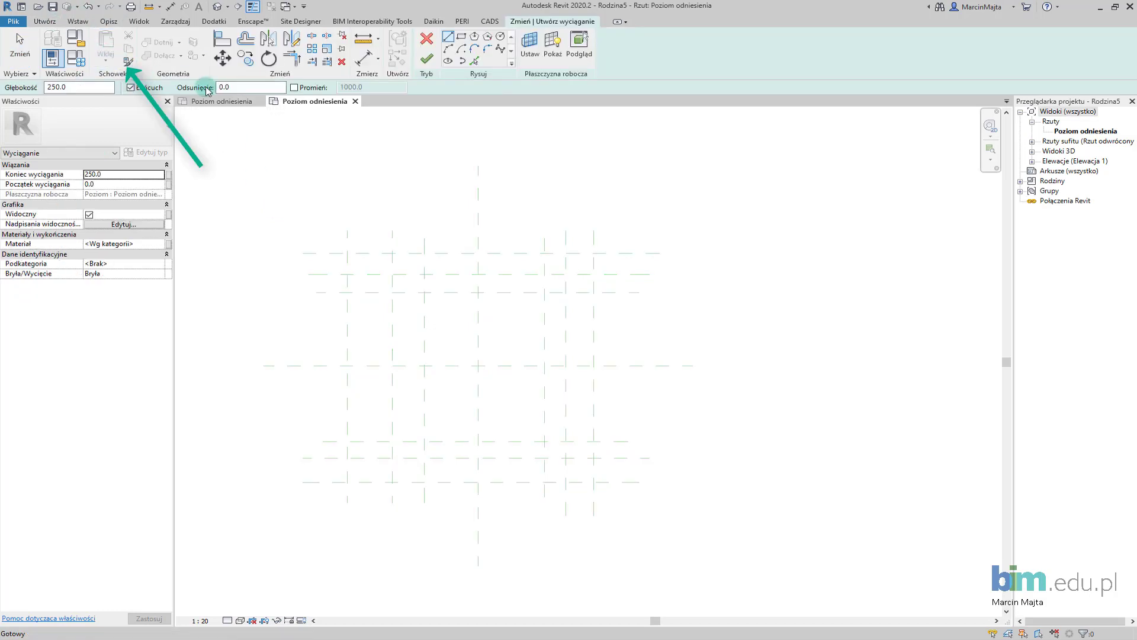
pyautogui.click(476, 61)
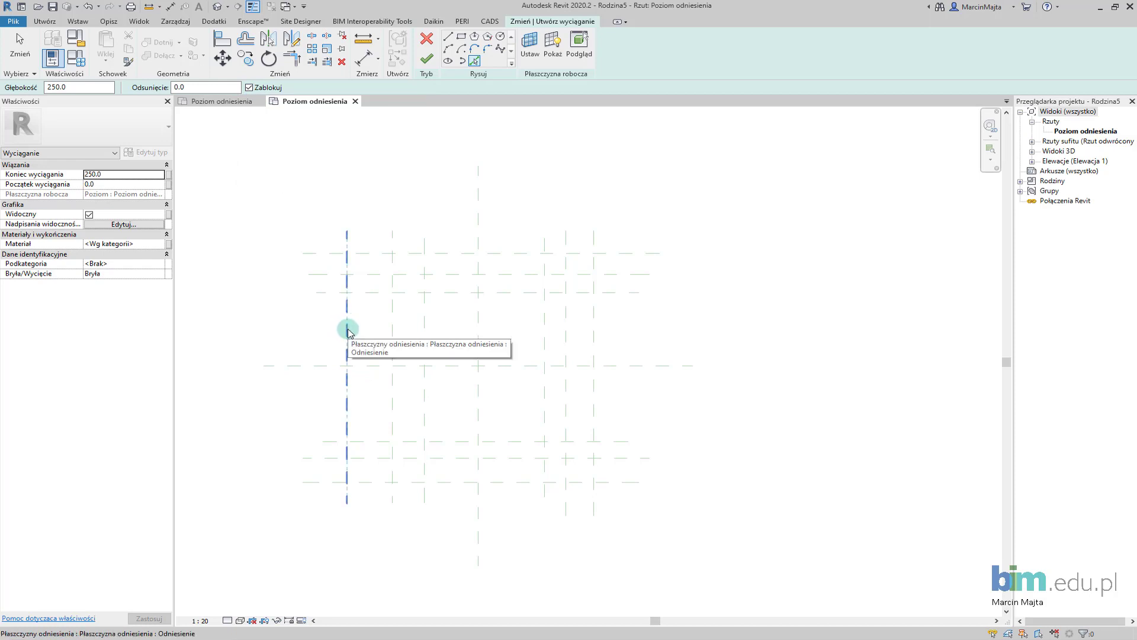
pyautogui.click(348, 331)
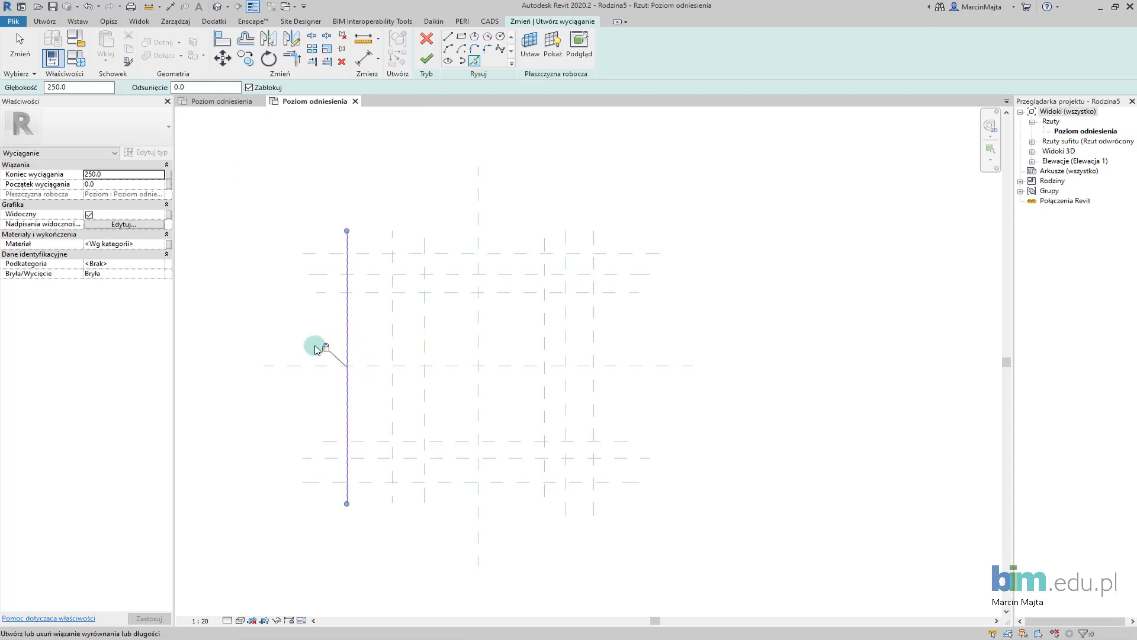
pyautogui.click(380, 255)
pyautogui.click(594, 349)
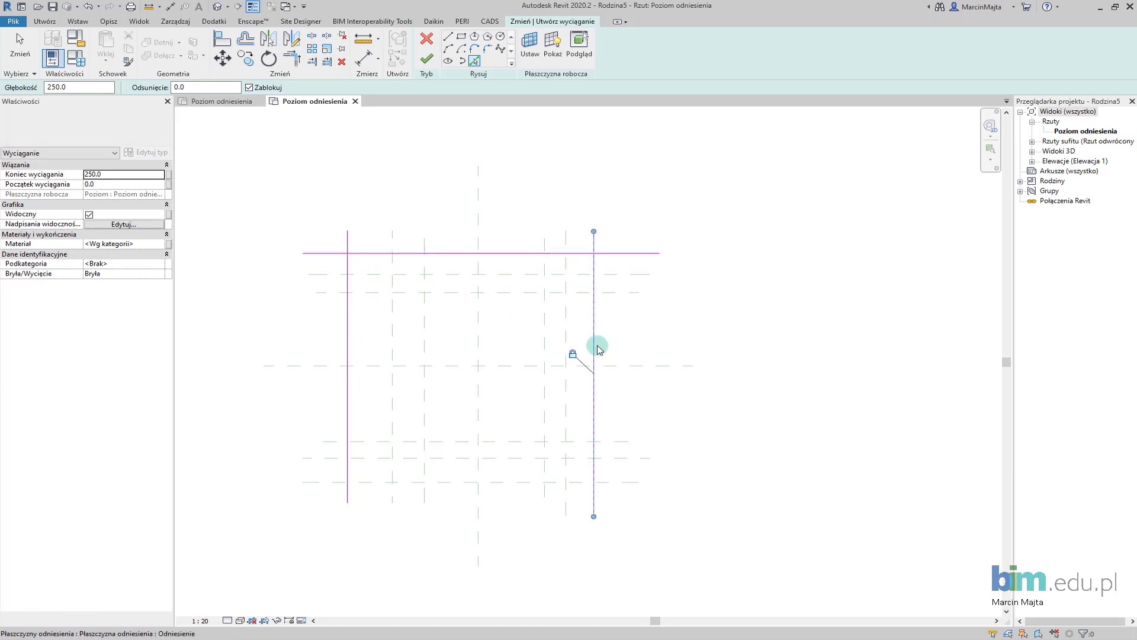
pyautogui.click(513, 481)
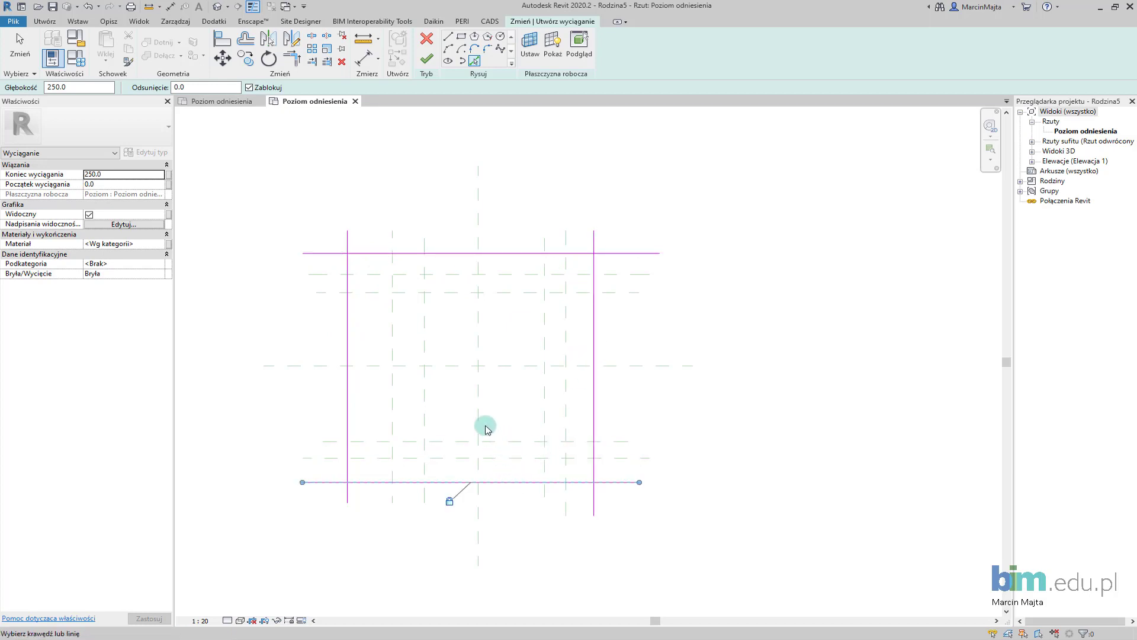
pyautogui.press('Escape')
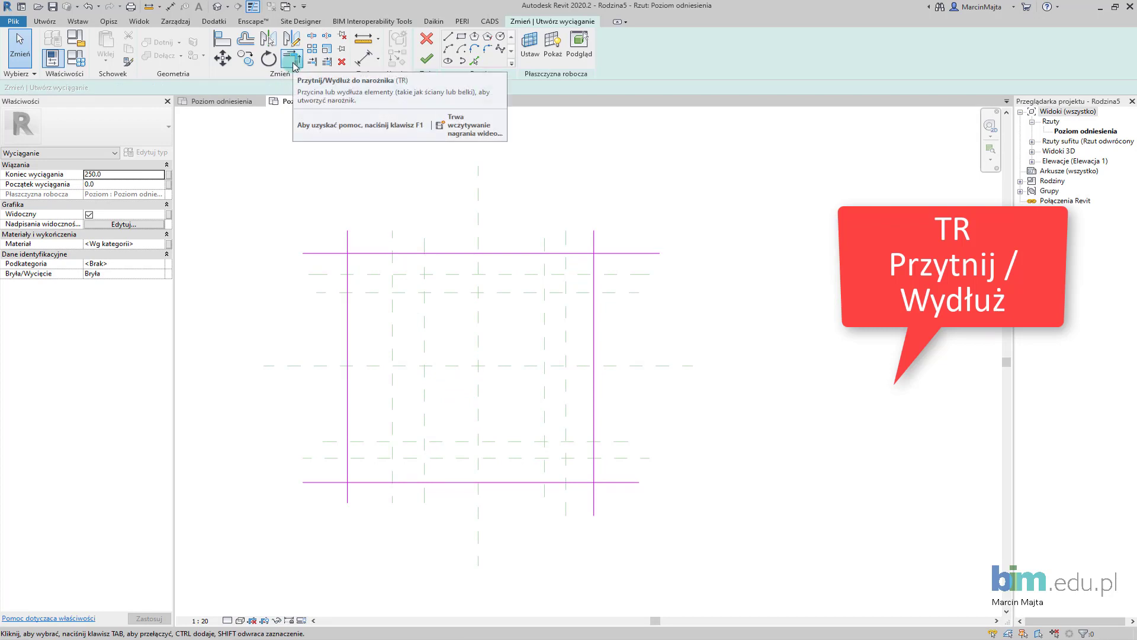
# - Trim the outer sketch lines into a closed rectangle at all four corners
pyautogui.click(359, 311)
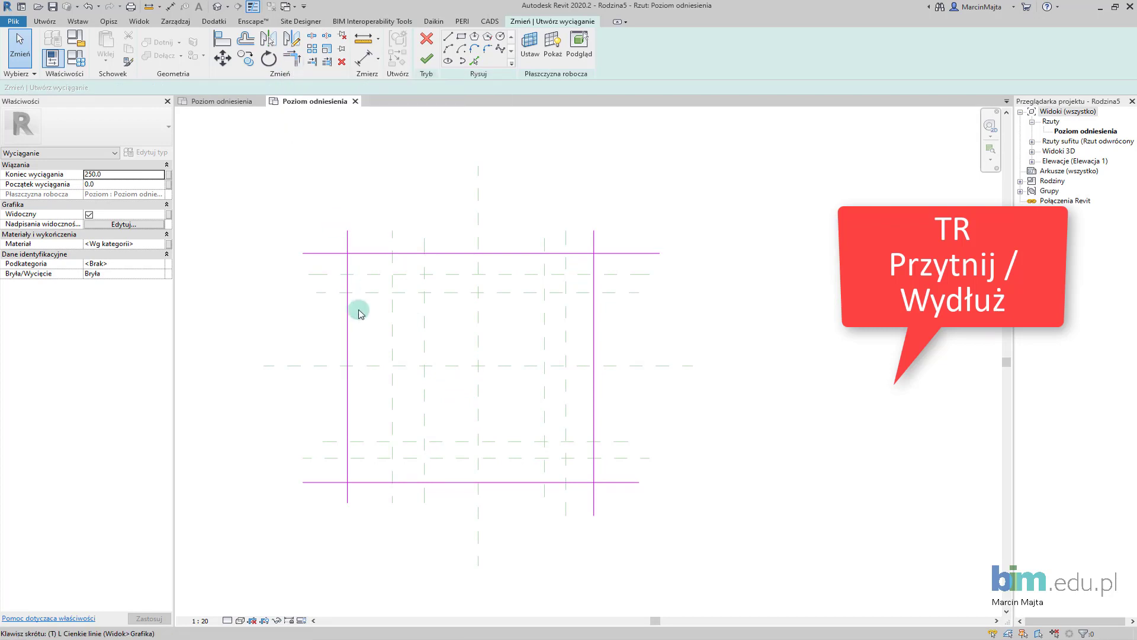
pyautogui.press('t')
pyautogui.press('r')
pyautogui.click(348, 300)
pyautogui.click(393, 253)
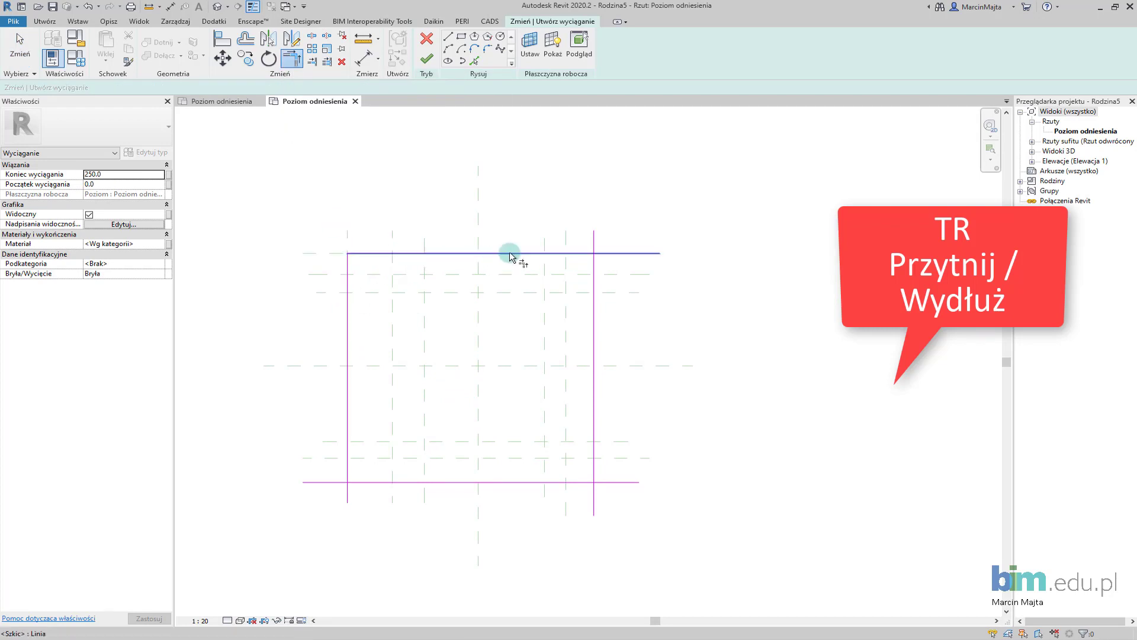
pyautogui.click(595, 293)
pyautogui.click(595, 363)
pyautogui.click(503, 483)
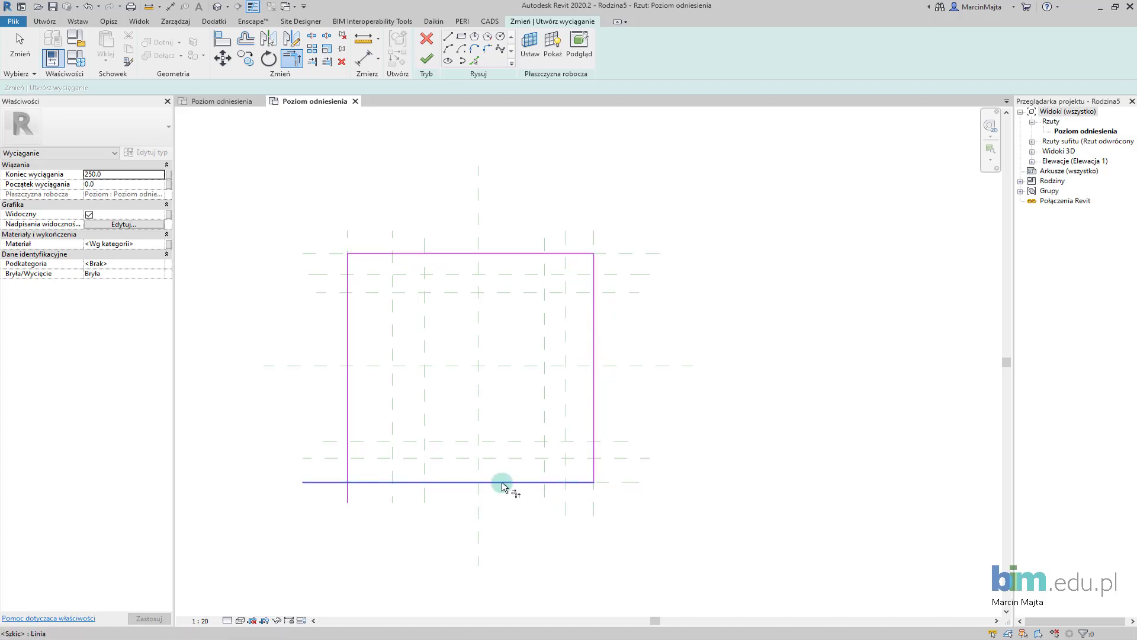
pyautogui.click(348, 458)
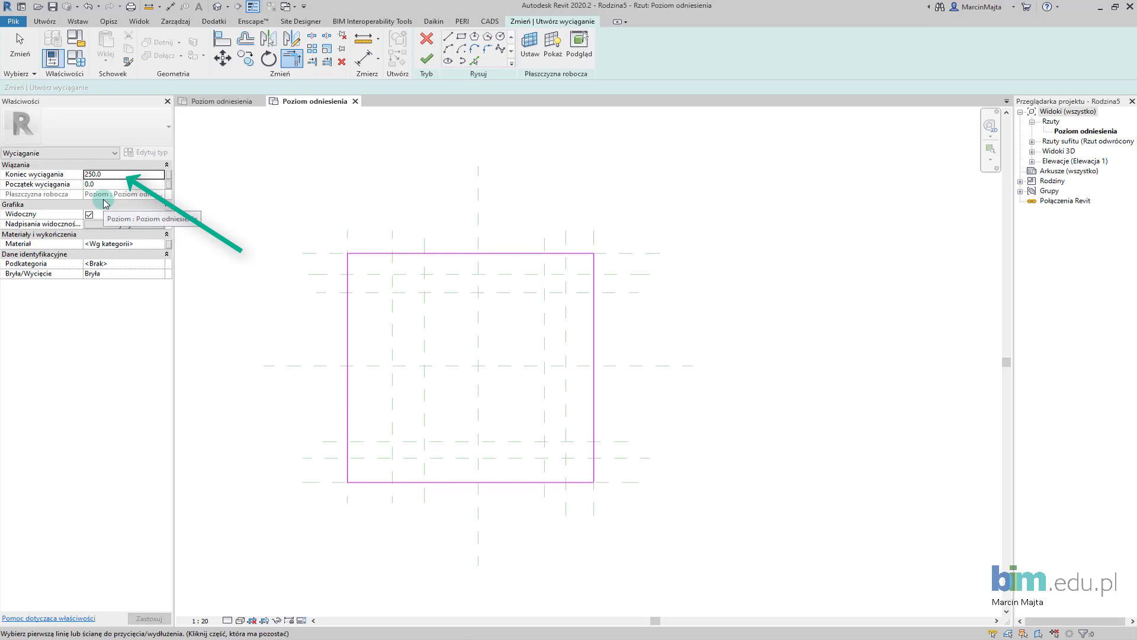
pyautogui.moveTo(169, 243)
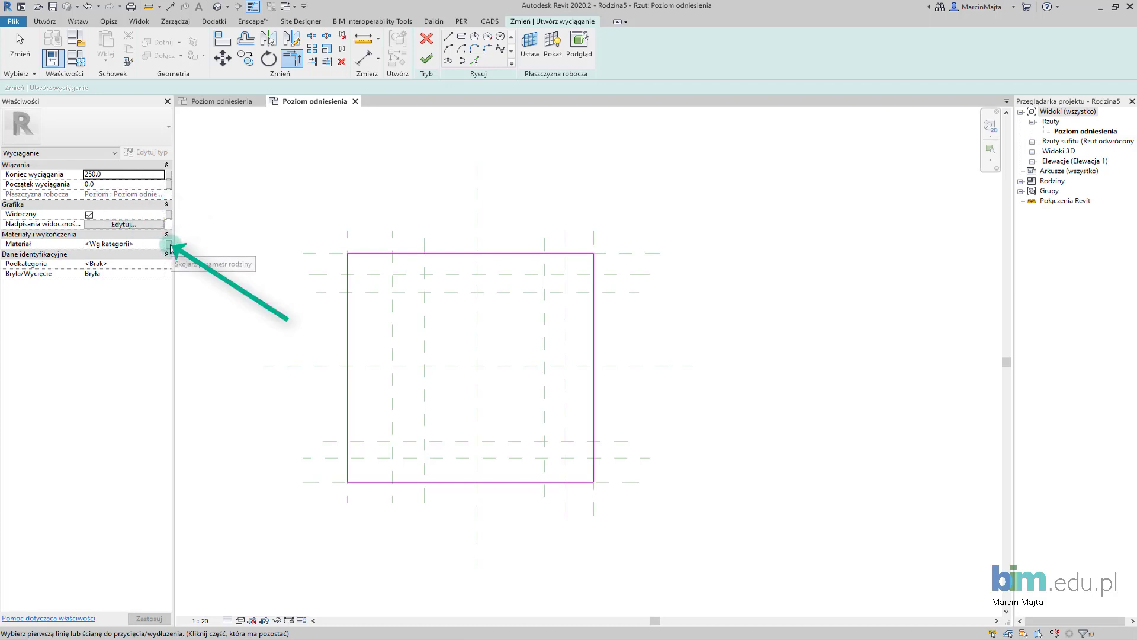
pyautogui.click(169, 244)
# - Link the extrusion material to Materiał konstrukcyjny and finish the lower block
pyautogui.click(506, 292)
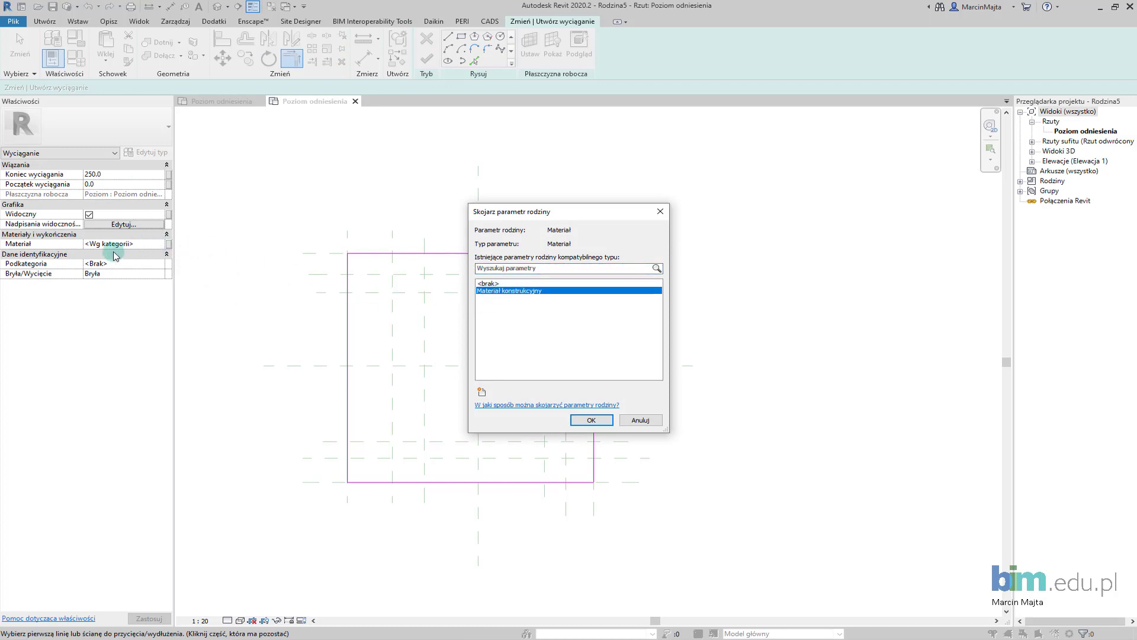
pyautogui.click(590, 421)
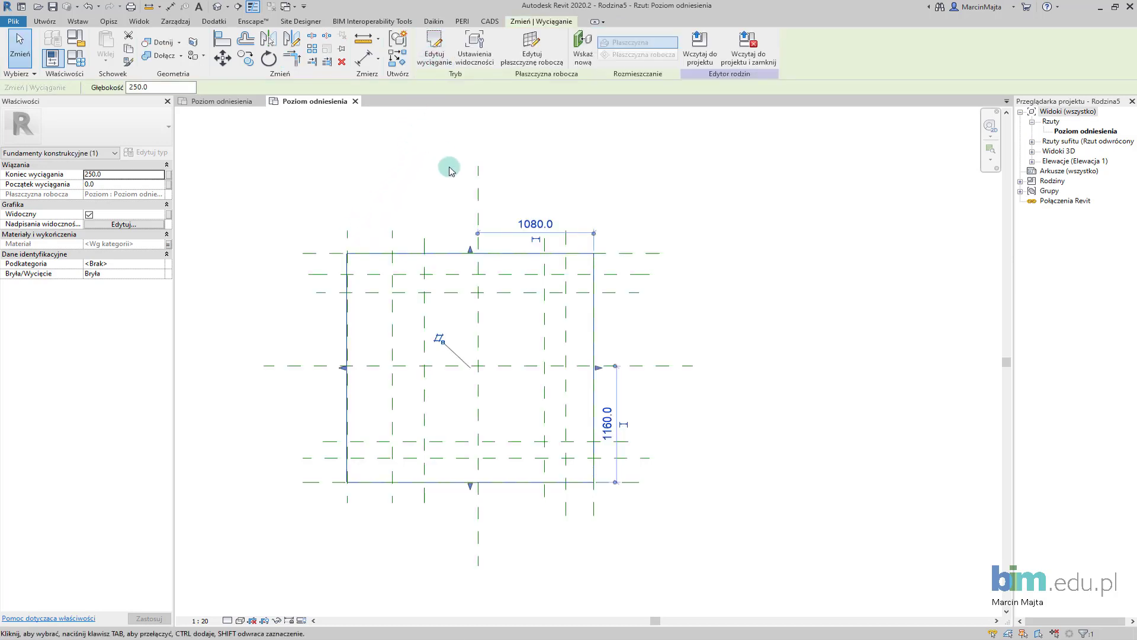
pyautogui.moveTo(324, 187); pyautogui.dragTo(305, 178, button='middle')
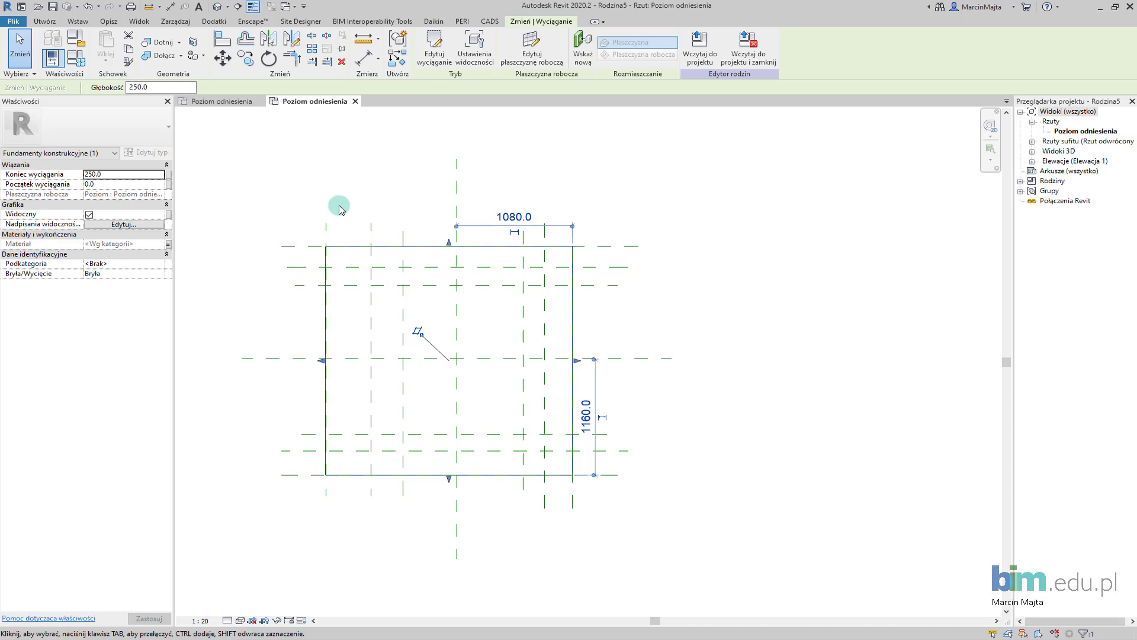
# - Start a second extrusion by picking the four inner reference planes
pyautogui.press('c')
pyautogui.press('s')
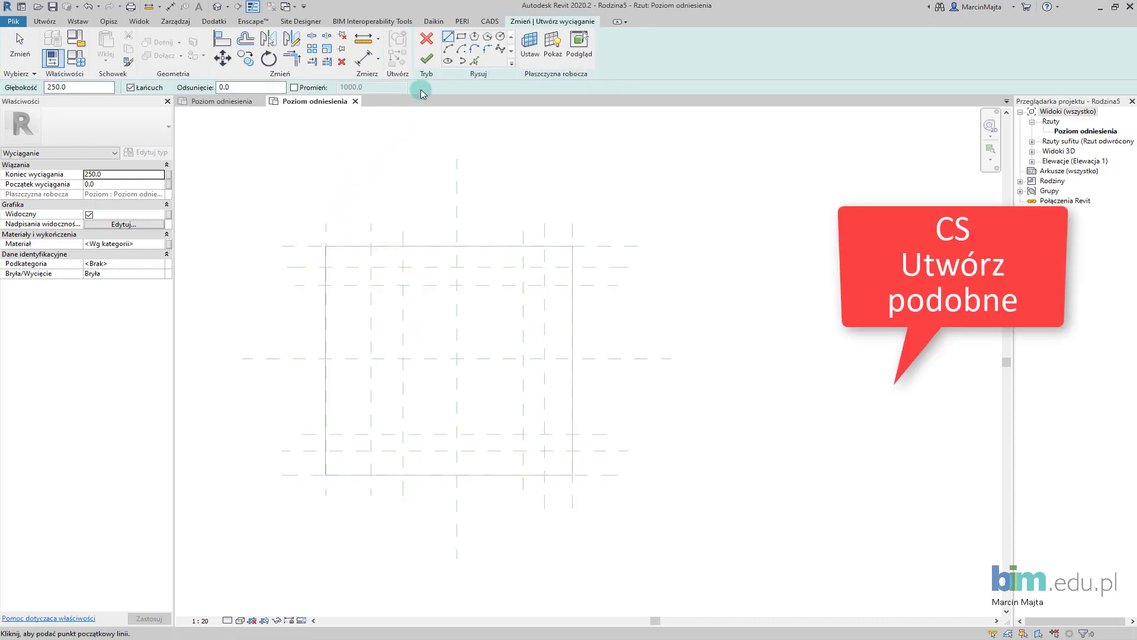
pyautogui.click(476, 62)
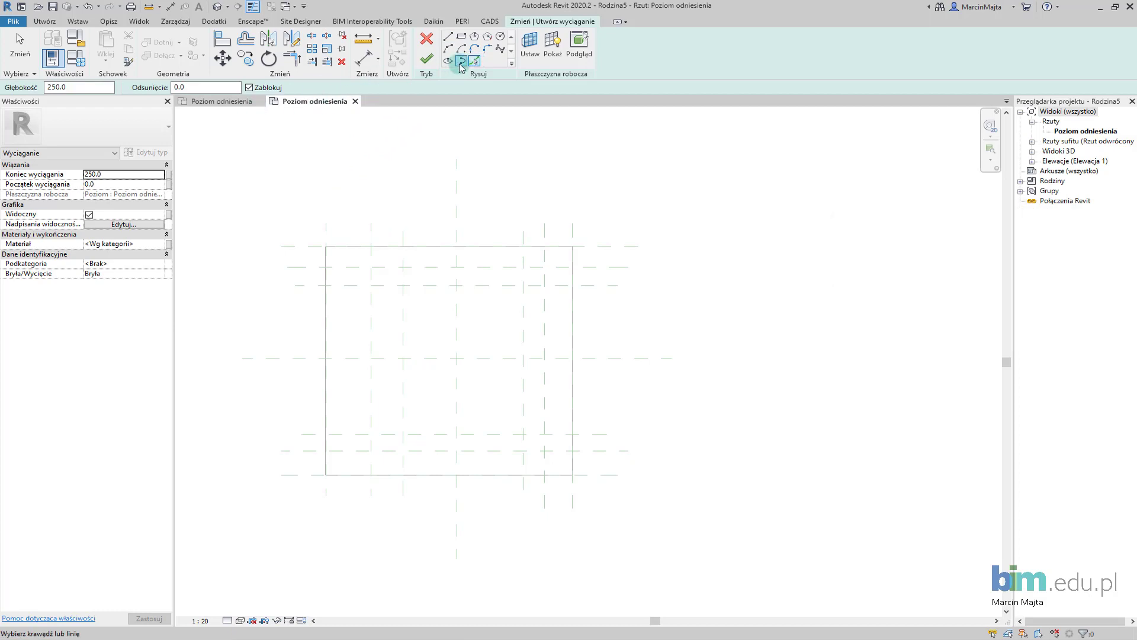
pyautogui.click(370, 310)
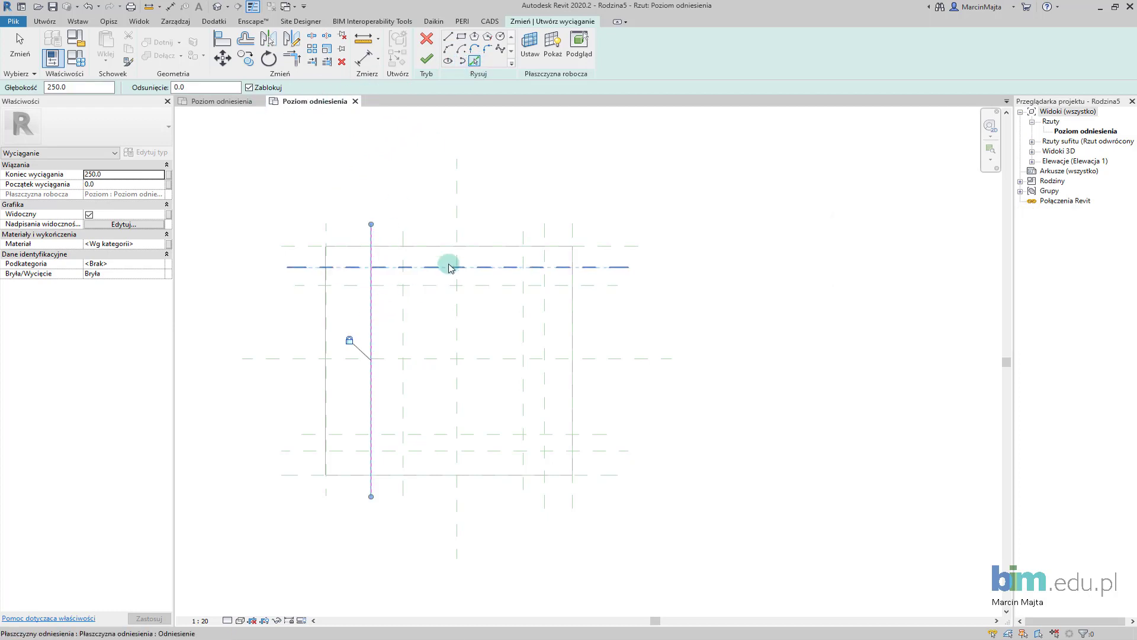
pyautogui.click(447, 266)
pyautogui.click(544, 317)
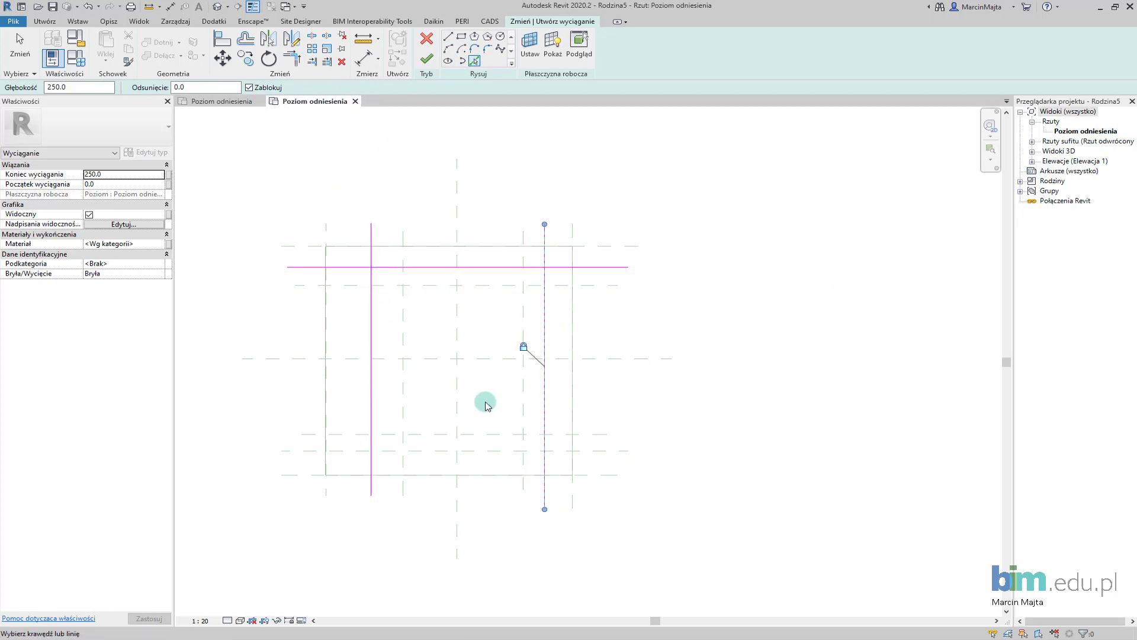
pyautogui.click(475, 451)
# - Trim the inner sketch lines into a closed rectangle at all four corners
pyautogui.press('t')
pyautogui.press('r')
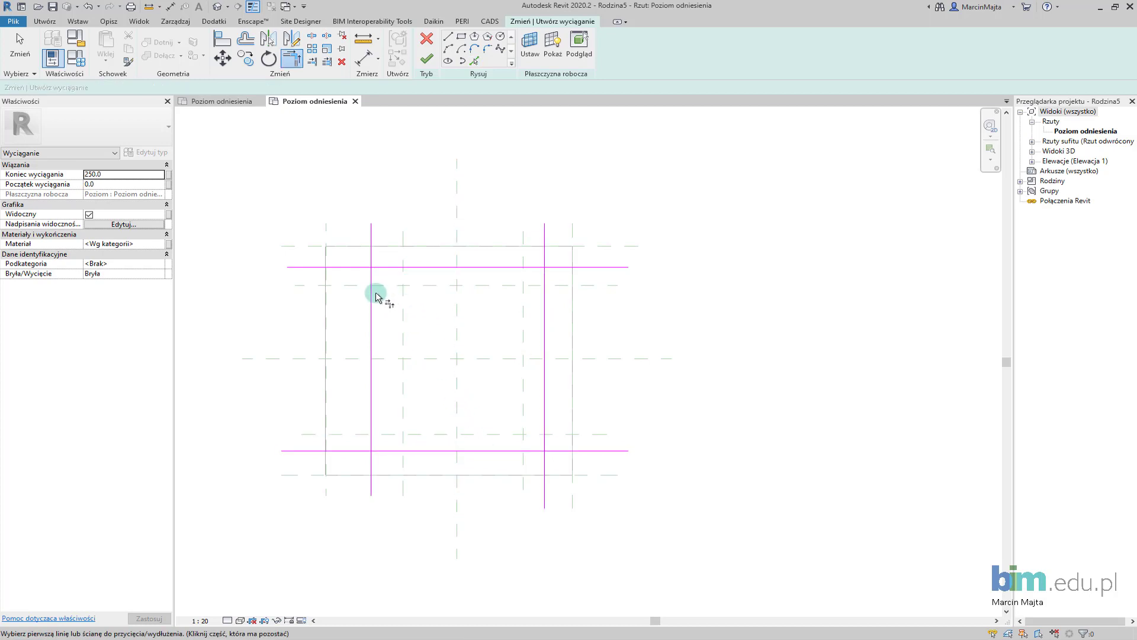
pyautogui.click(438, 267)
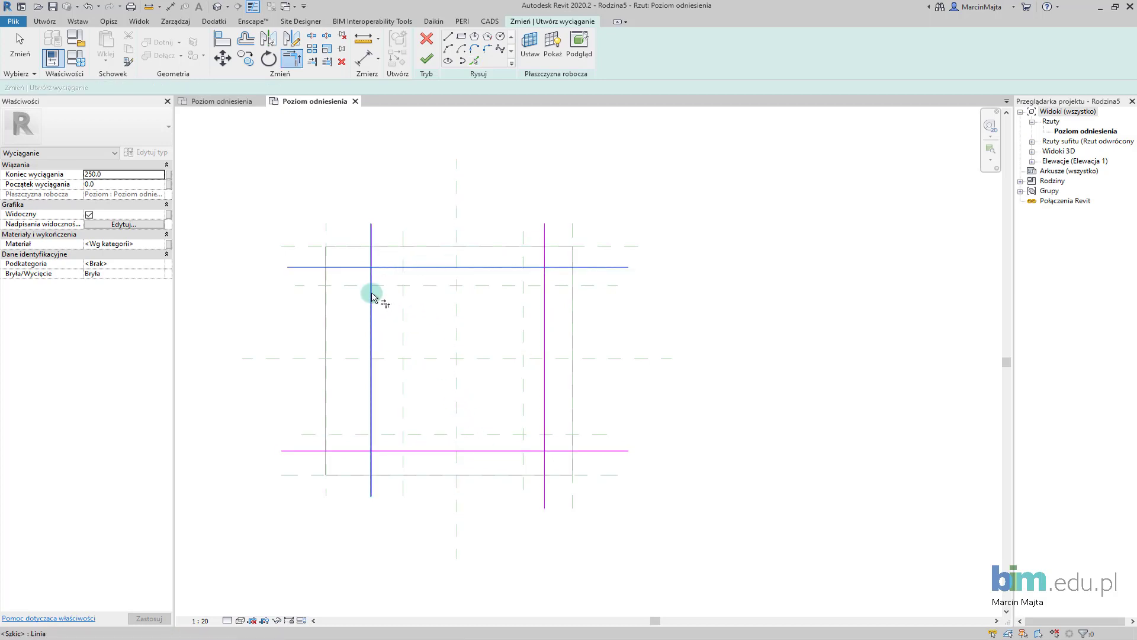
pyautogui.click(371, 293)
pyautogui.click(495, 267)
pyautogui.click(543, 347)
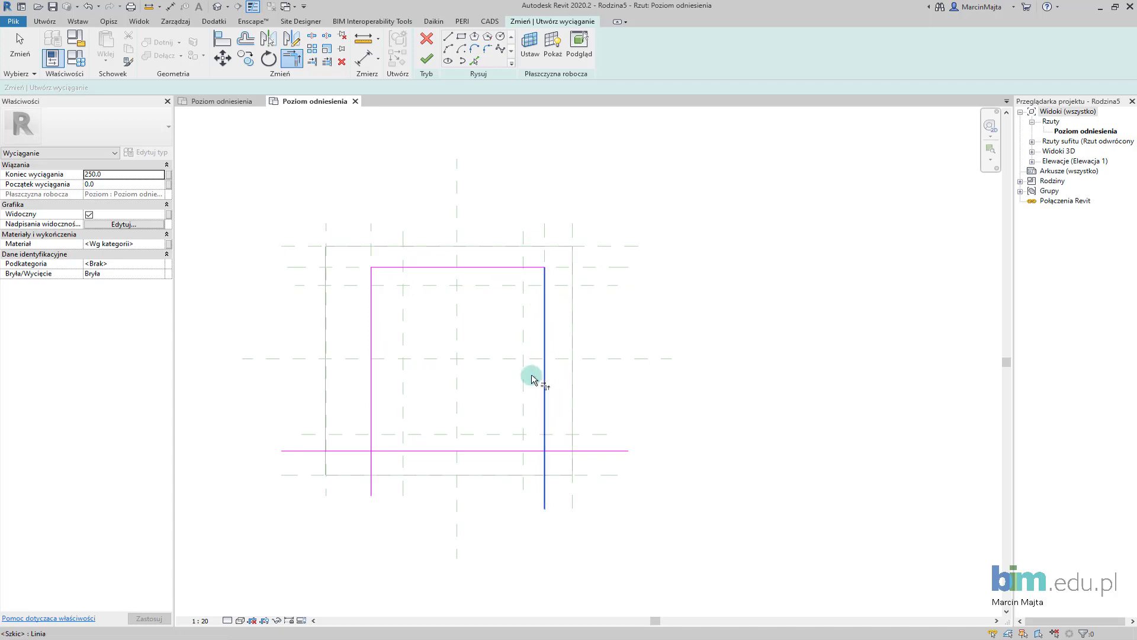
pyautogui.click(456, 451)
pyautogui.click(419, 451)
pyautogui.click(371, 424)
pyautogui.click(213, 279)
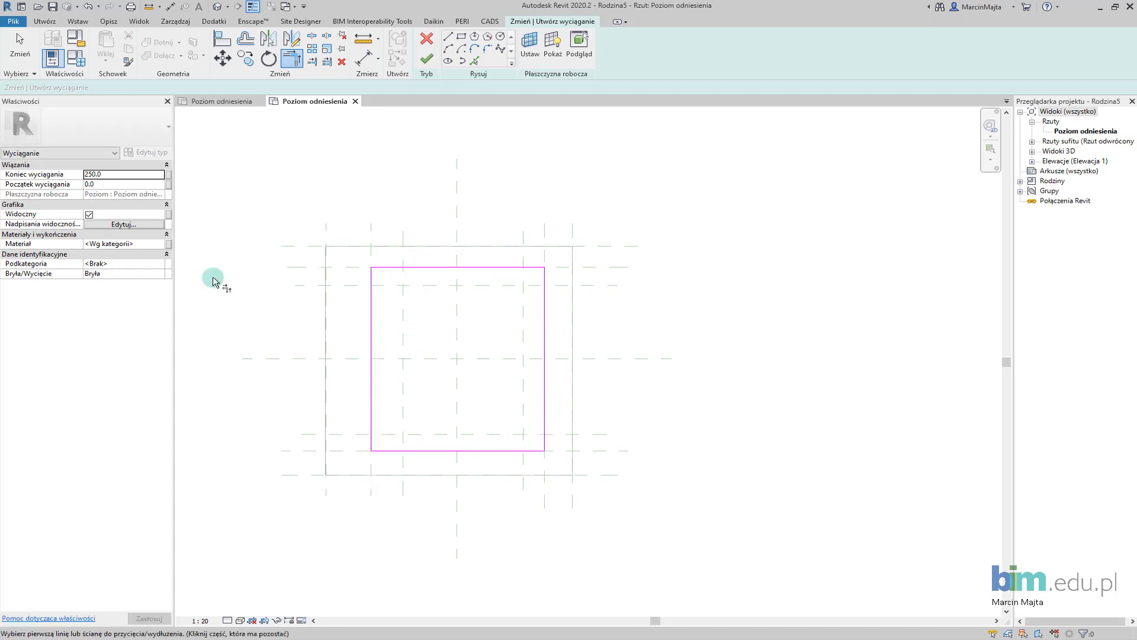
# - Set extrusion start to 250, link material to Materiał konstrukcyjny, and finish
pyautogui.doubleClick(129, 171)
pyautogui.write('500')
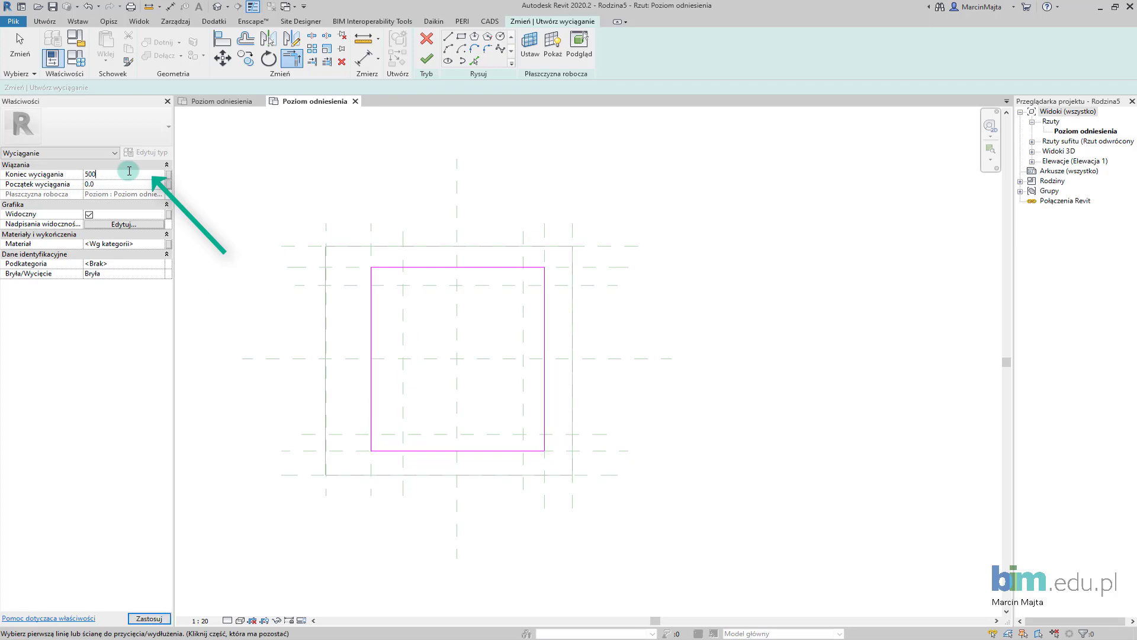
pyautogui.doubleClick(134, 185)
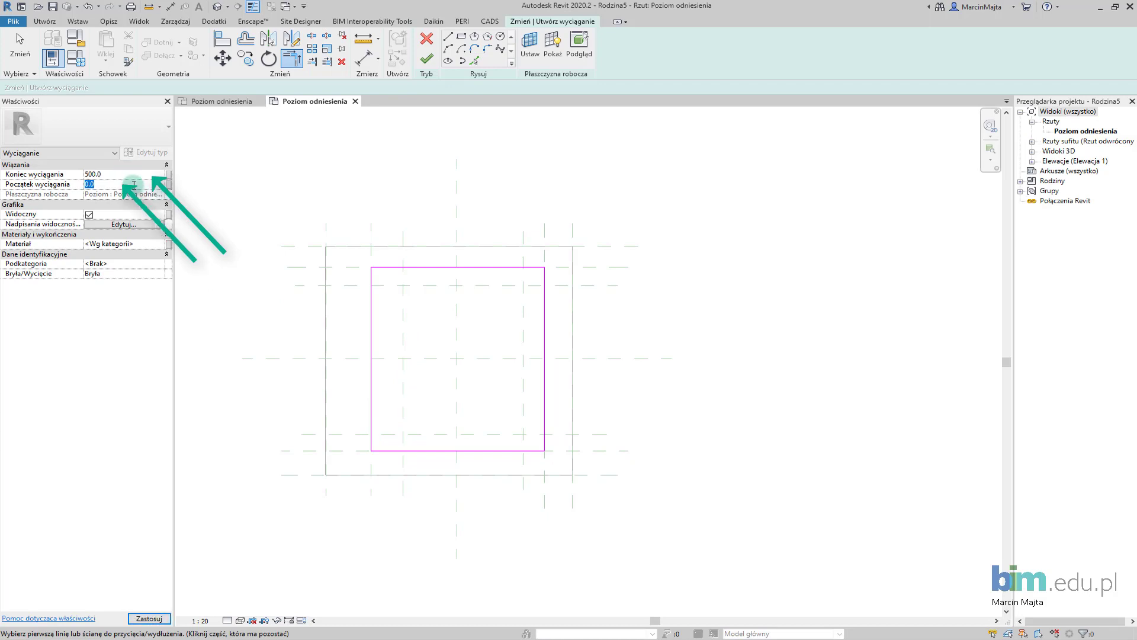
pyautogui.write('250')
pyautogui.click(339, 376)
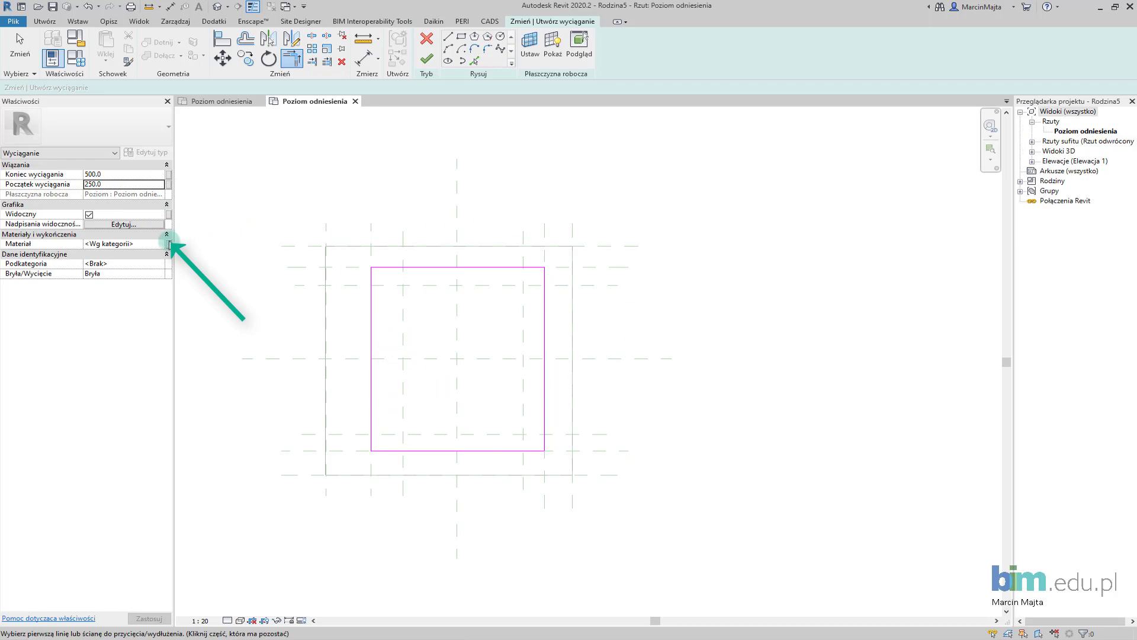
pyautogui.click(169, 244)
pyautogui.click(508, 291)
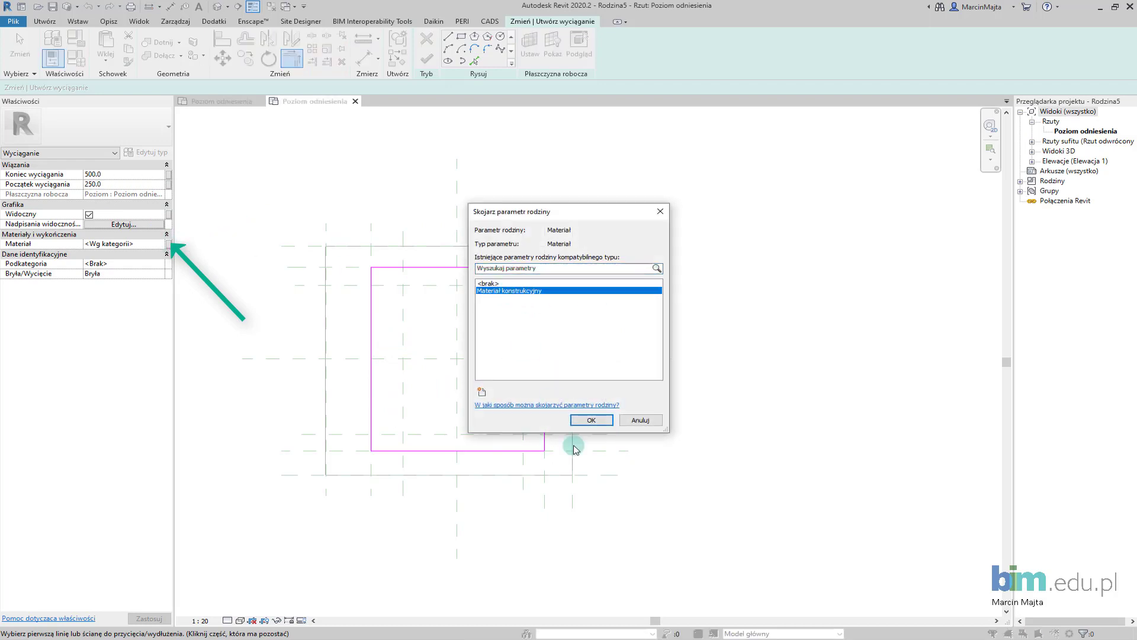
pyautogui.click(591, 420)
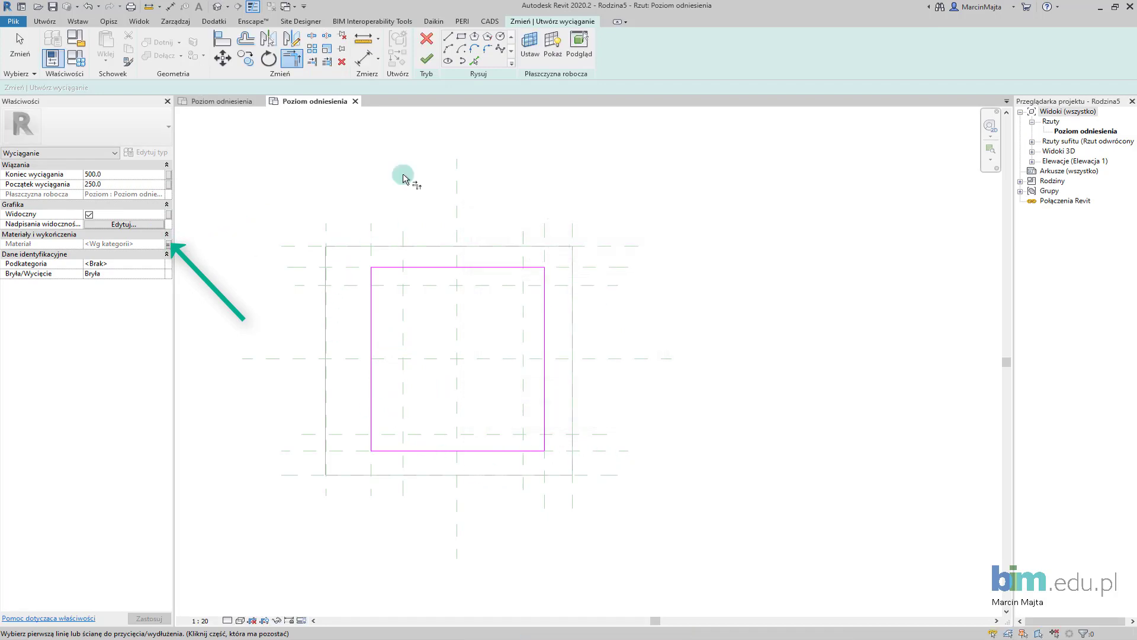
pyautogui.click(426, 60)
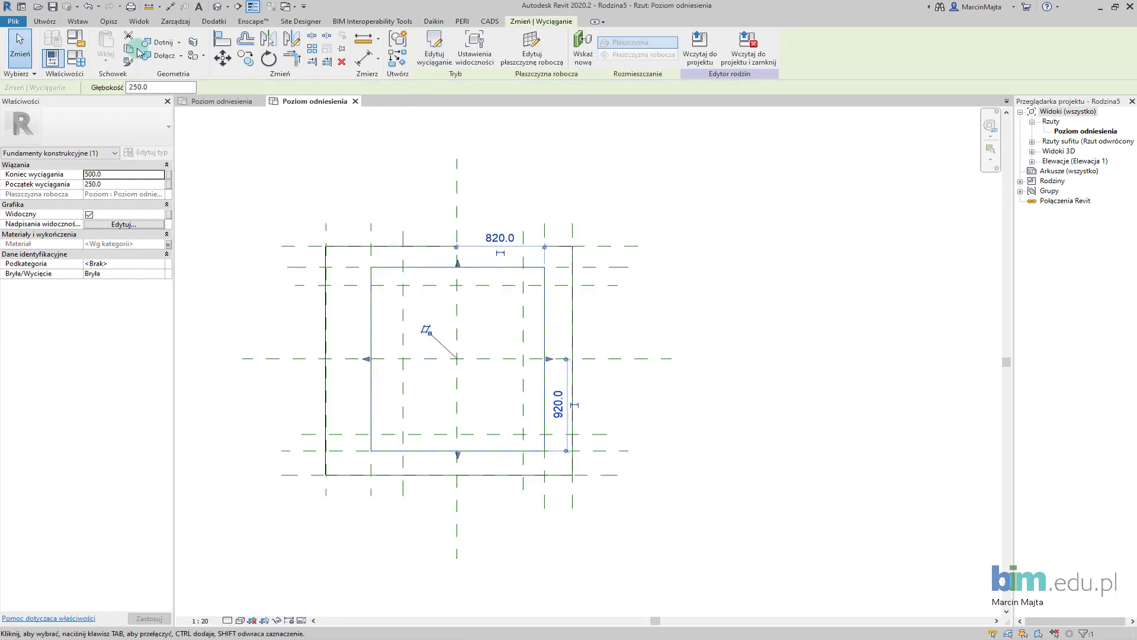
# - Sketch the third step by picking the innermost four reference planes
pyautogui.hotkey('ctrl', 'z')
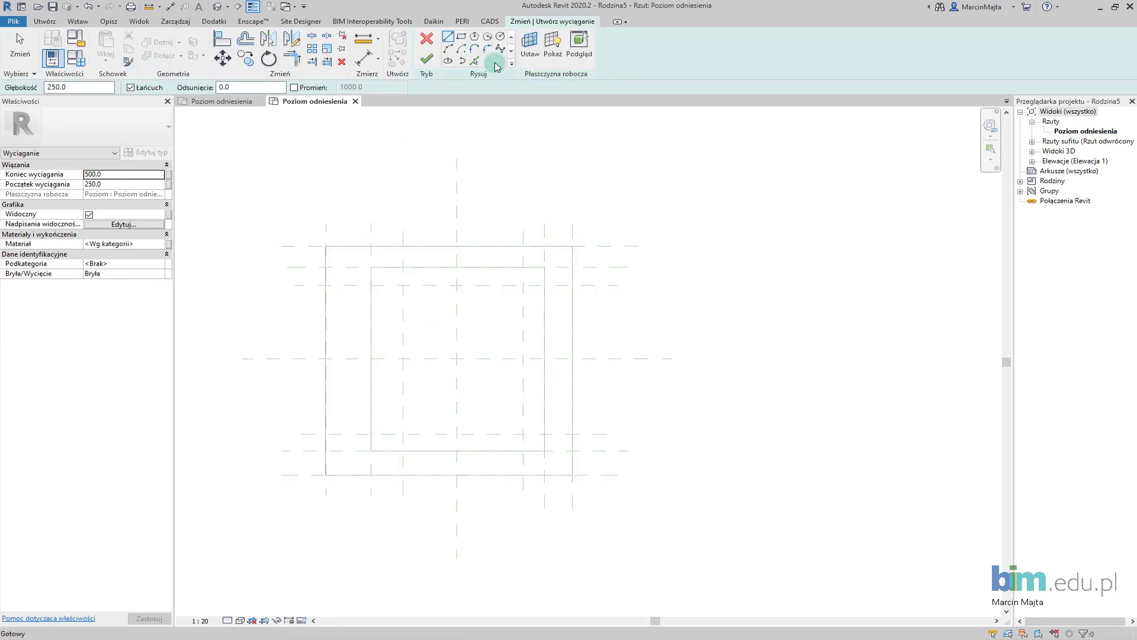
pyautogui.click(474, 60)
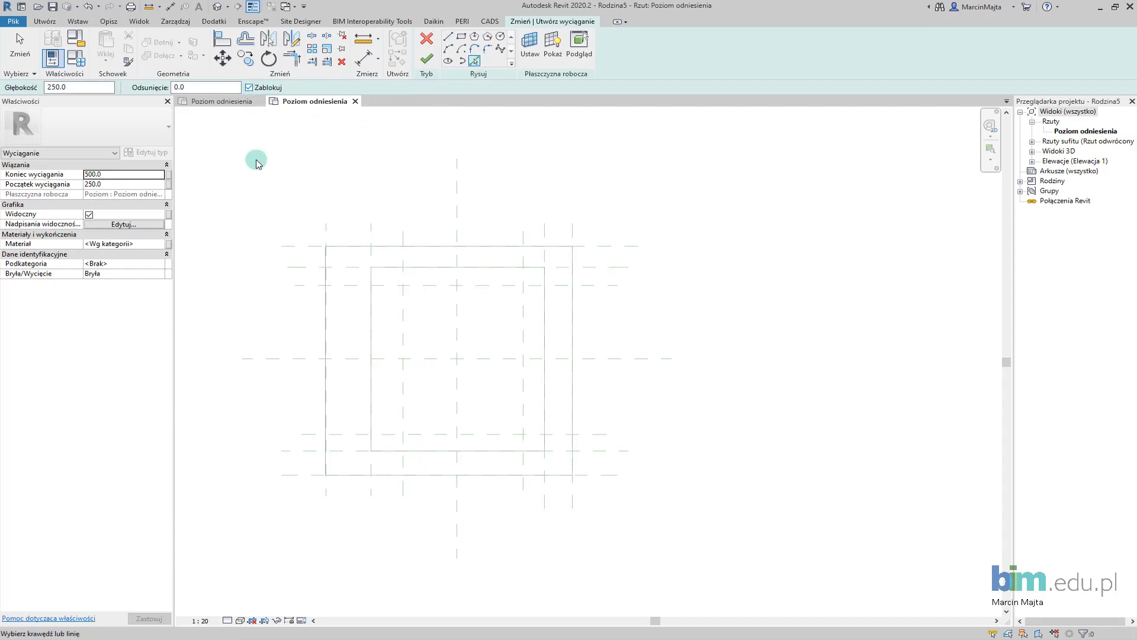
pyautogui.click(402, 334)
pyautogui.click(425, 286)
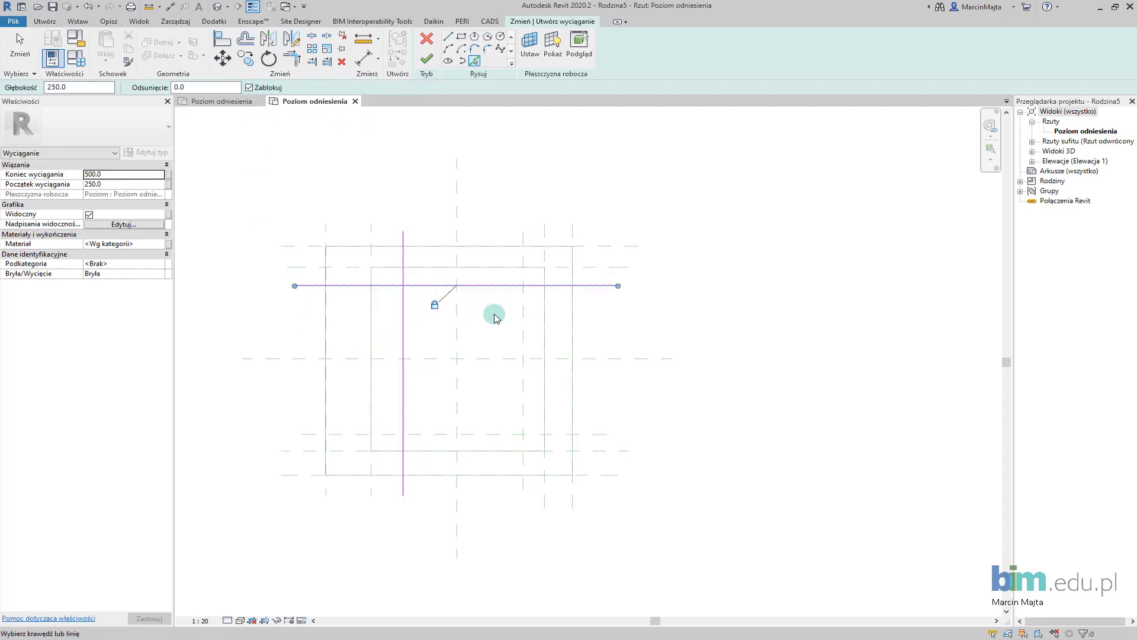
pyautogui.click(522, 319)
pyautogui.click(481, 435)
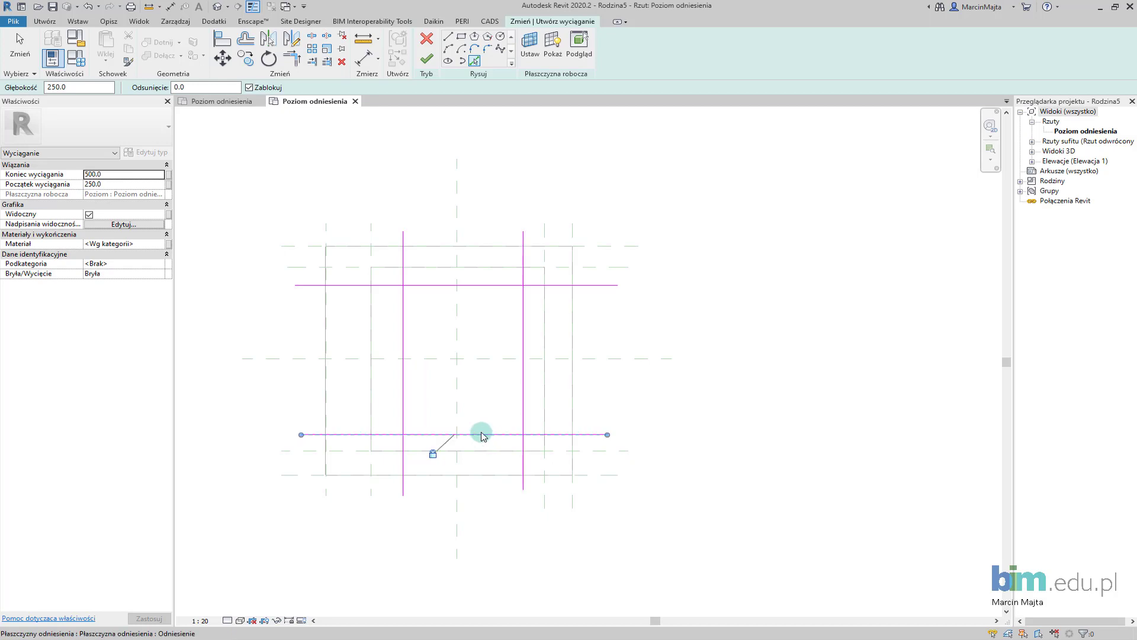
# - Trim the third step's sketch lines into a closed rectangle
pyautogui.press('t')
pyautogui.press('r')
pyautogui.click(409, 335)
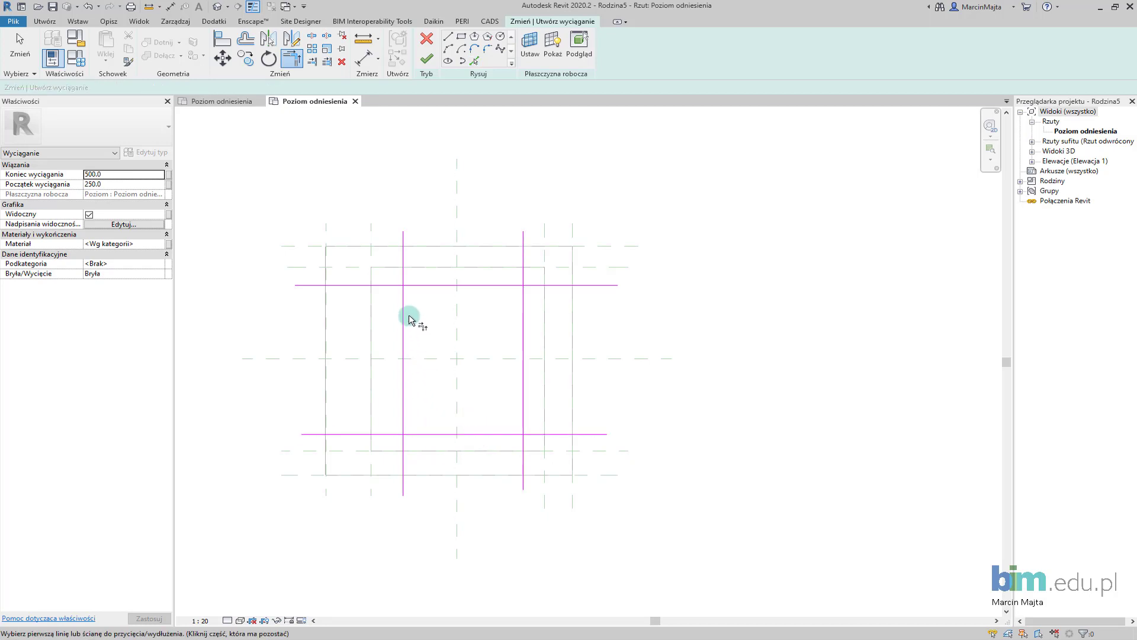
pyautogui.click(426, 286)
pyautogui.click(490, 286)
pyautogui.click(523, 314)
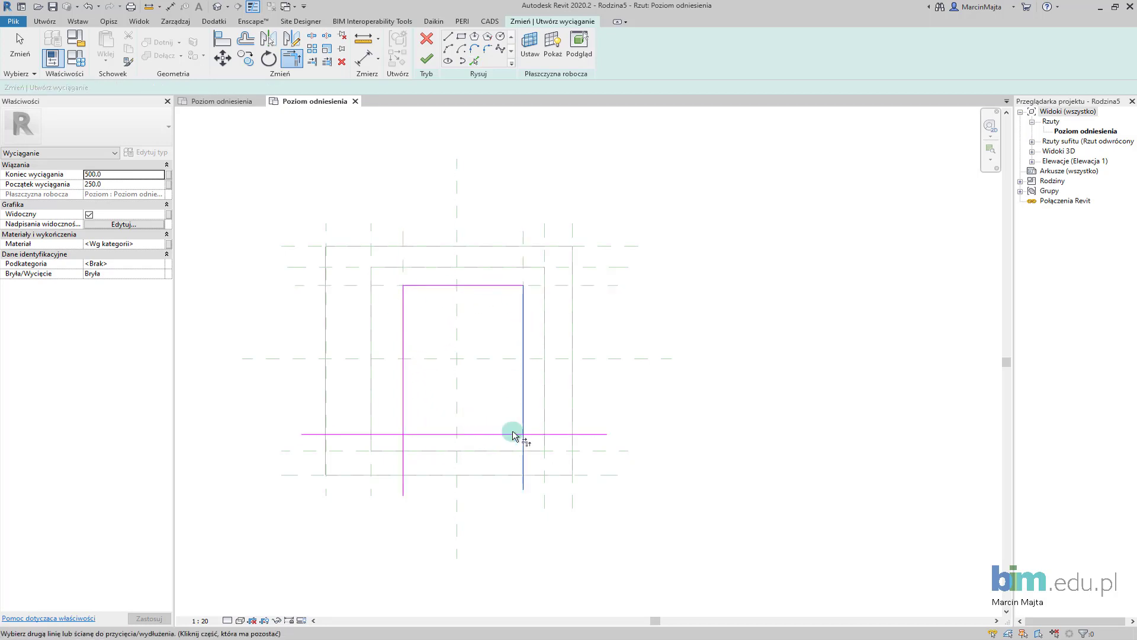
pyautogui.click(523, 409)
pyautogui.click(464, 434)
pyautogui.click(402, 418)
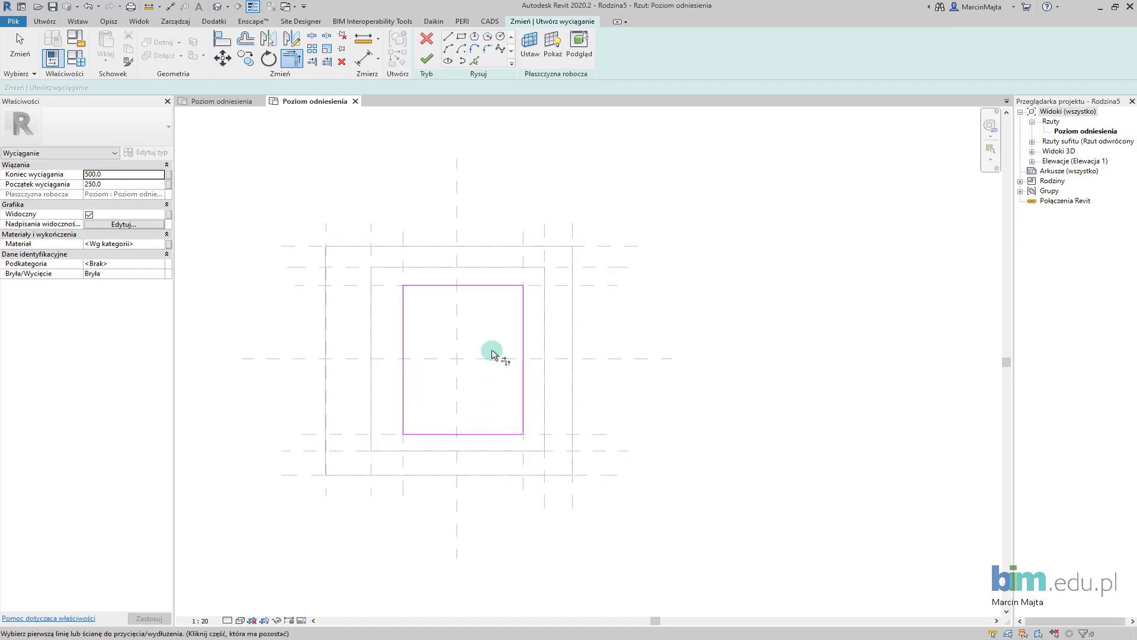
# - Link the third step's material to Materiał konstrukcyjny and finish the extrusion
pyautogui.click(169, 243)
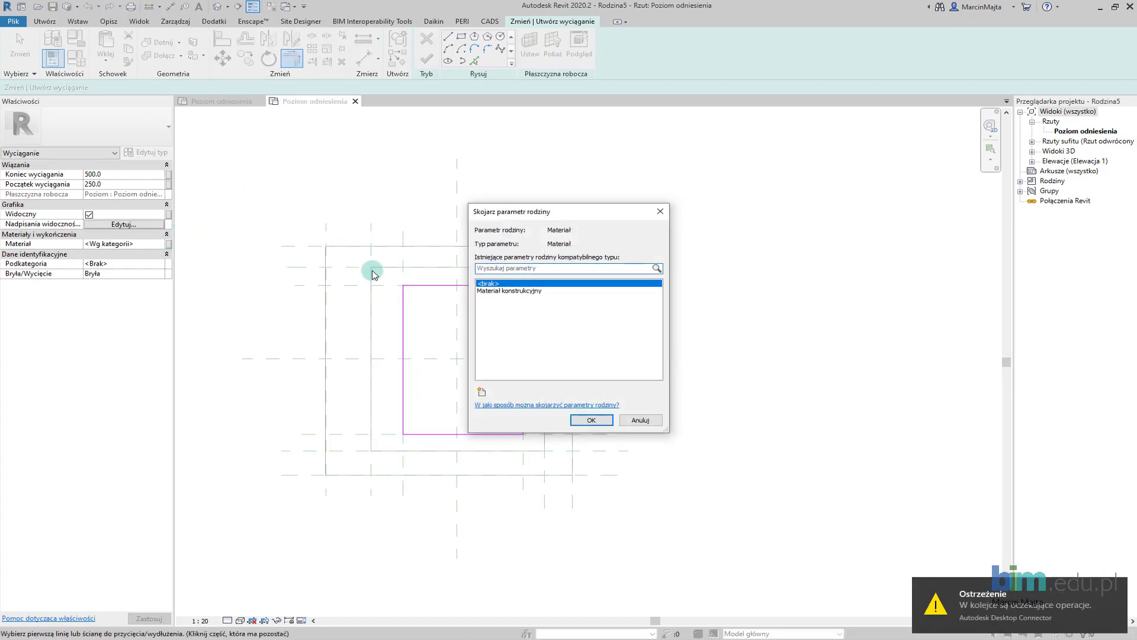
pyautogui.click(513, 292)
pyautogui.click(592, 421)
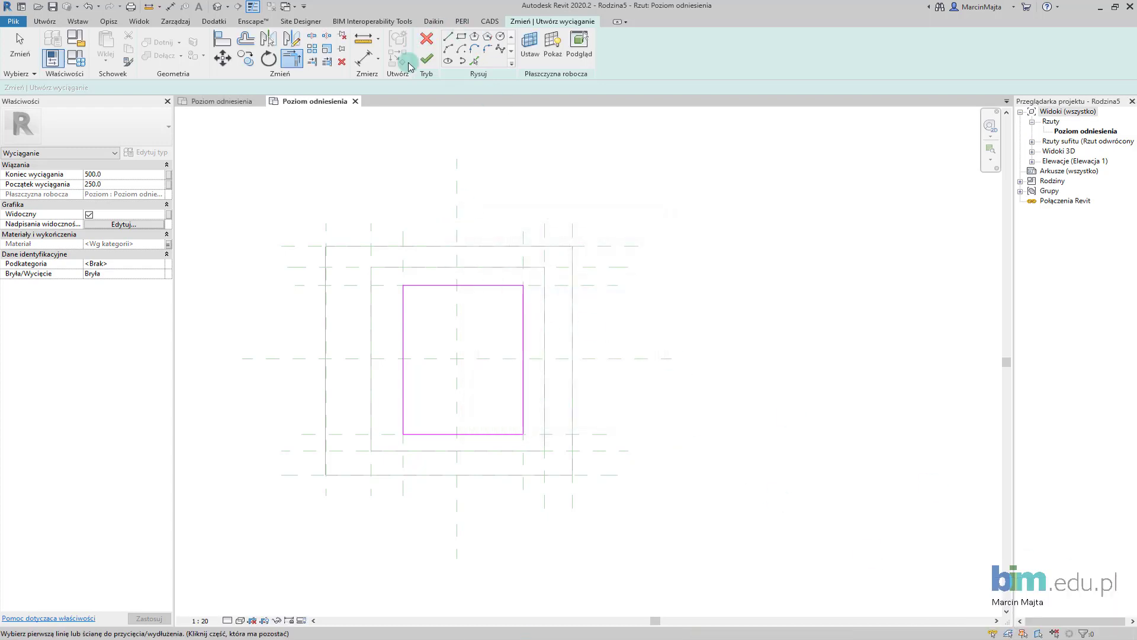
pyautogui.click(428, 59)
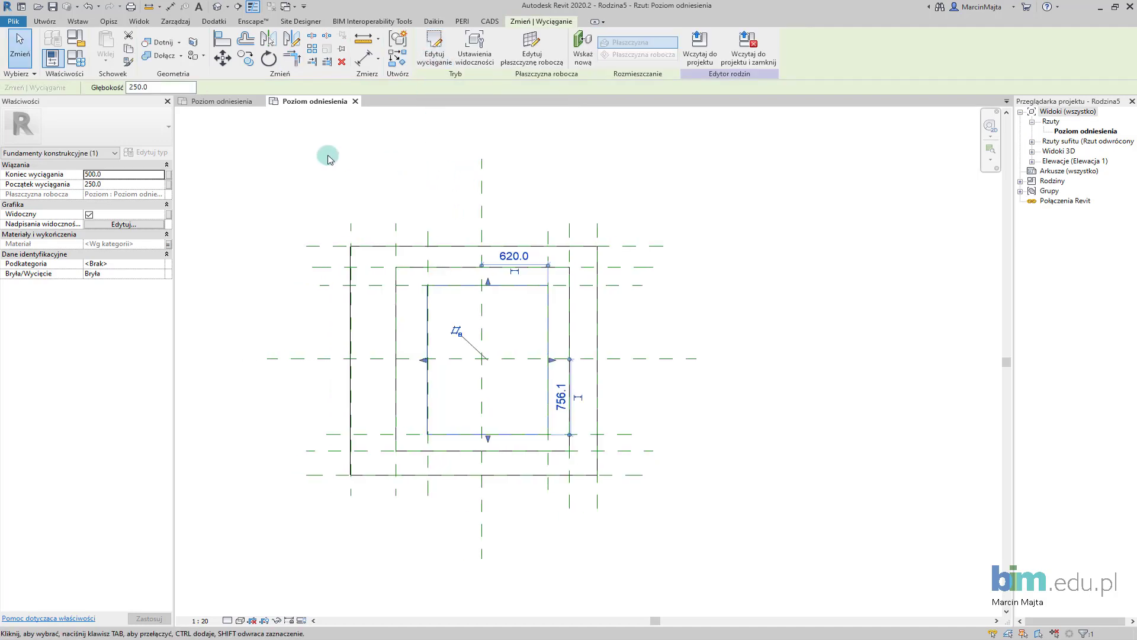
# - In the 3D view, make the smallest step extrude from 500 to 750
pyautogui.click(217, 11)
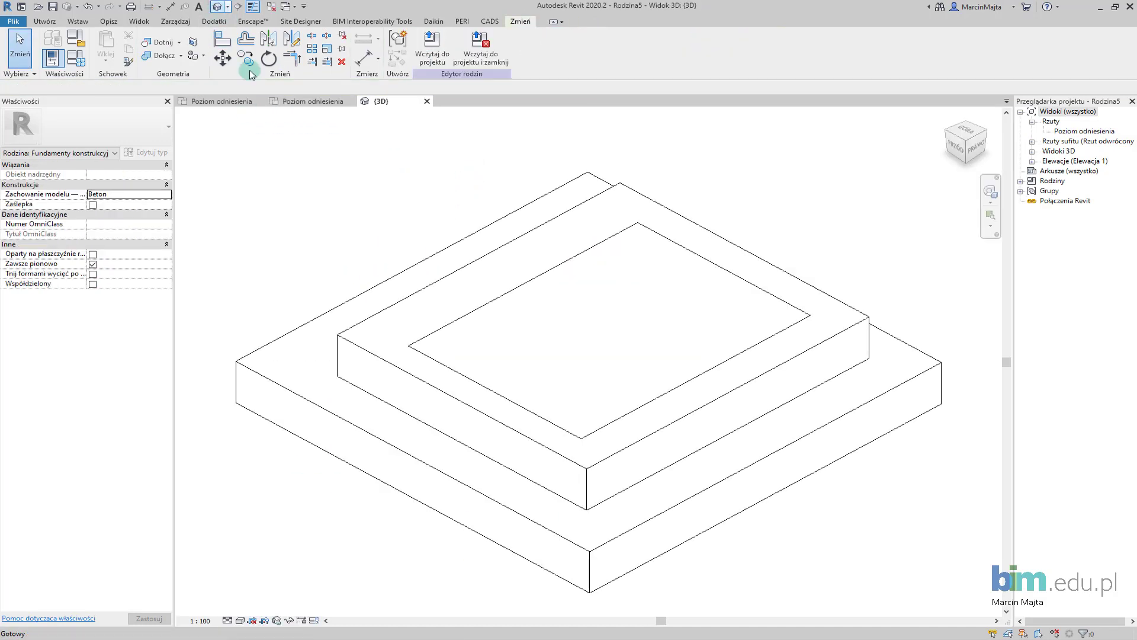
pyautogui.moveTo(541, 350)
pyautogui.keyDown('shift'); pyautogui.mouseDown(button='middle')
pyautogui.moveTo(613, 398)
pyautogui.moveTo(500, 343)
pyautogui.mouseUp(button='middle'); pyautogui.keyUp('shift')
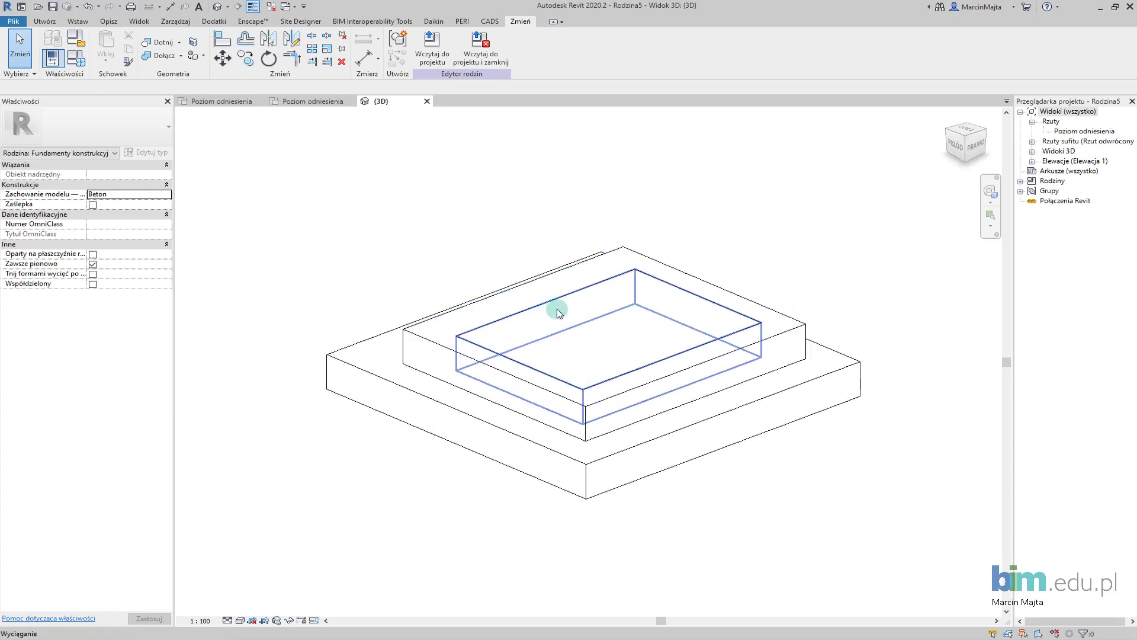
pyautogui.moveTo(534, 427)
pyautogui.keyDown('shift'); pyautogui.mouseDown(button='middle')
pyautogui.moveTo(564, 444)
pyautogui.moveTo(482, 343)
pyautogui.mouseUp(button='middle'); pyautogui.keyUp('shift')
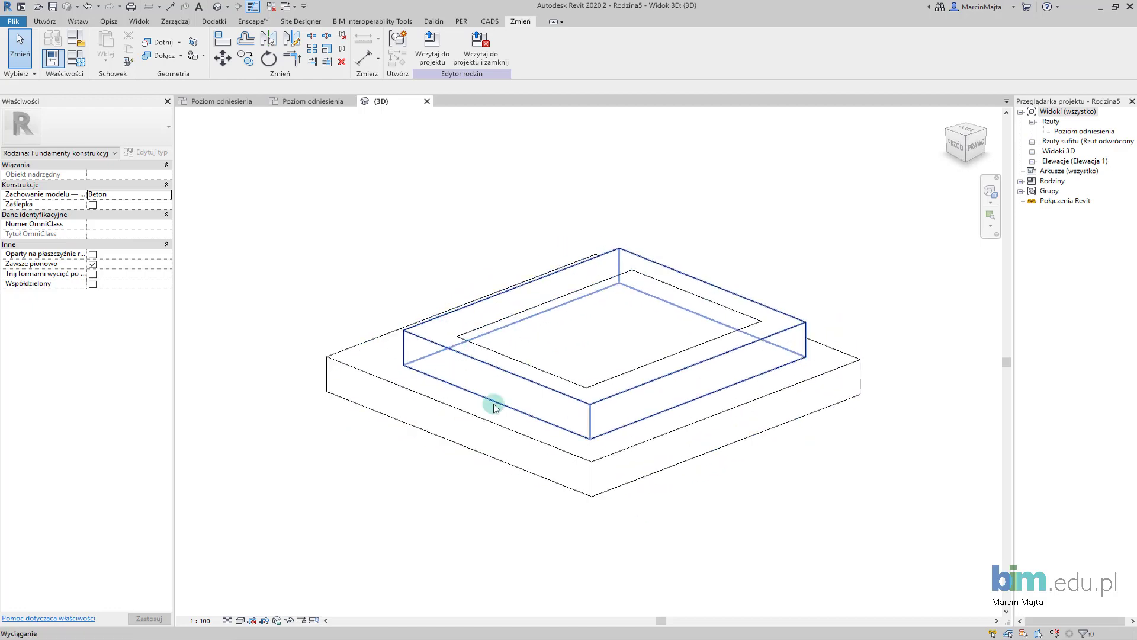
pyautogui.moveTo(488, 423)
pyautogui.keyDown('shift'); pyautogui.mouseDown(button='middle')
pyautogui.moveTo(604, 479)
pyautogui.moveTo(472, 497)
pyautogui.moveTo(523, 462)
pyautogui.mouseUp(button='middle'); pyautogui.keyUp('shift')
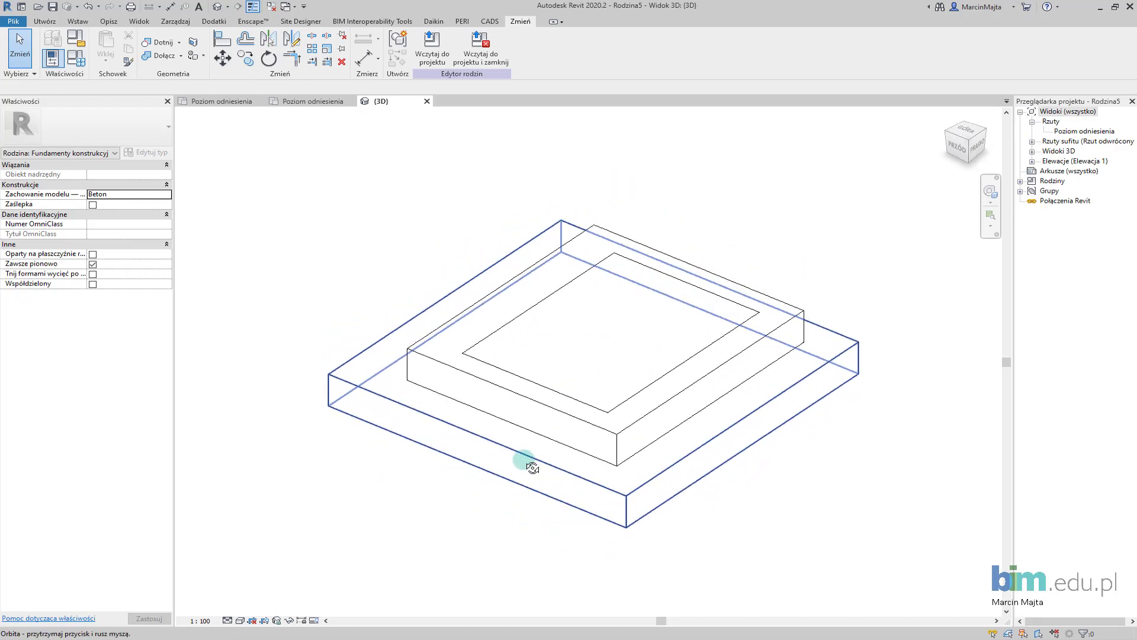
pyautogui.click(531, 338)
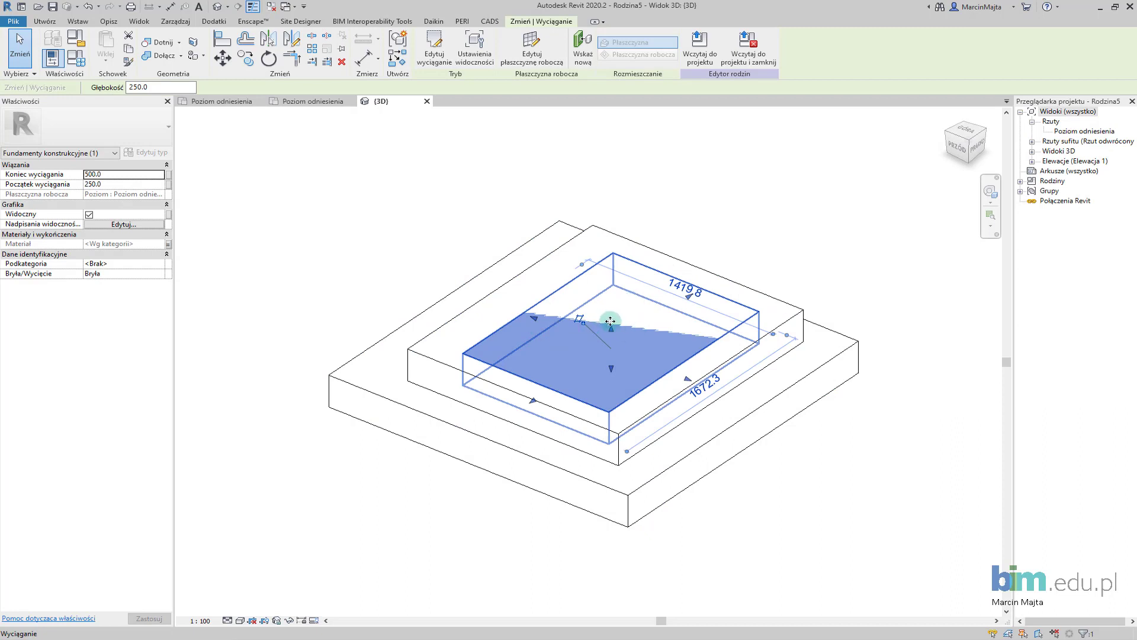
pyautogui.click(114, 175)
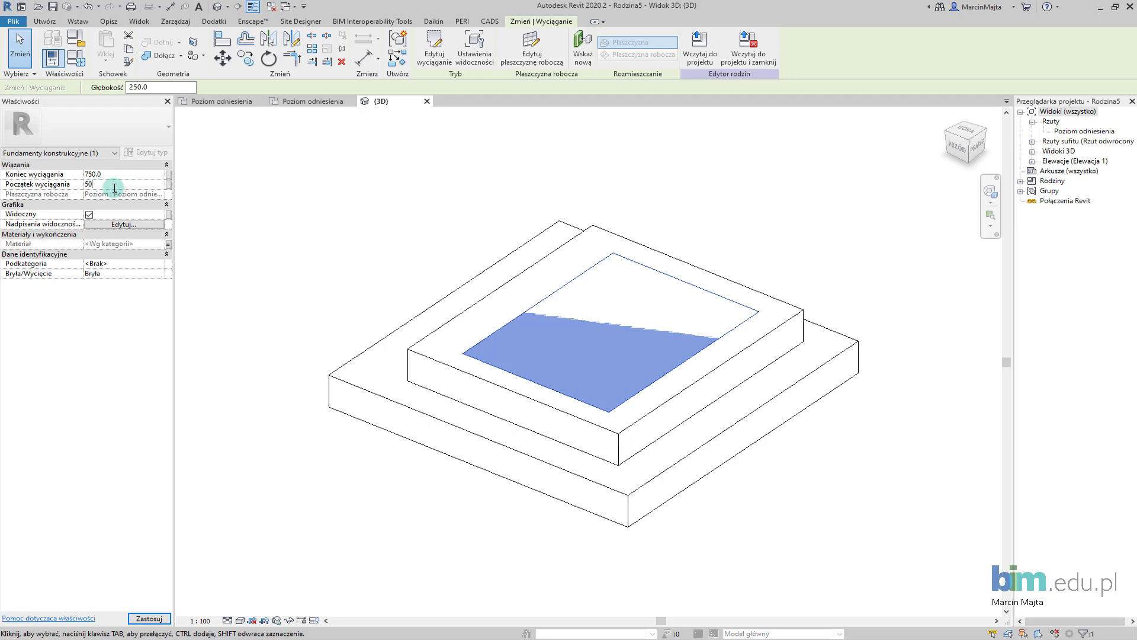
pyautogui.write('0.0')
pyautogui.click(148, 619)
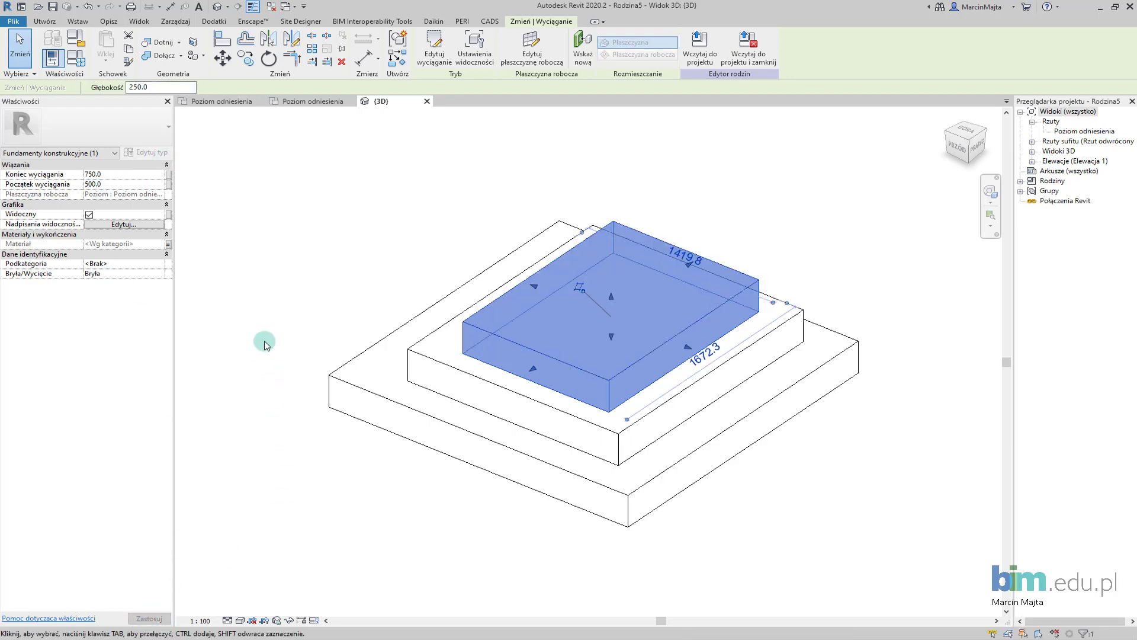
pyautogui.click(265, 345)
# - Switch the 3D view to the Spójne kolory visual style and orbit the footing
pyautogui.keyDown('shift'); pyautogui.moveTo(579, 521); pyautogui.dragTo(541, 501, button='middle'); pyautogui.keyUp('shift')
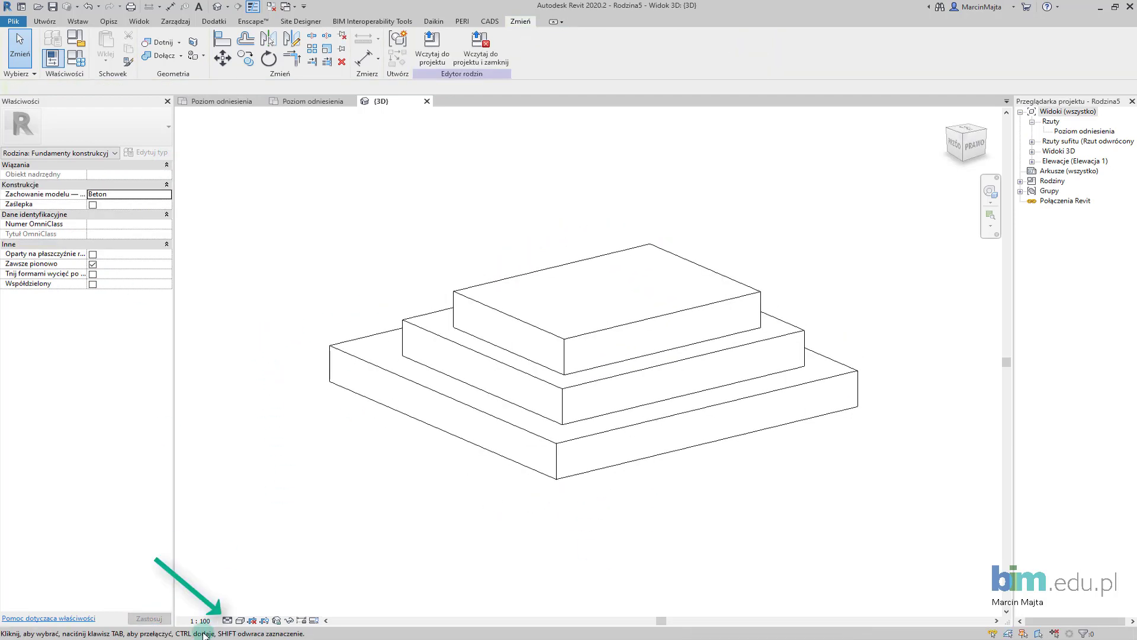
pyautogui.click(227, 621)
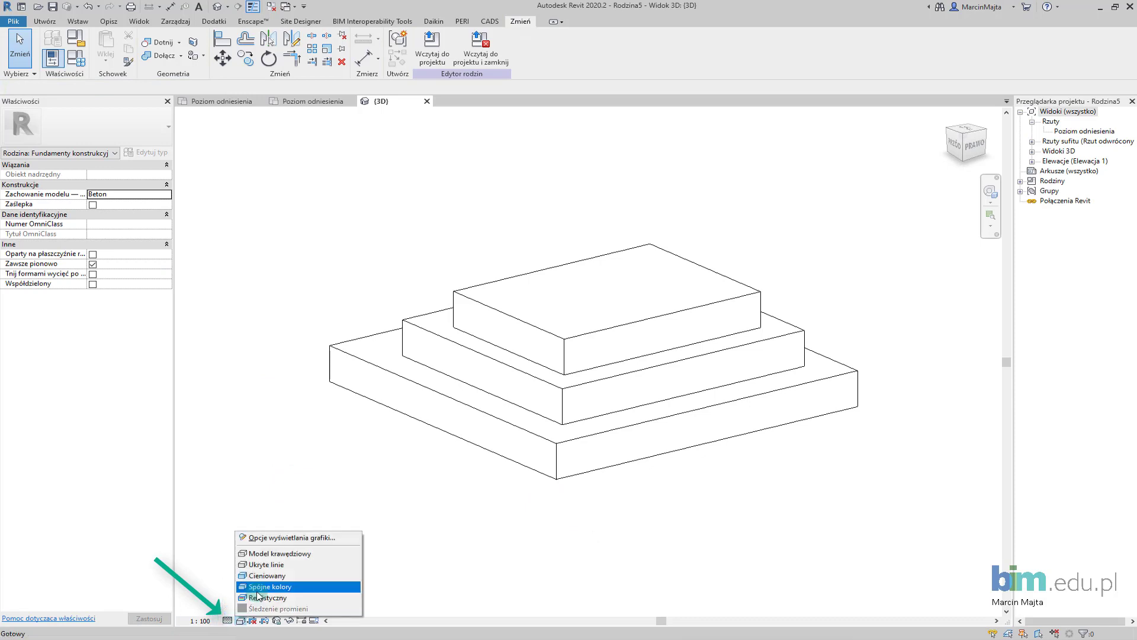
pyautogui.click(259, 588)
pyautogui.moveTo(394, 482)
pyautogui.keyDown('shift'); pyautogui.mouseDown(button='middle')
pyautogui.moveTo(432, 521)
pyautogui.moveTo(444, 507)
pyautogui.moveTo(437, 444)
pyautogui.moveTo(460, 449)
pyautogui.mouseUp(button='middle'); pyautogui.keyUp('shift')
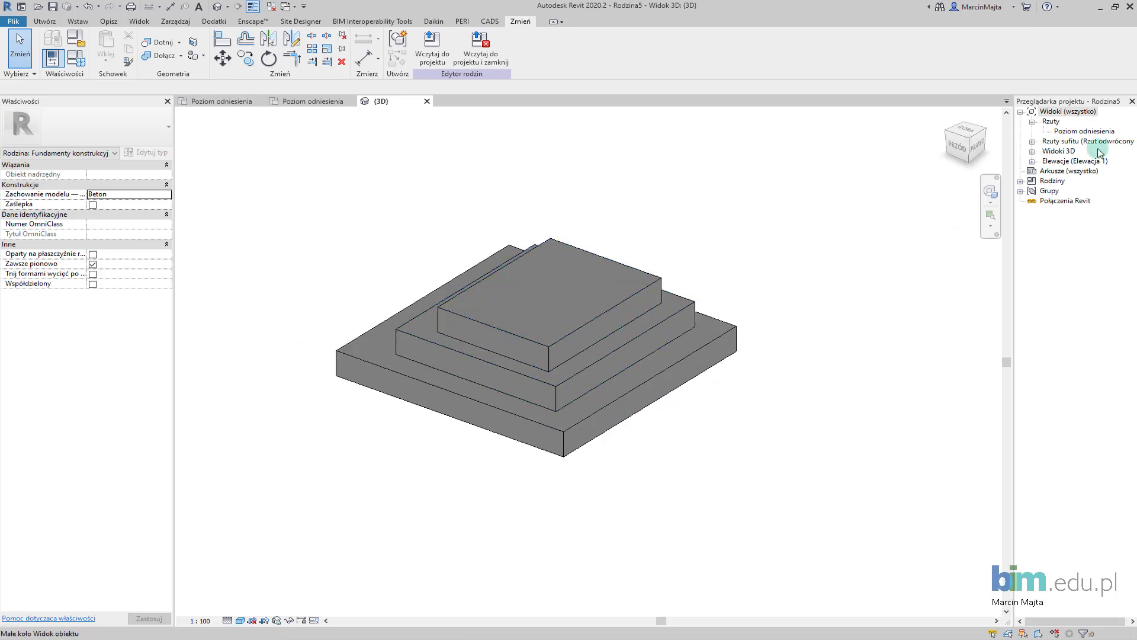
# - Open the Lewa elevation and draw a first horizontal reference plane across the footing
pyautogui.click(1032, 162)
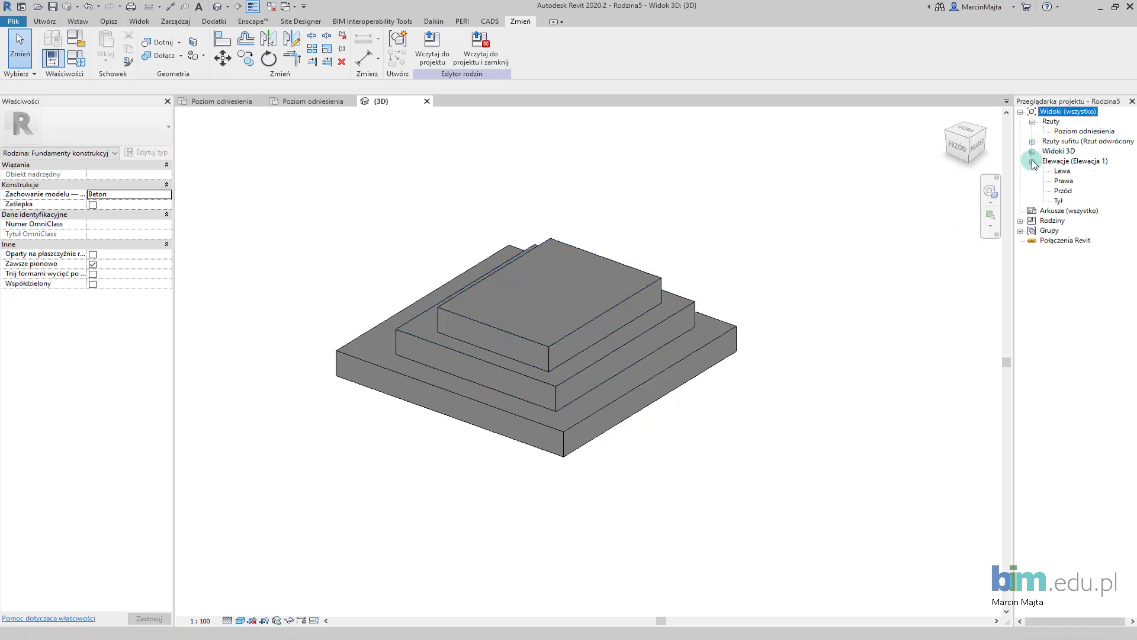
pyautogui.doubleClick(1063, 170)
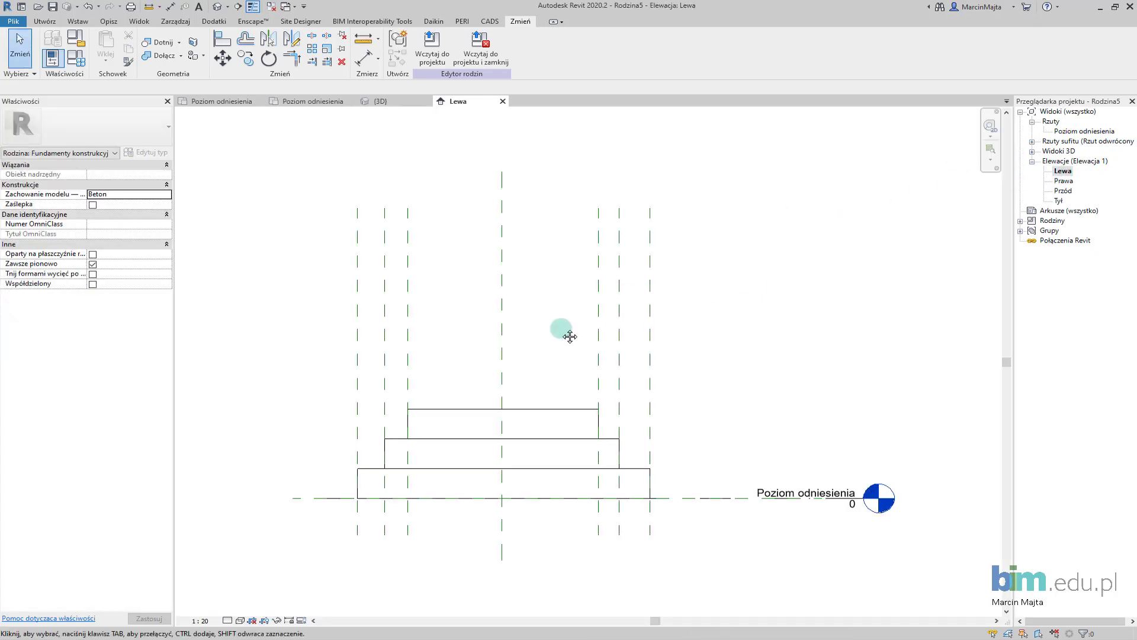
pyautogui.moveTo(569, 332); pyautogui.dragTo(563, 294, button='middle')
pyautogui.press('r')
pyautogui.press('p')
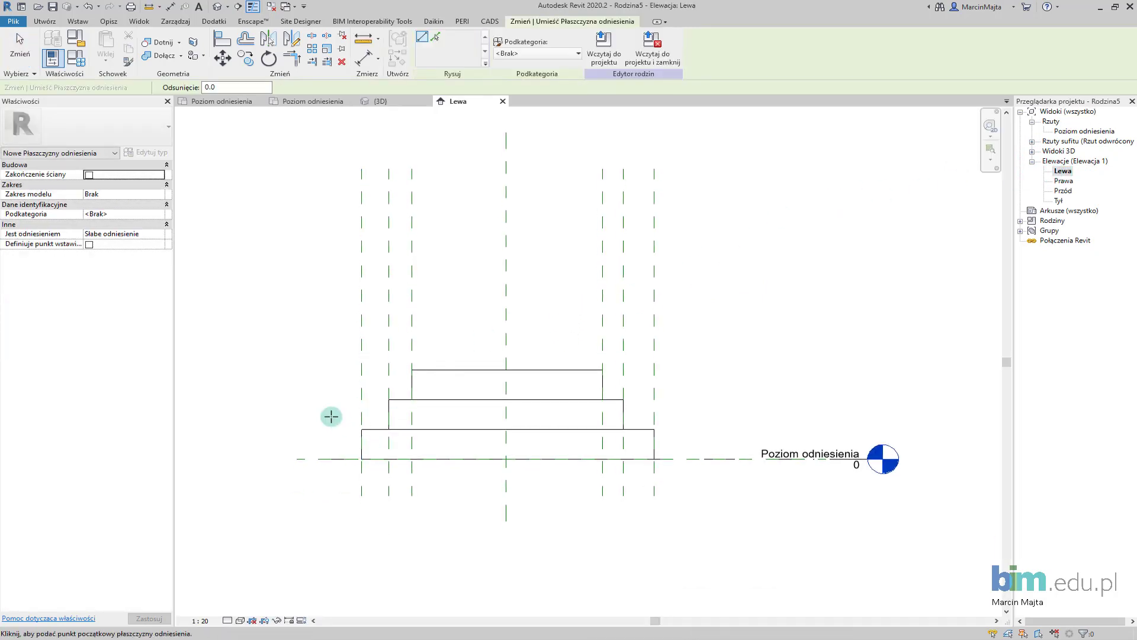
pyautogui.click(336, 419)
pyautogui.click(726, 417)
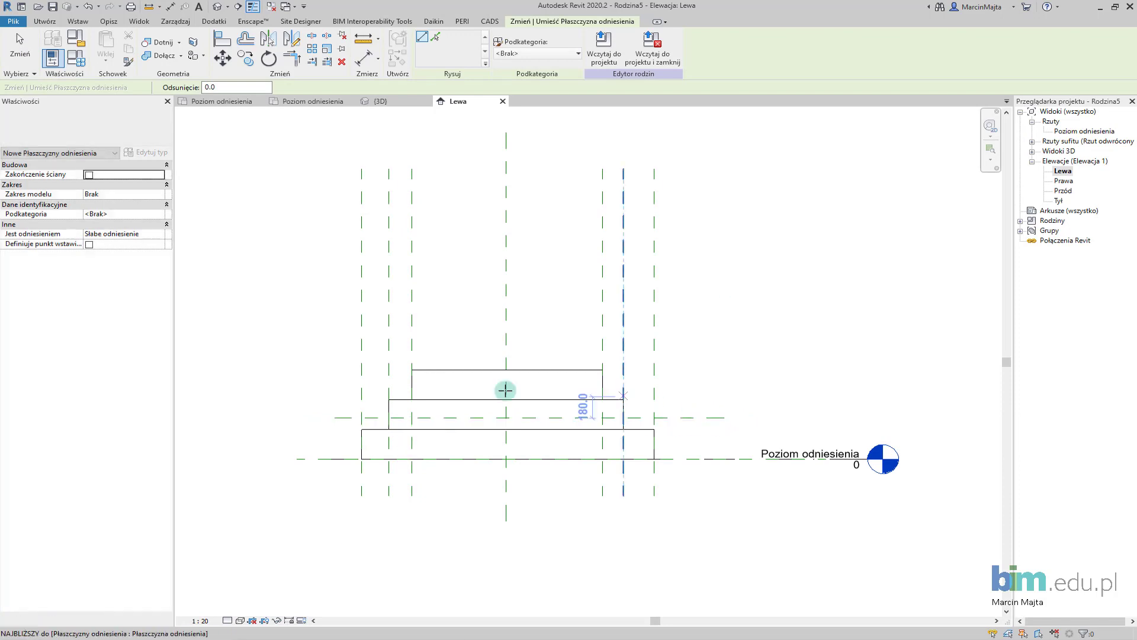
# - Draw two more horizontal reference planes, the upper one above the top step
pyautogui.scroll(2, 341, 371)
pyautogui.click(311, 402)
pyautogui.click(929, 401)
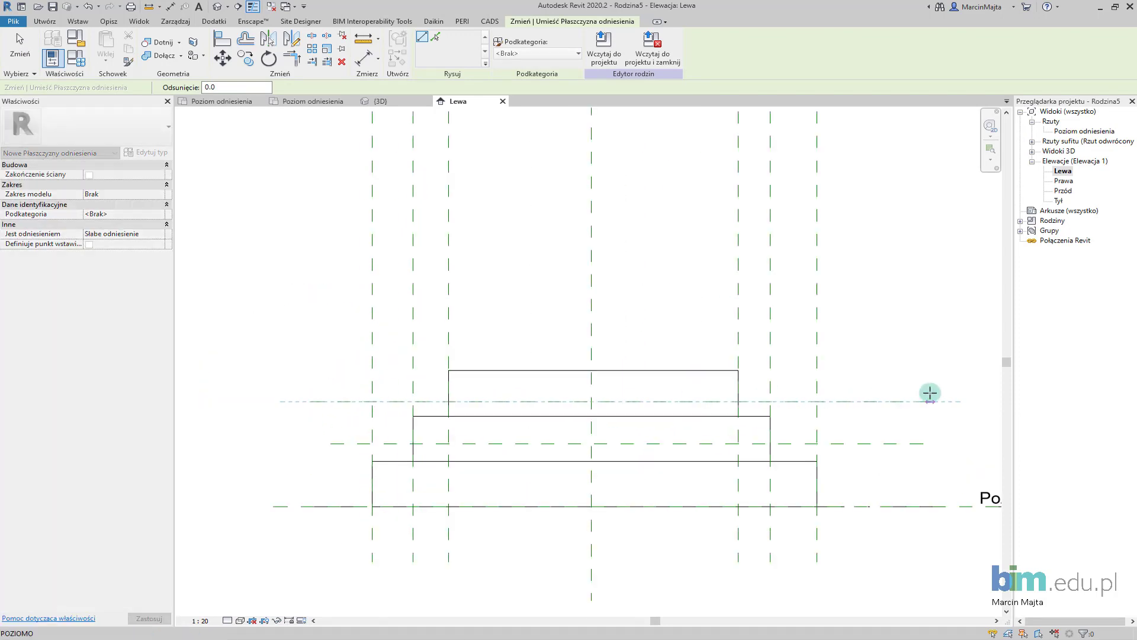
pyautogui.moveTo(369, 340); pyautogui.dragTo(343, 338, button='middle')
pyautogui.click(320, 340)
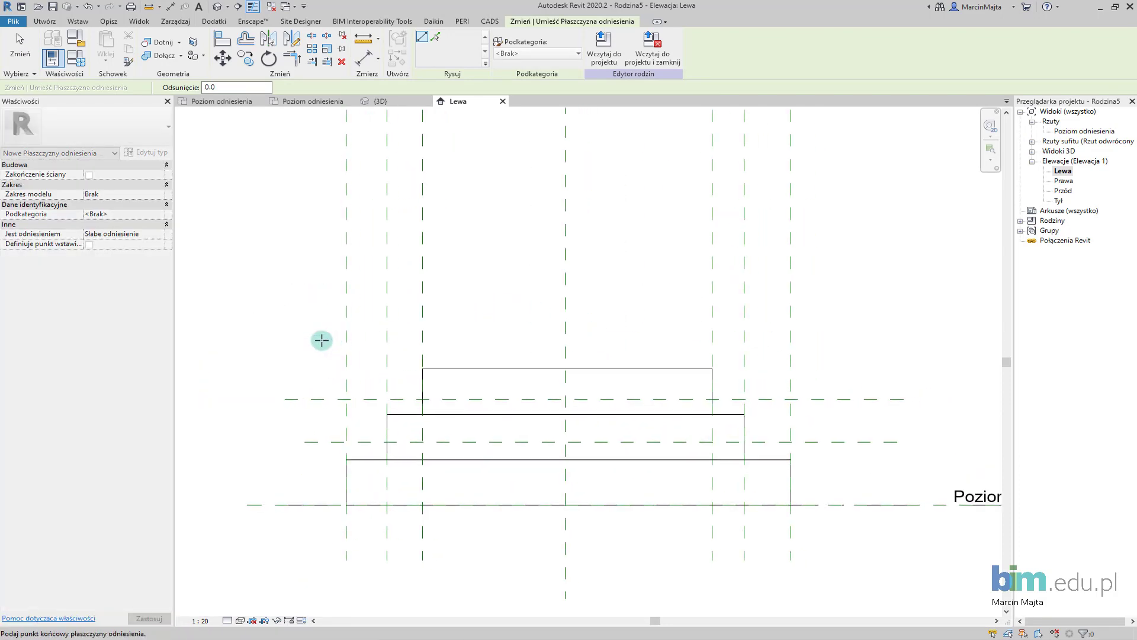
pyautogui.click(900, 349)
pyautogui.press('Escape')
pyautogui.press('Escape')
# - Stretch the top step's upper edge up to the new reference plane
pyautogui.scroll(-2, 830, 378)
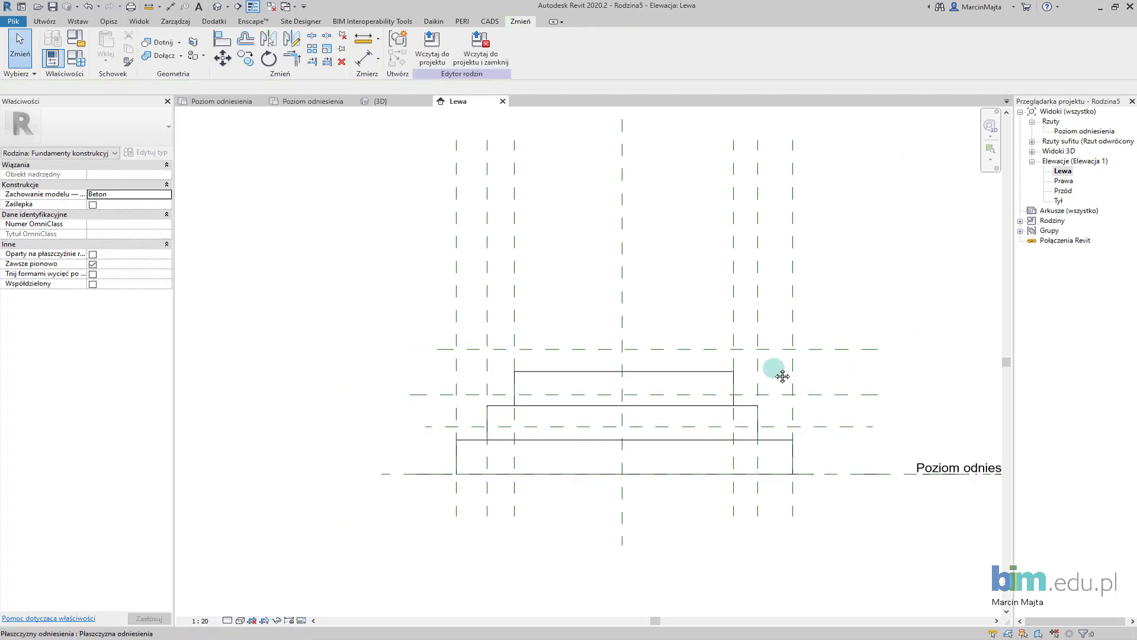
pyautogui.moveTo(660, 368); pyautogui.dragTo(648, 393, button='middle')
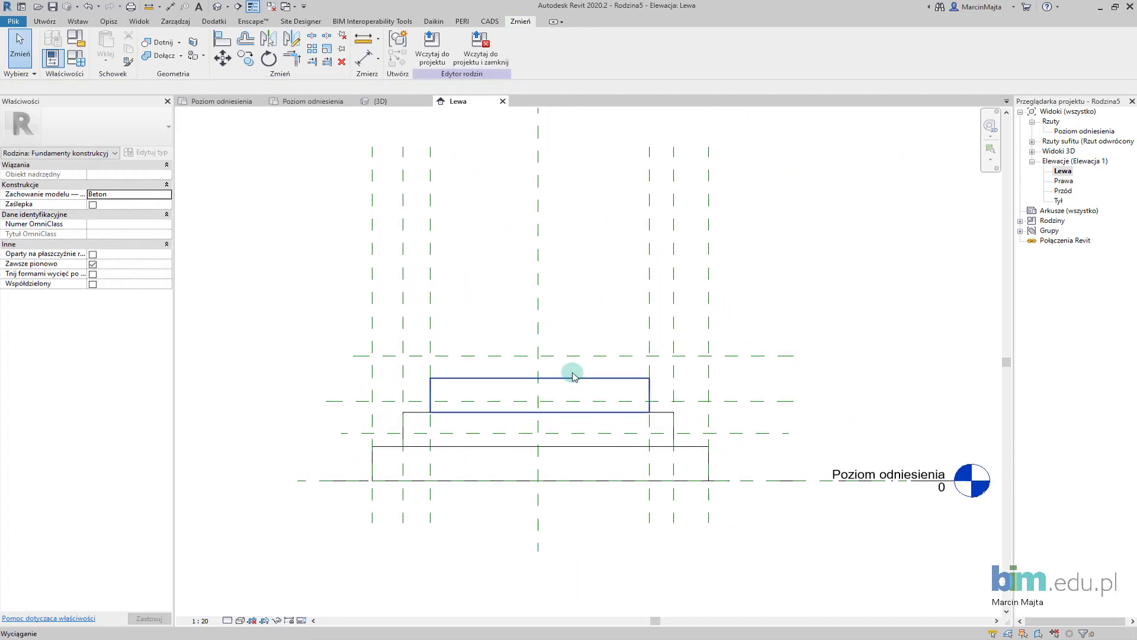
pyautogui.scroll(1, 580, 368)
pyautogui.scroll(1, 580, 367)
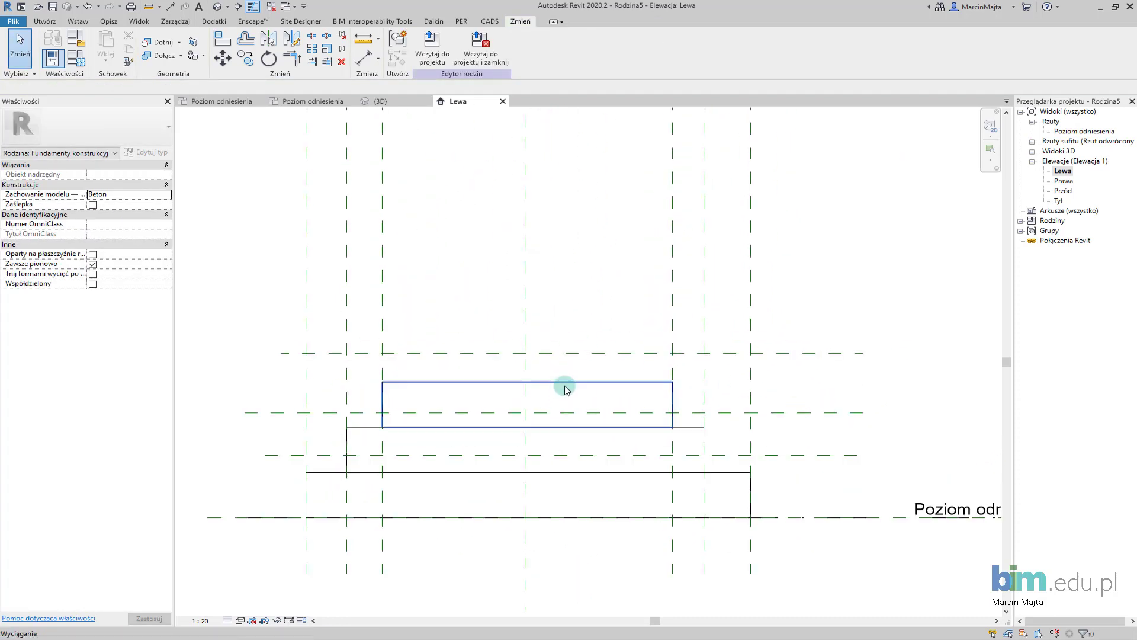
pyautogui.click(531, 390)
pyautogui.moveTo(524, 375); pyautogui.dragTo(544, 354)
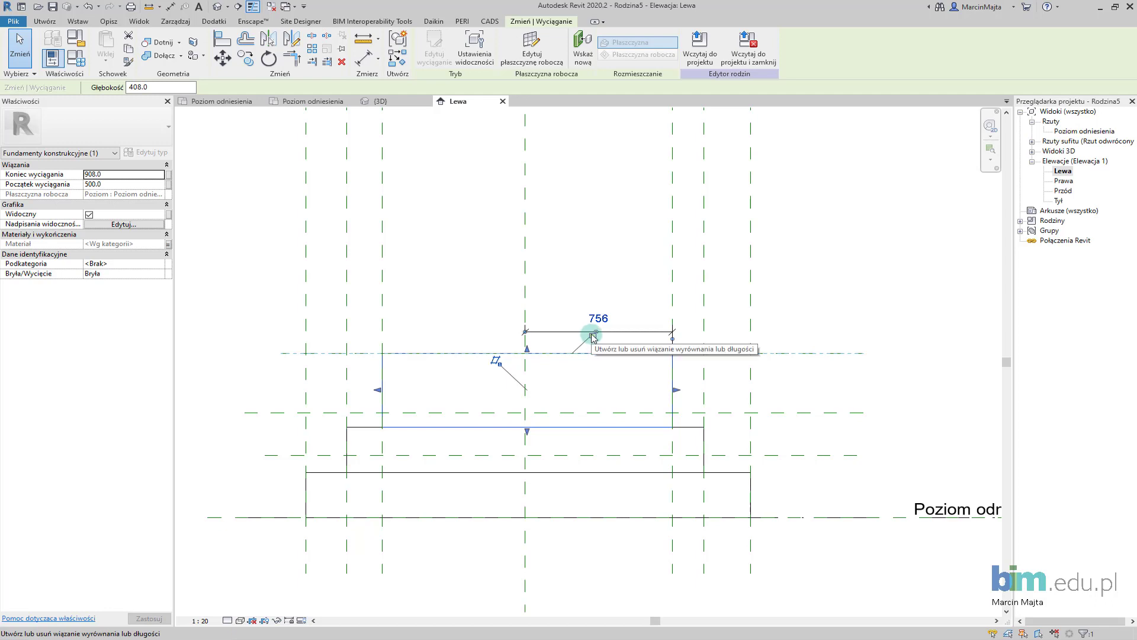
# - Align the top step's upper and lower edges onto their reference planes
pyautogui.press('Escape')
pyautogui.click(567, 358)
pyautogui.moveTo(525, 353)
pyautogui.mouseDown()
pyautogui.moveTo(527, 375)
pyautogui.moveTo(595, 339)
pyautogui.mouseUp()
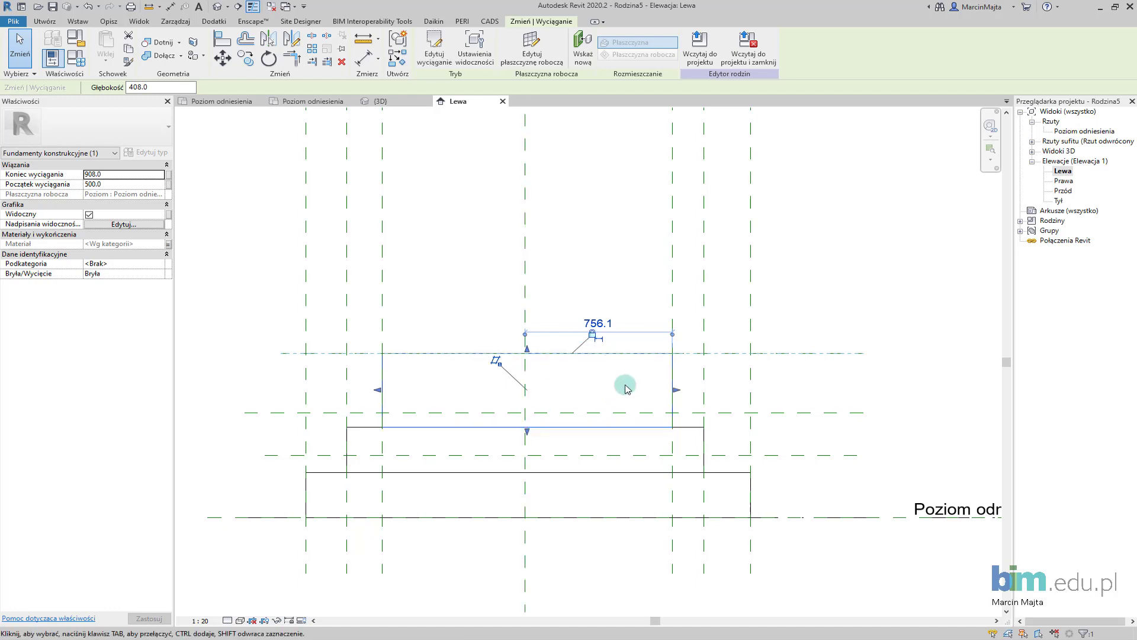
pyautogui.moveTo(527, 424); pyautogui.dragTo(536, 413)
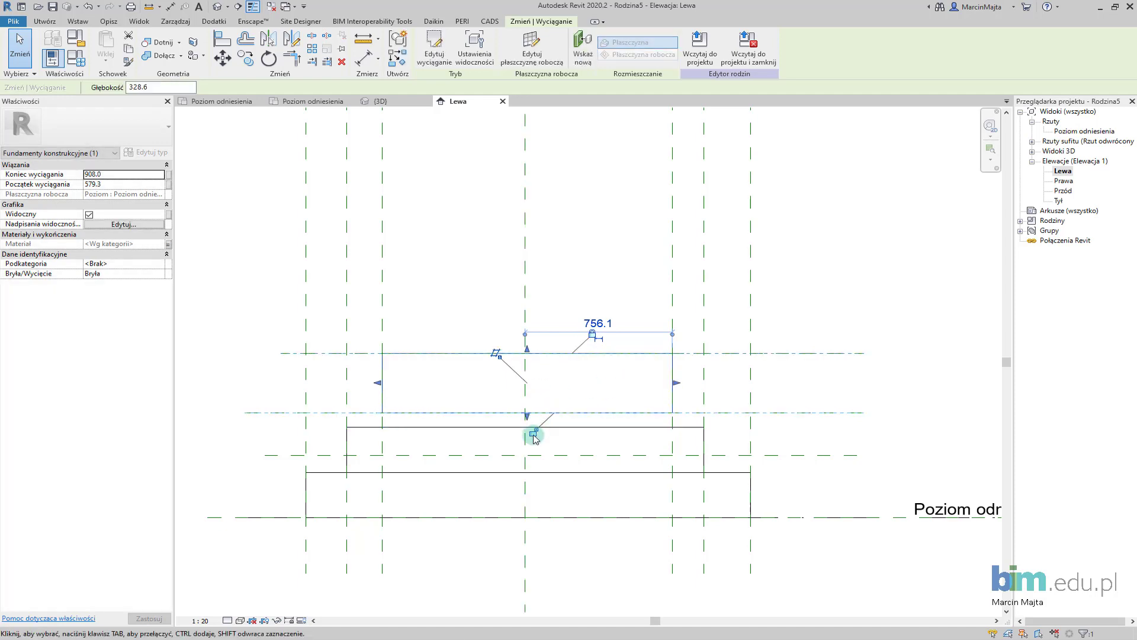
pyautogui.click(473, 422)
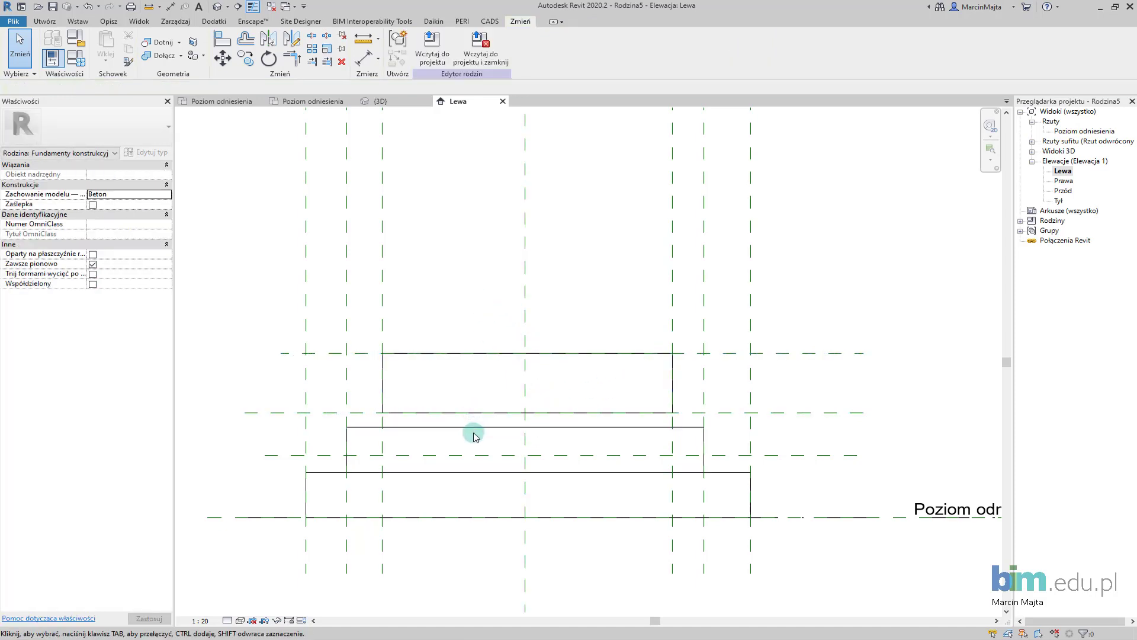
# - Align the middle step's upper and lower edges onto their reference planes
pyautogui.click(474, 428)
pyautogui.moveTo(526, 427); pyautogui.dragTo(535, 413)
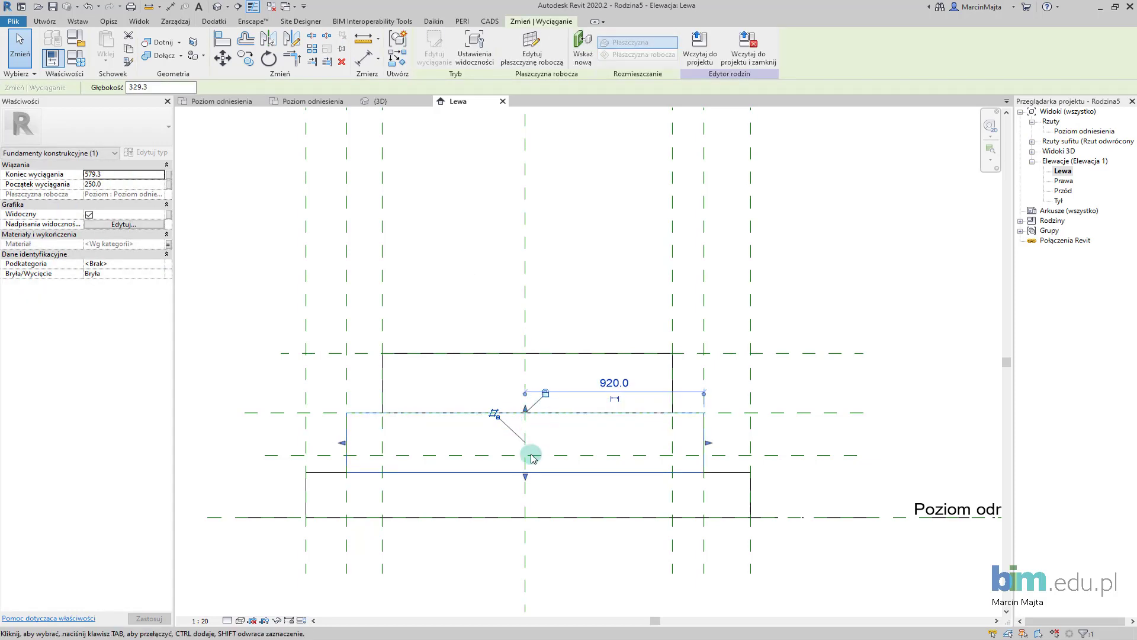
pyautogui.moveTo(529, 477); pyautogui.dragTo(543, 456)
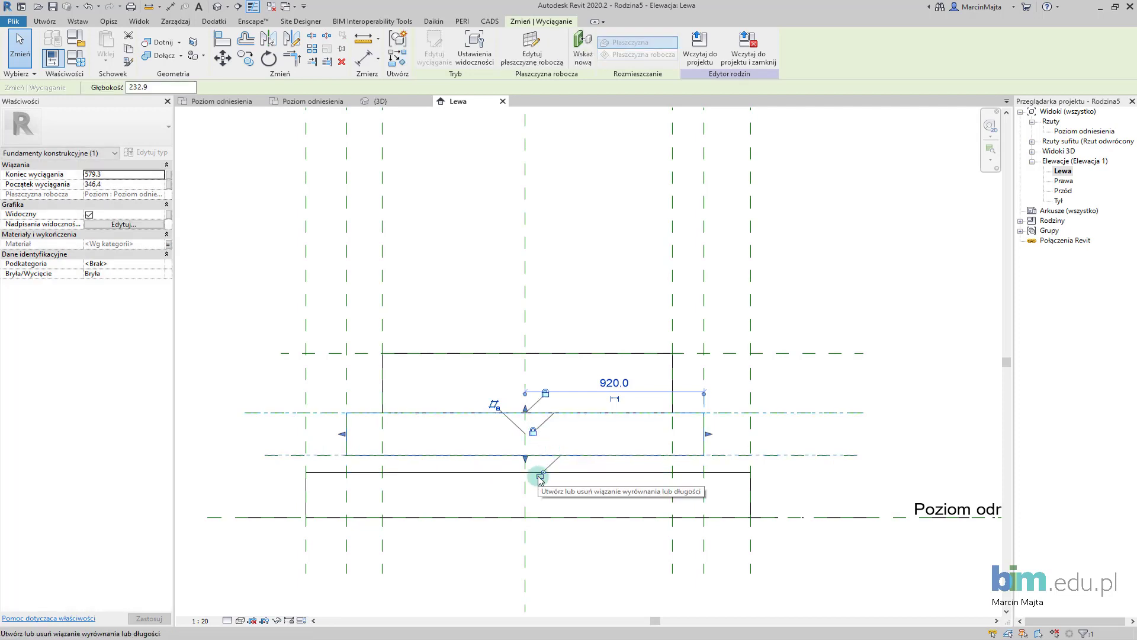
pyautogui.click(782, 479)
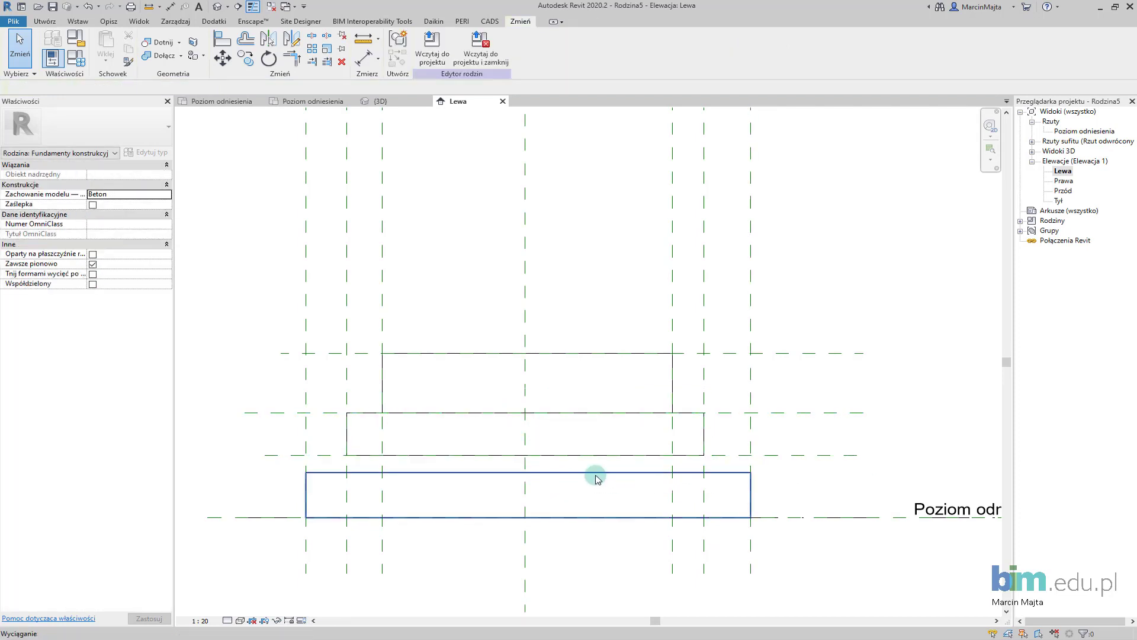
# - Align the bottom step's top to its plane and its base to the reference level
pyautogui.click(527, 473)
pyautogui.moveTo(527, 472); pyautogui.dragTo(542, 456)
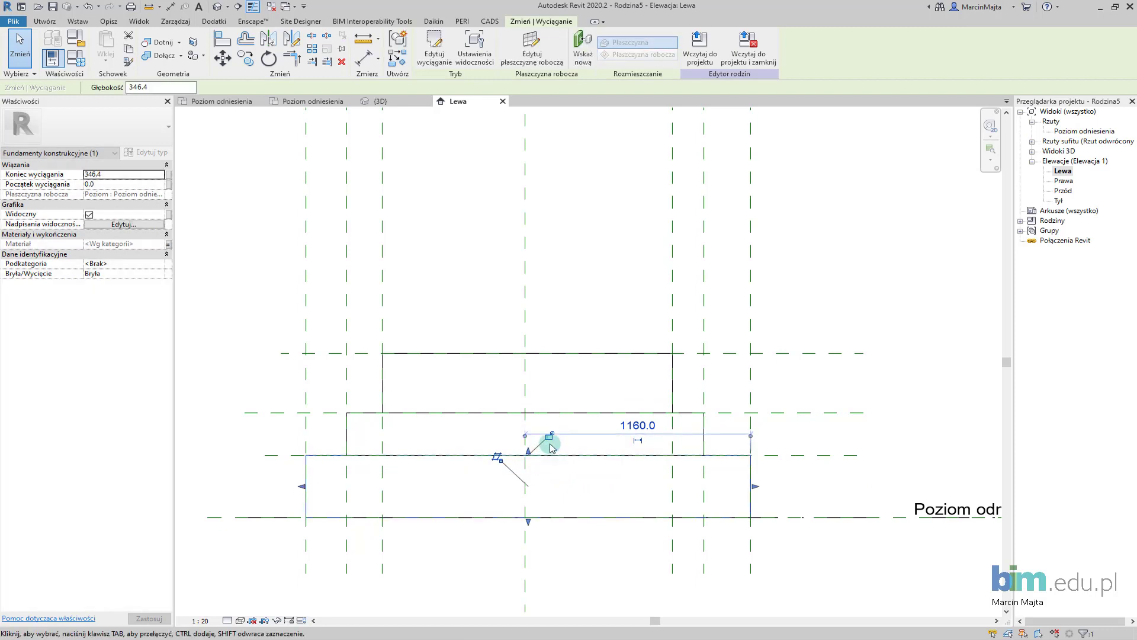
pyautogui.moveTo(527, 520); pyautogui.dragTo(571, 518)
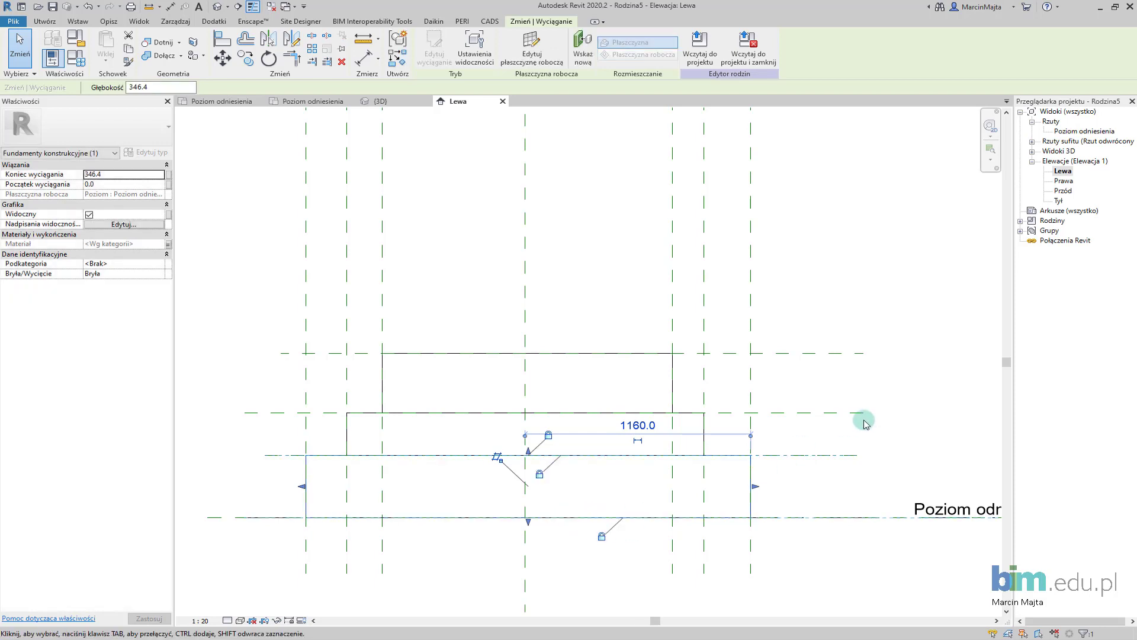
pyautogui.click(904, 412)
# - Copy and paste a horizontal reference plane, then open the detail level and visual style menus
pyautogui.click(650, 425)
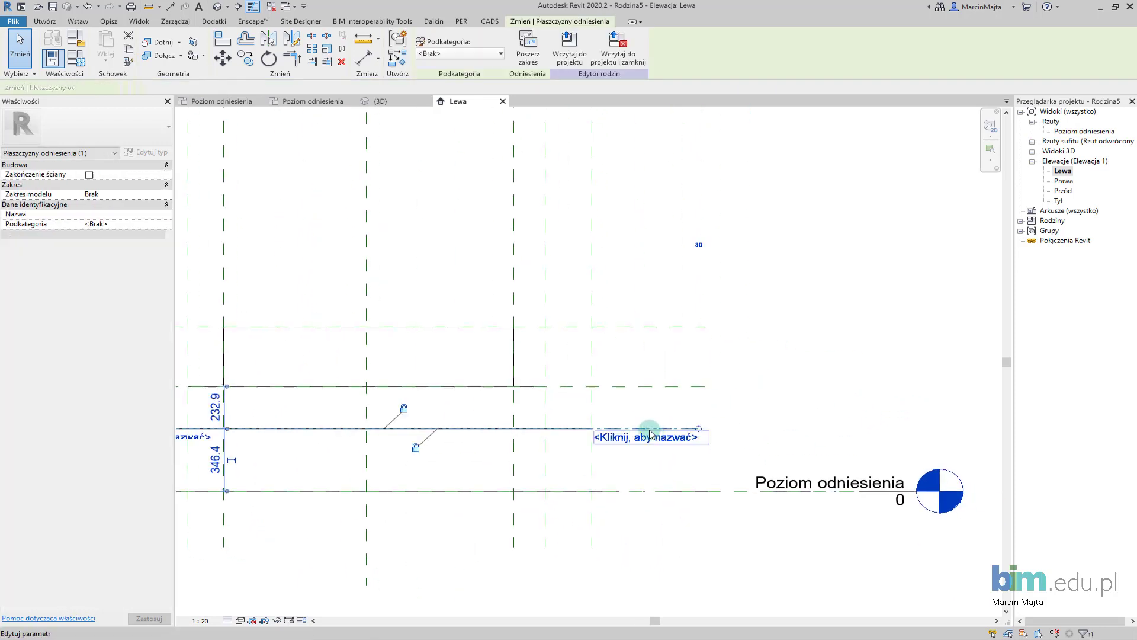
pyautogui.hotkey('ctrl', 'c')
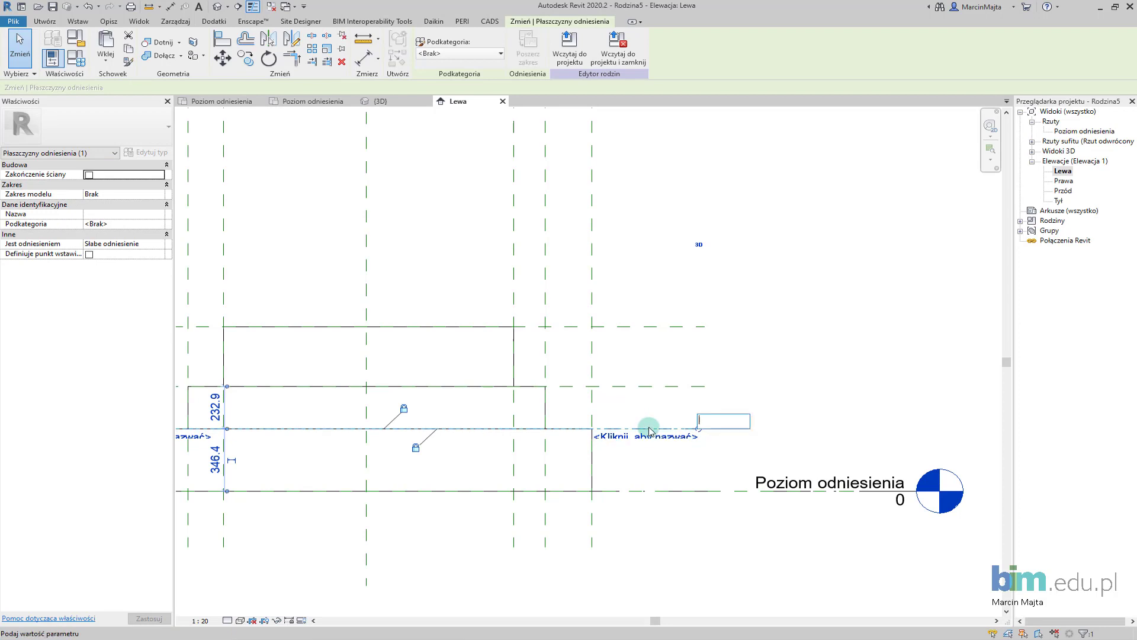
pyautogui.click(640, 427)
pyautogui.hotkey('ctrl', 'v')
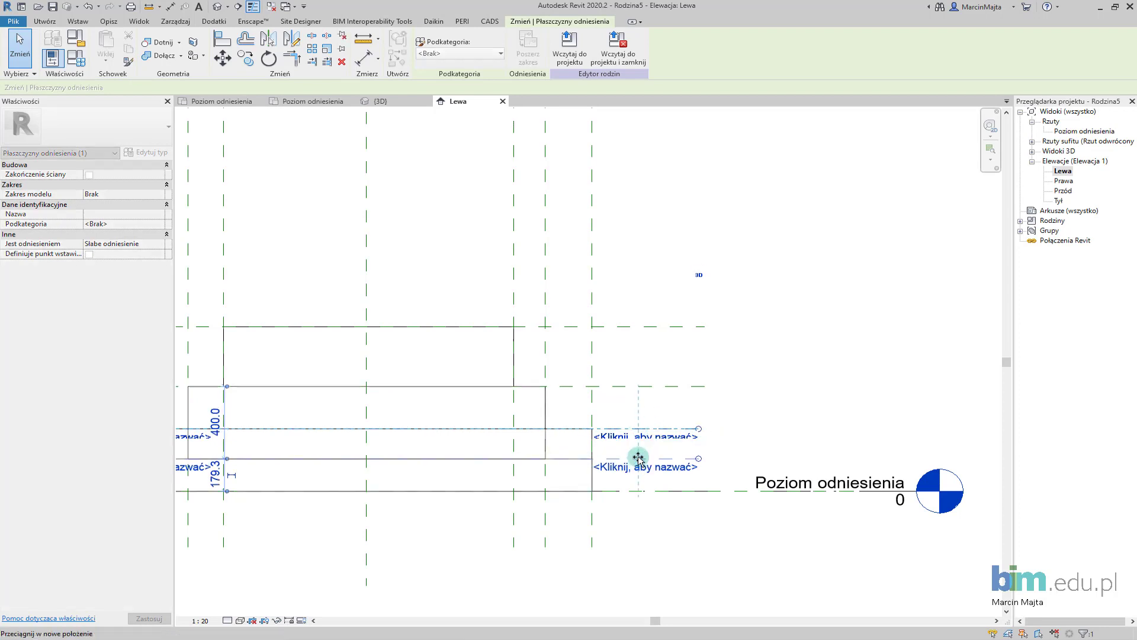
pyautogui.press('Escape')
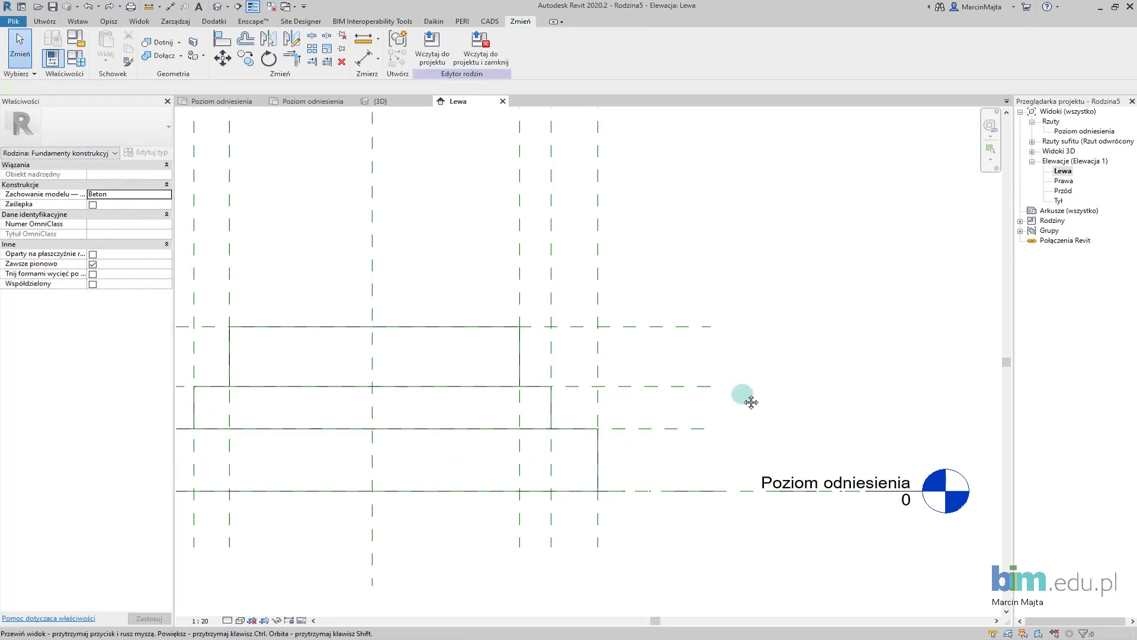
pyautogui.click(228, 620)
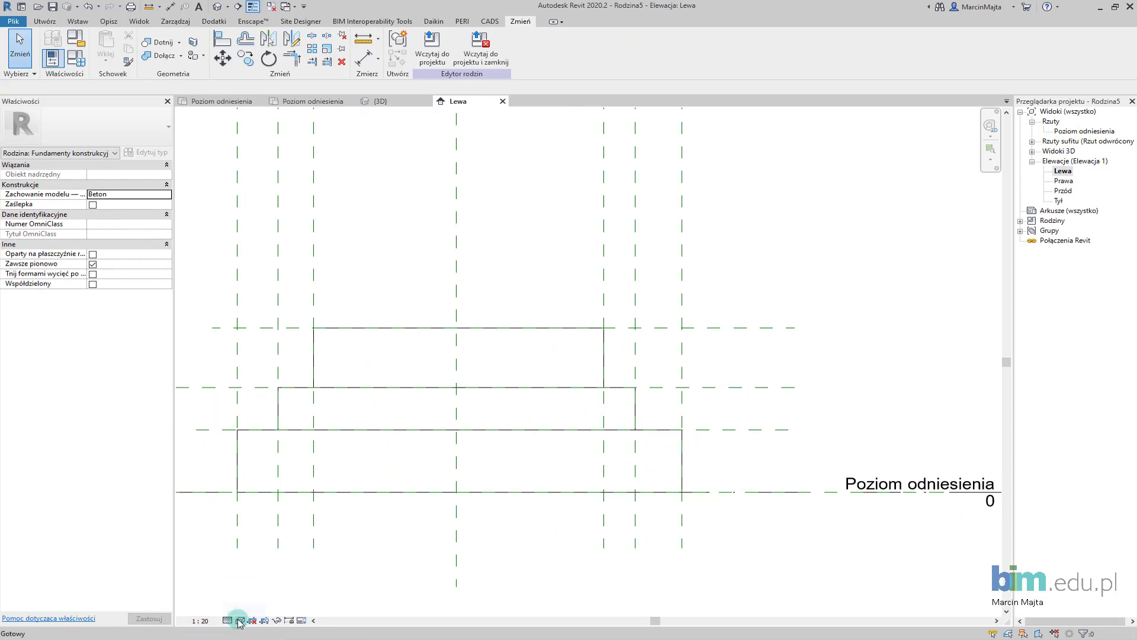
pyautogui.click(240, 621)
# - Shade the footing steps grey, reframe the Lewa elevation, and switch to the Annotate (Opisz) tab
pyautogui.click(252, 577)
pyautogui.moveTo(448, 521); pyautogui.dragTo(542, 521, button='middle')
pyautogui.scroll(-2, 539, 515)
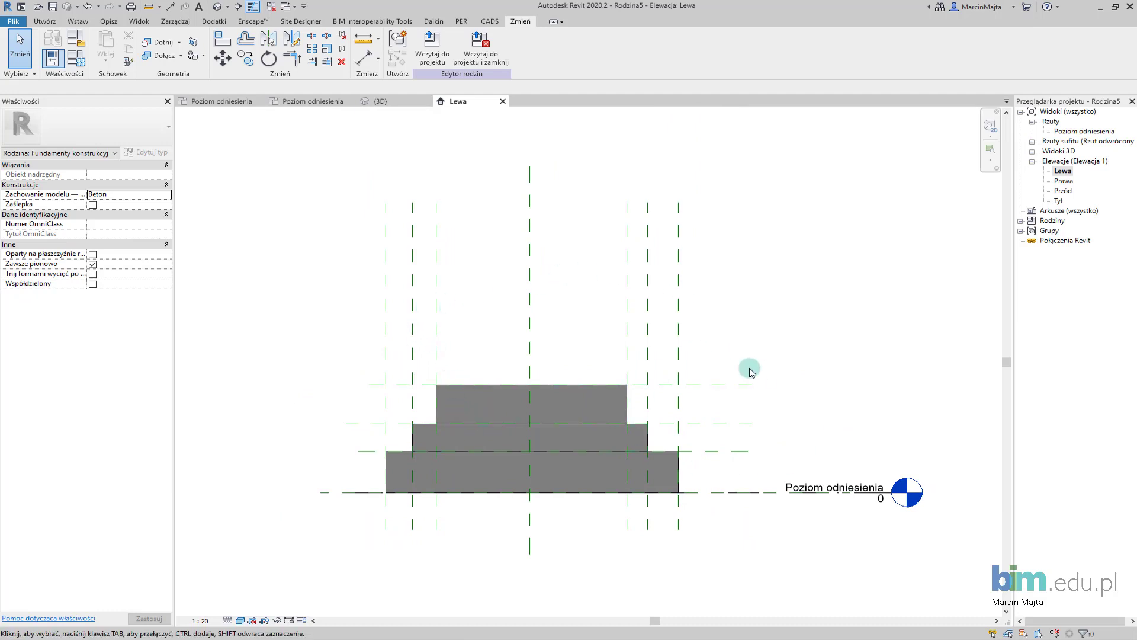
pyautogui.moveTo(749, 368); pyautogui.dragTo(666, 351, button='middle')
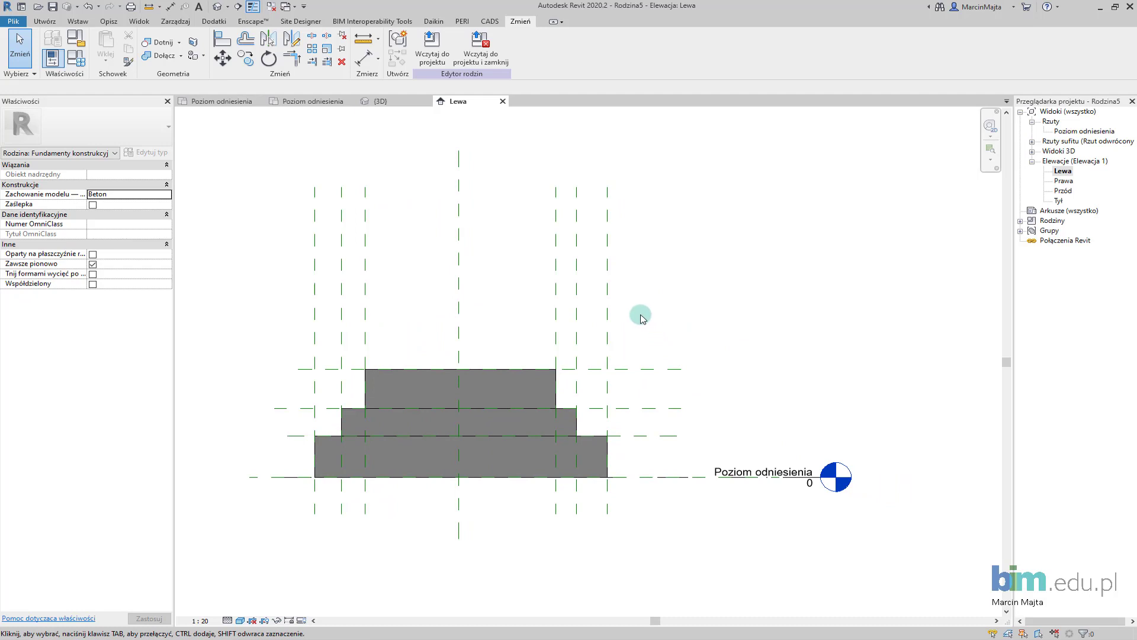
pyautogui.moveTo(687, 311); pyautogui.dragTo(688, 289, button='middle')
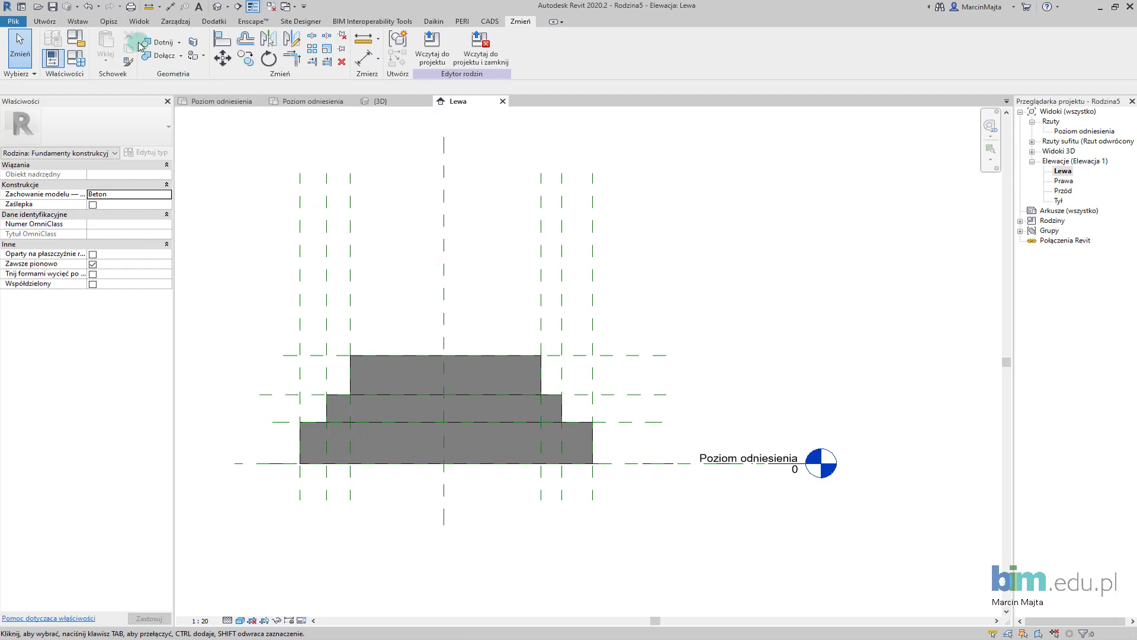
pyautogui.click(104, 26)
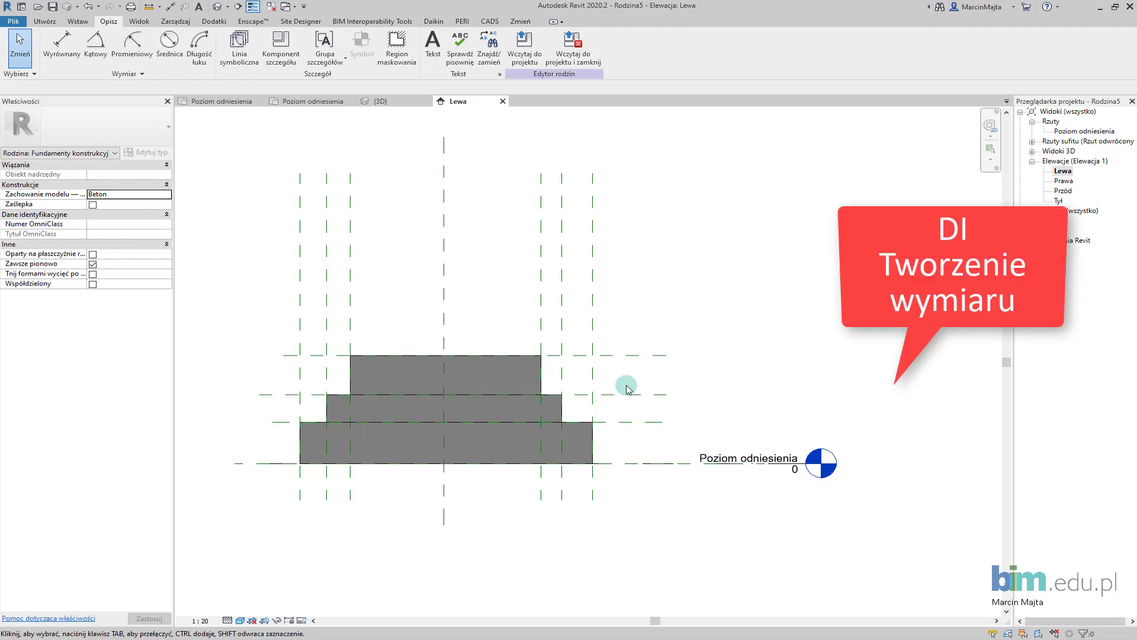
# - Dimension the three step heights 346, 233 and 329 with the DI aligned dimension tool
pyautogui.press('d')
pyautogui.press('i')
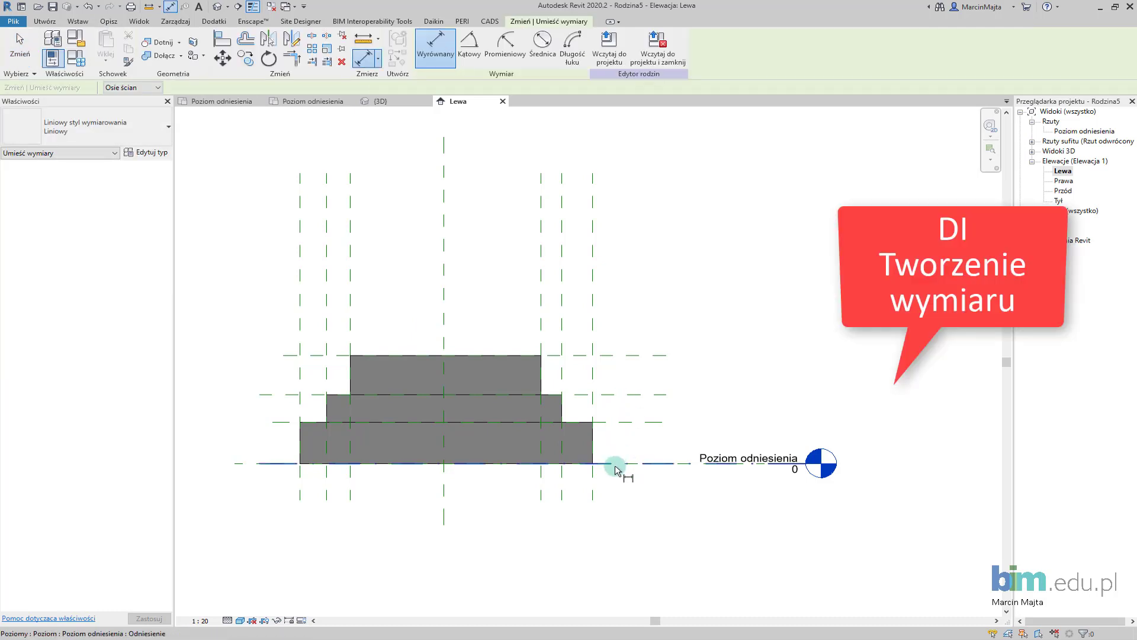
pyautogui.click(615, 469)
pyautogui.click(620, 448)
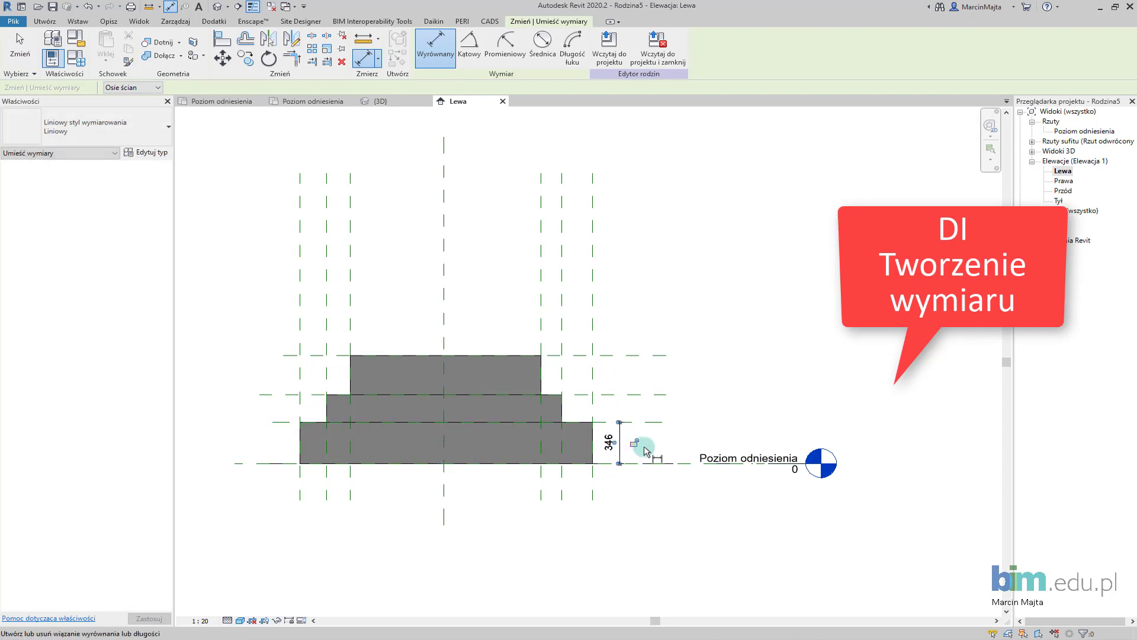
pyautogui.click(652, 422)
pyautogui.click(655, 394)
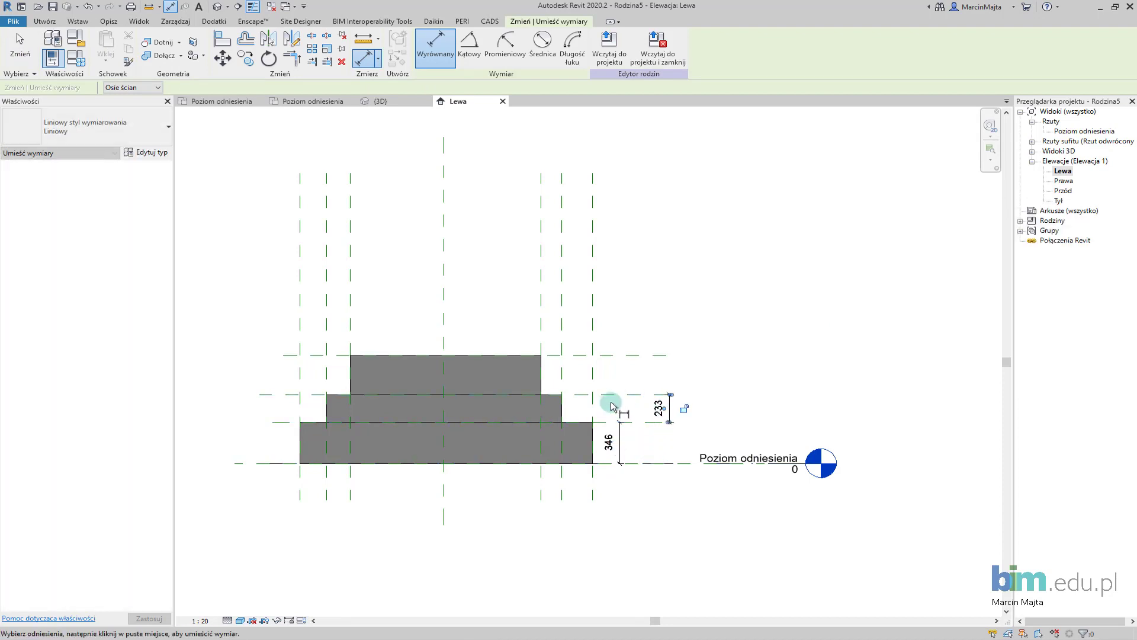
pyautogui.click(629, 394)
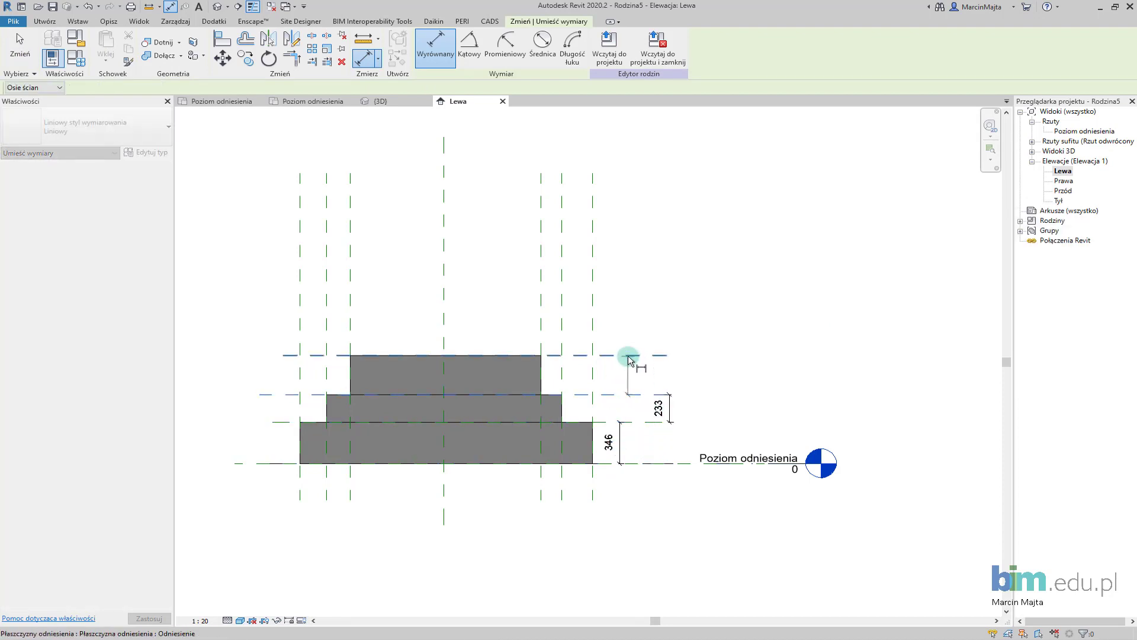
pyautogui.click(622, 355)
pyautogui.press('Escape')
pyautogui.press('Escape')
# - Select the 329 top-step dimension and start creating a parameter for it
pyautogui.scroll(2, 655, 415)
pyautogui.press('Escape')
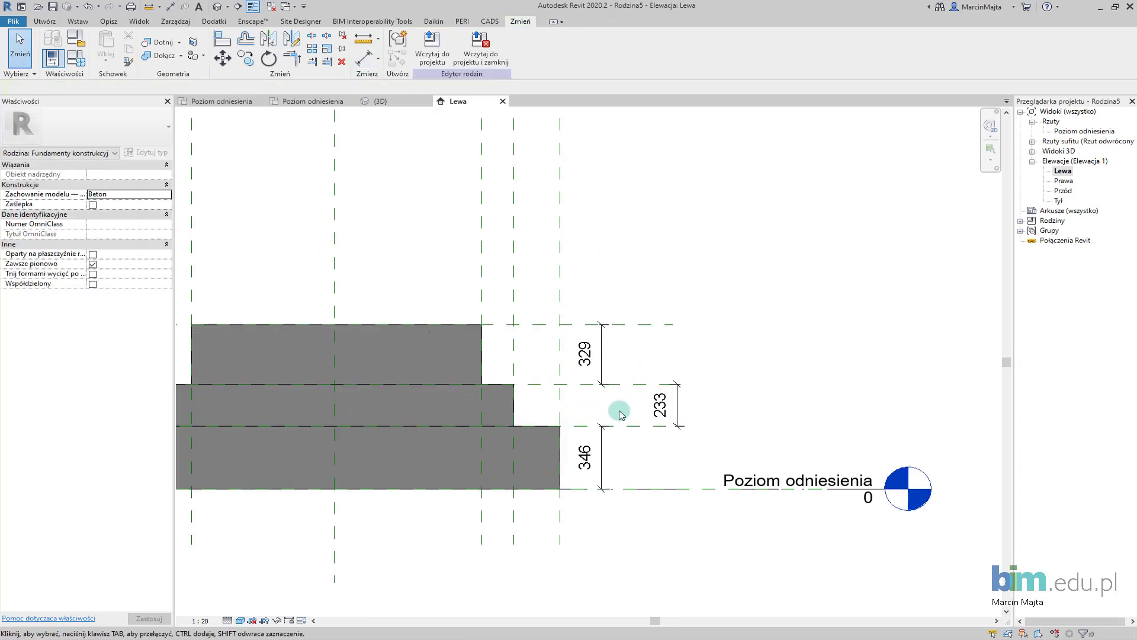
pyautogui.click(603, 362)
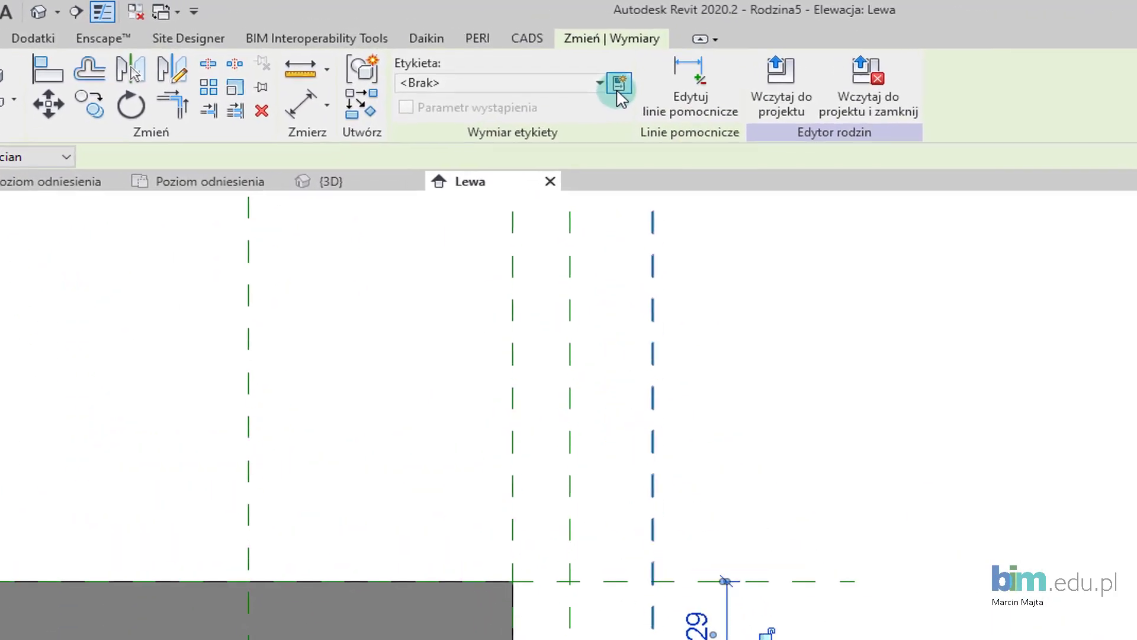
pyautogui.click(627, 94)
pyautogui.write('S3_Wysokość')
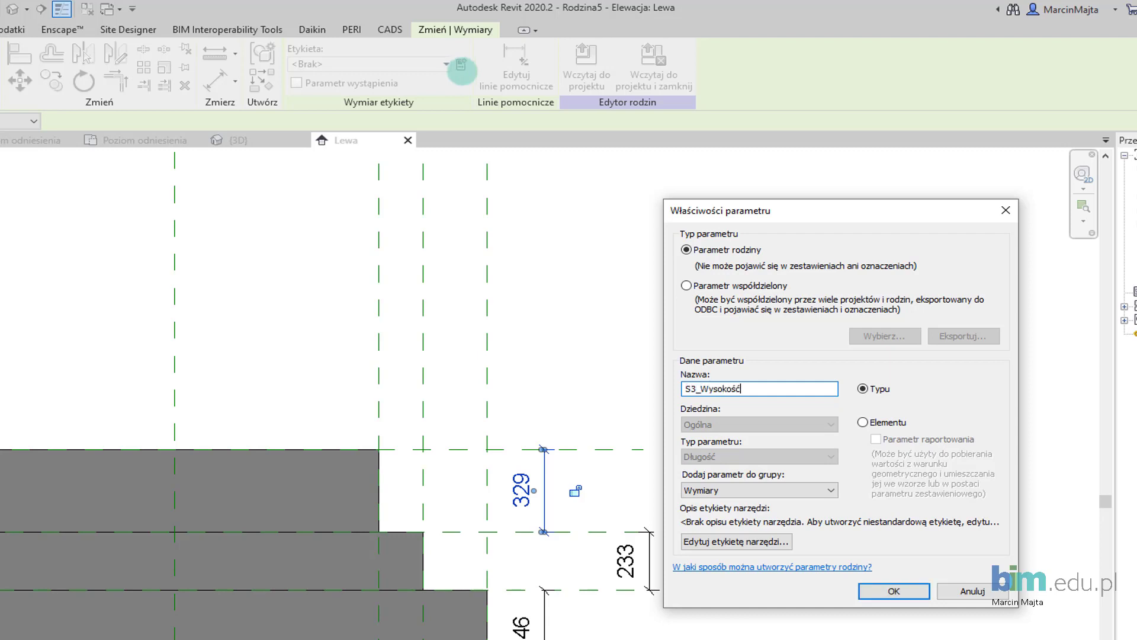
# - Label the 329, 233 and bottom step heights as S3_Wysokość, S2_Wysokość and S1_Wysokość
pyautogui.click(894, 591)
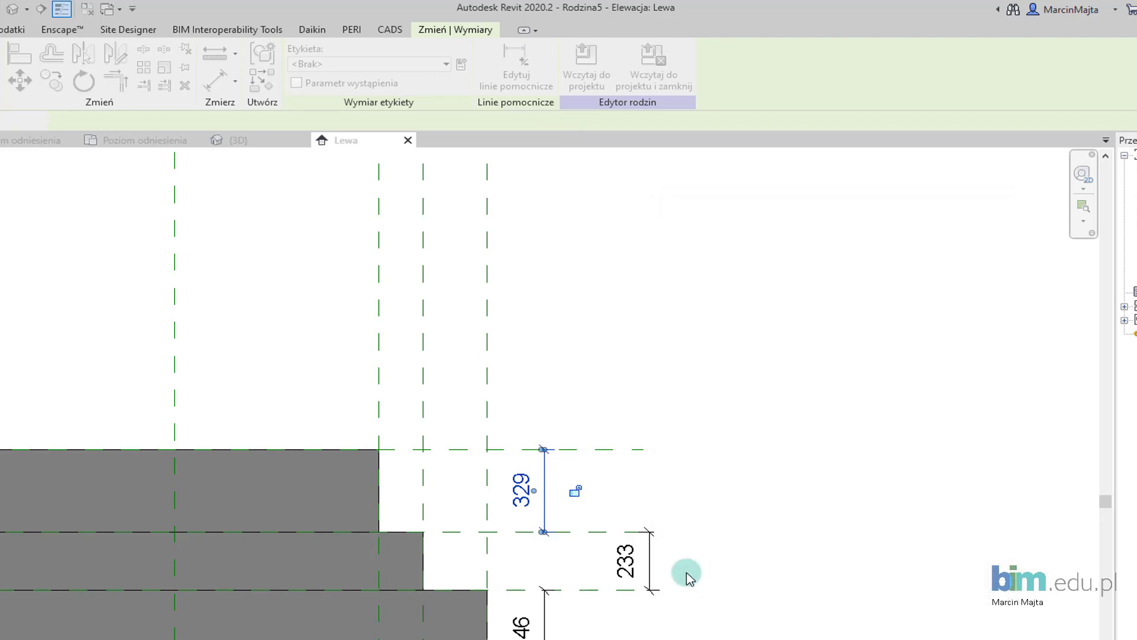
pyautogui.click(656, 570)
pyautogui.click(461, 66)
pyautogui.write('S2_Wysokość')
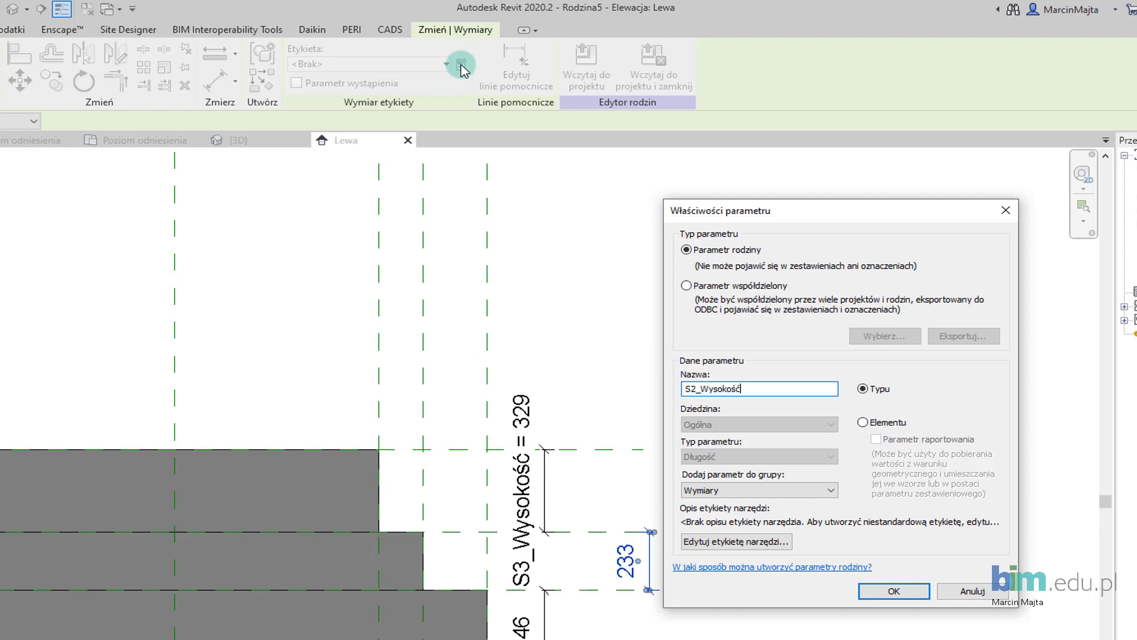
pyautogui.click(891, 591)
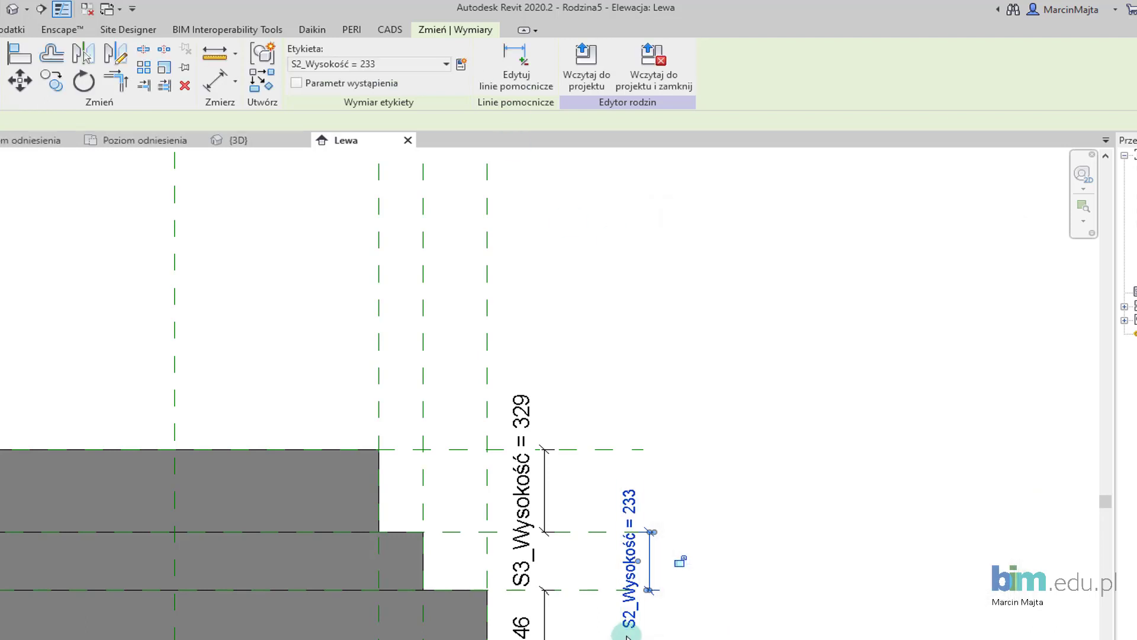
pyautogui.click(521, 625)
pyautogui.click(461, 64)
pyautogui.write('S1_Wysokość')
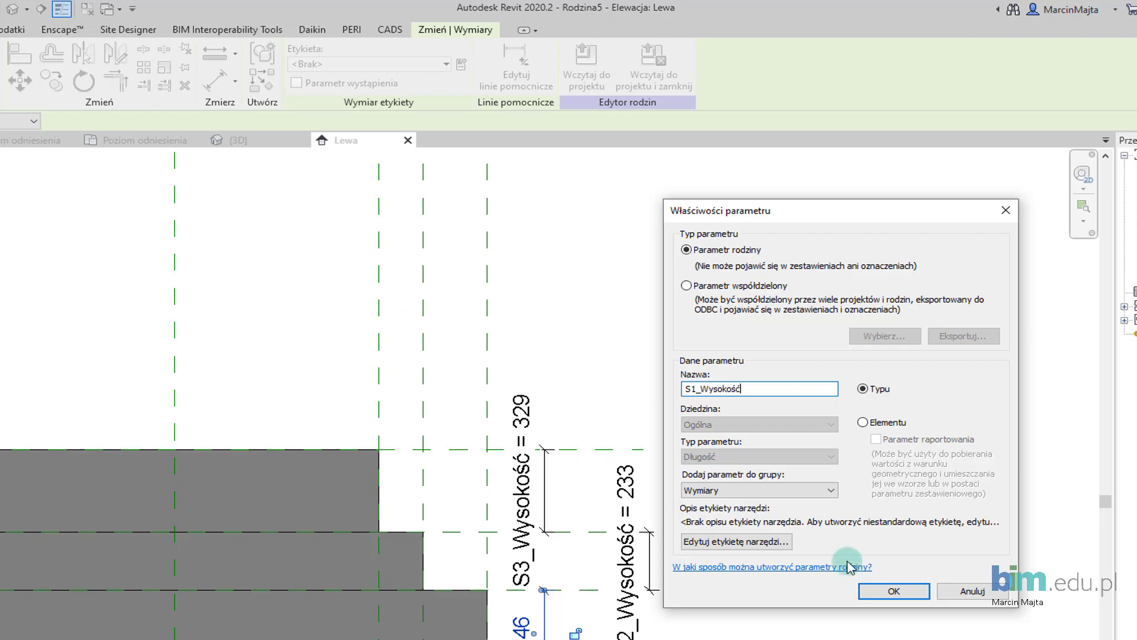
pyautogui.click(893, 591)
# - Clear the selection and pan to frame the whole labelled footing in the elevation
pyautogui.click(713, 253)
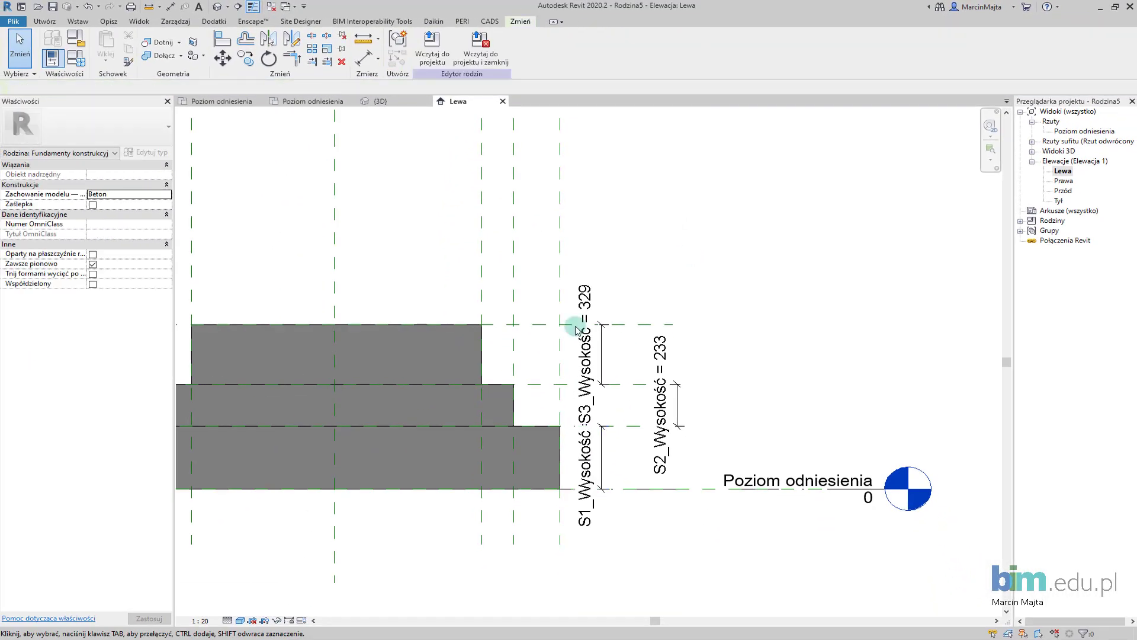
pyautogui.moveTo(635, 387); pyautogui.dragTo(718, 386, button='middle')
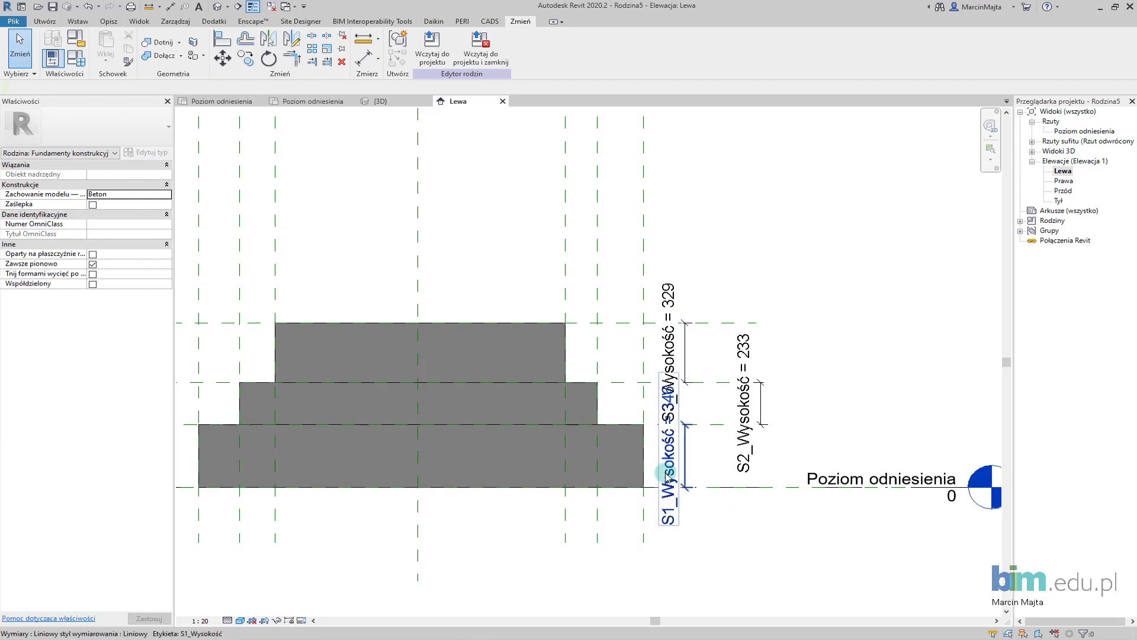
pyautogui.moveTo(595, 358); pyautogui.dragTo(655, 324, button='middle')
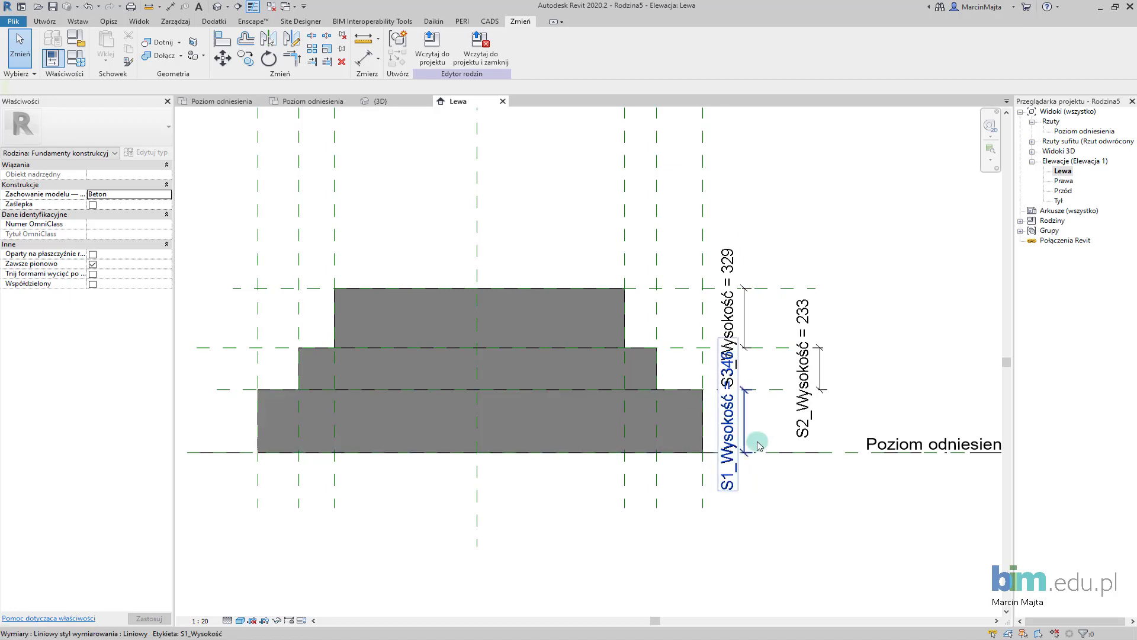
pyautogui.moveTo(646, 473); pyautogui.dragTo(661, 477, button='middle')
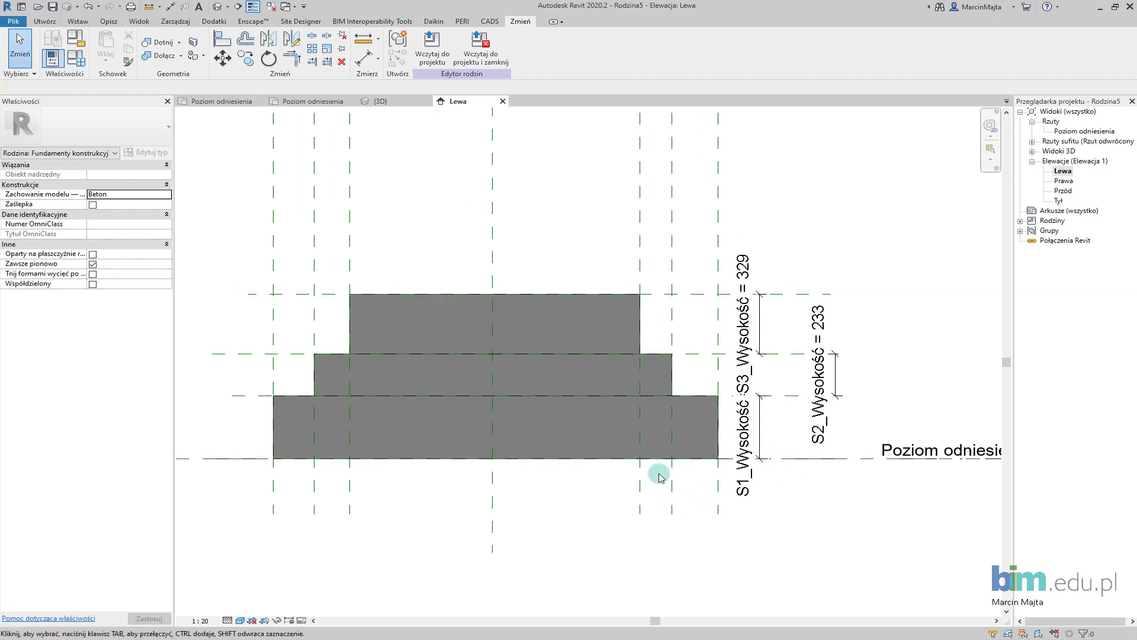
pyautogui.moveTo(525, 233); pyautogui.dragTo(526, 301, button='middle')
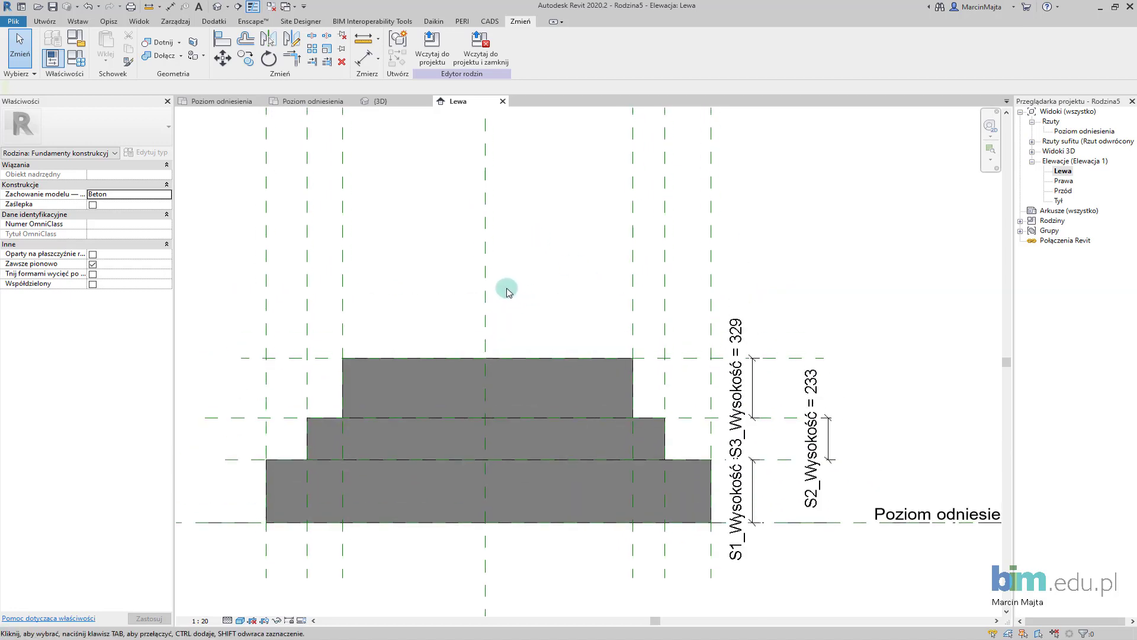
# - In the Poziom odniesienia plan, place the outer 1220/1080 horizontal dimension string above the footing
pyautogui.click(313, 101)
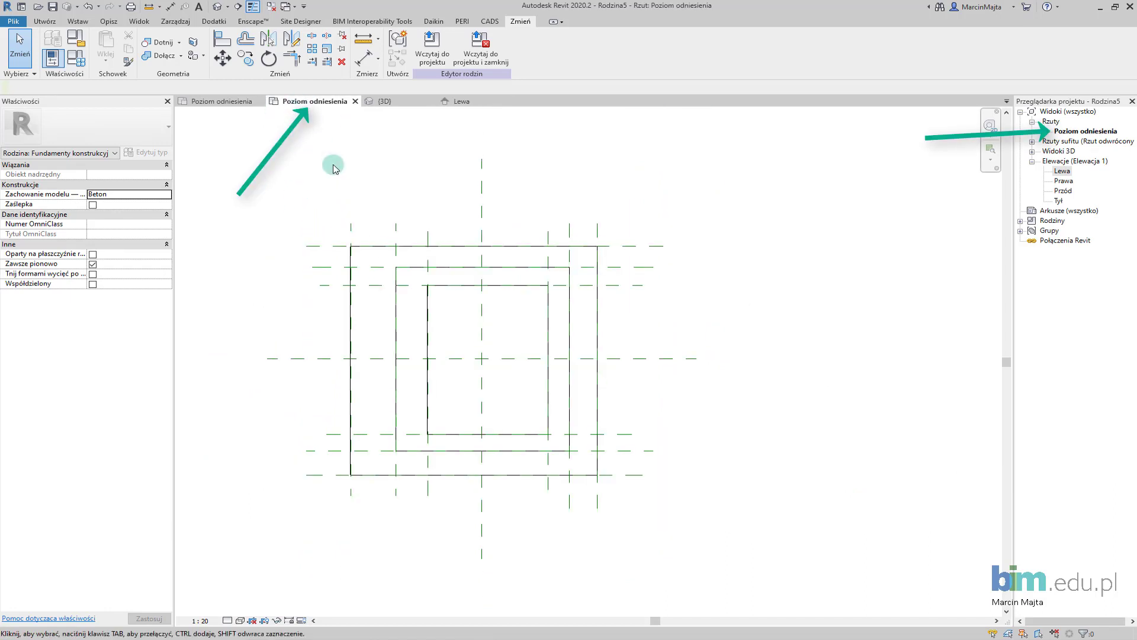
pyautogui.moveTo(406, 204); pyautogui.dragTo(383, 220, button='middle')
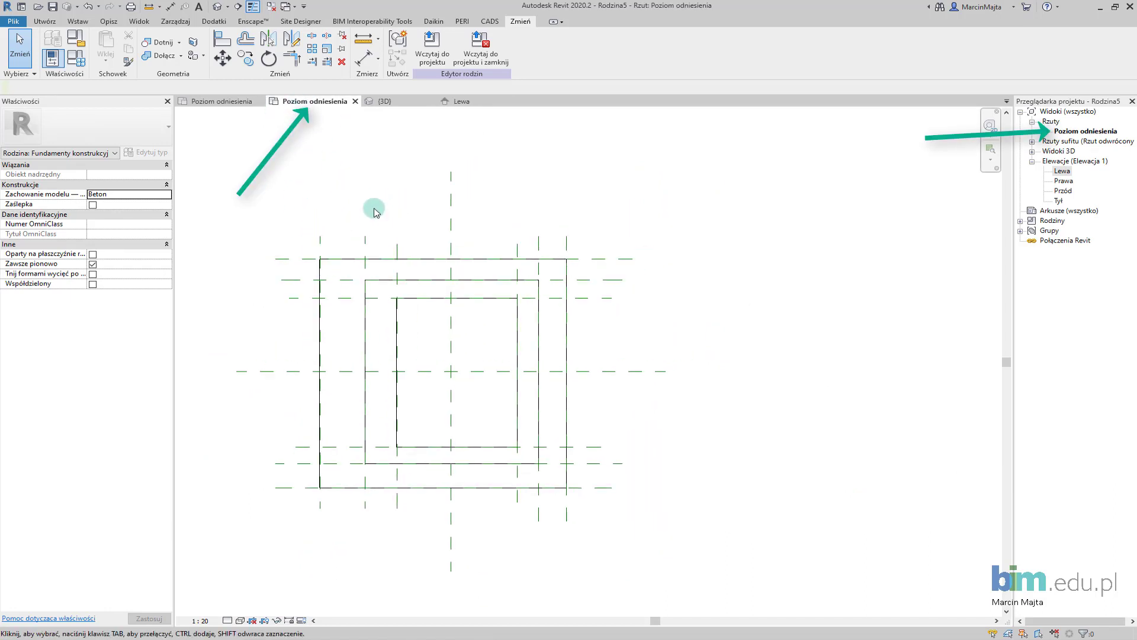
pyautogui.press('d')
pyautogui.press('i')
pyautogui.click(320, 242)
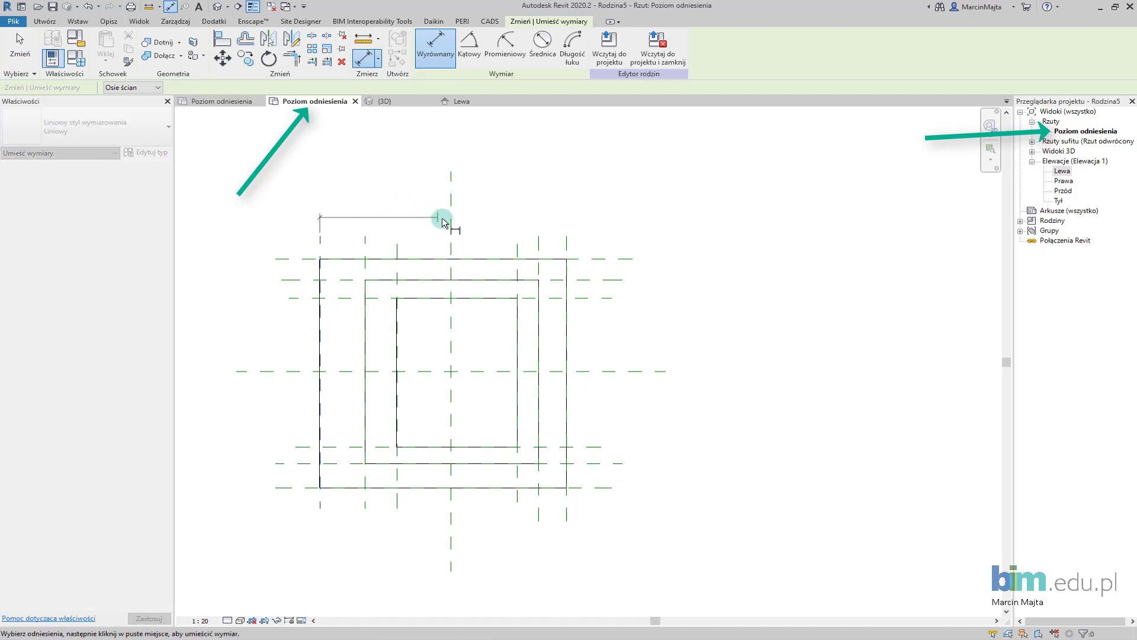
pyautogui.click(451, 222)
pyautogui.click(567, 236)
pyautogui.moveTo(542, 107); pyautogui.dragTo(542, 211, button='middle')
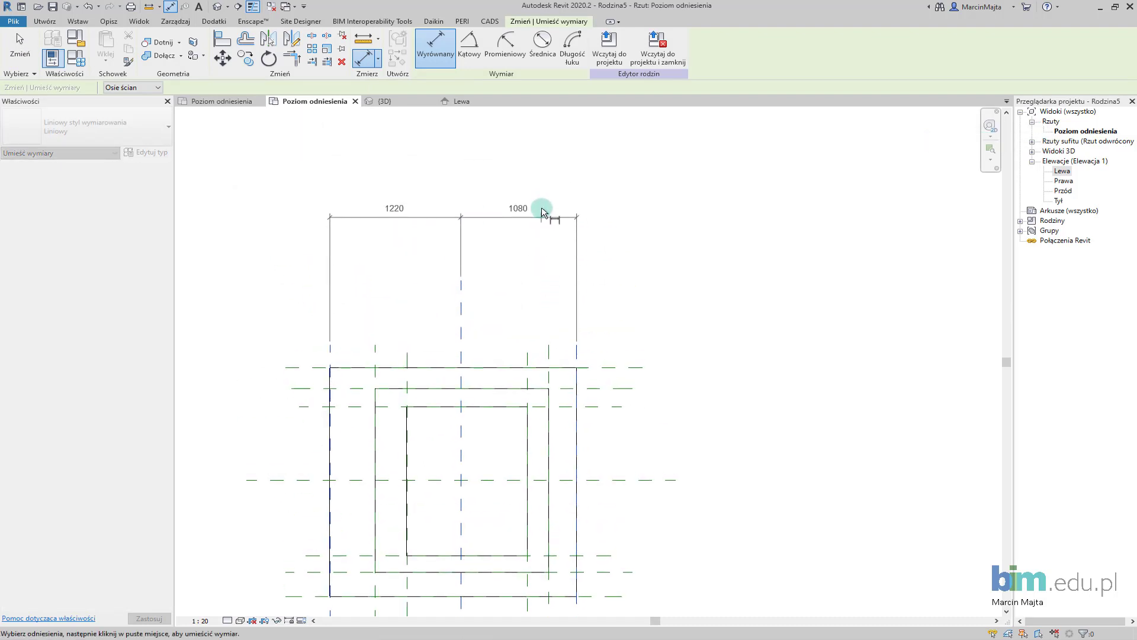
pyautogui.click(541, 194)
# - Add 800/820 middle-step and top-step dimension strings, setting the top one to EQ
pyautogui.click(375, 353)
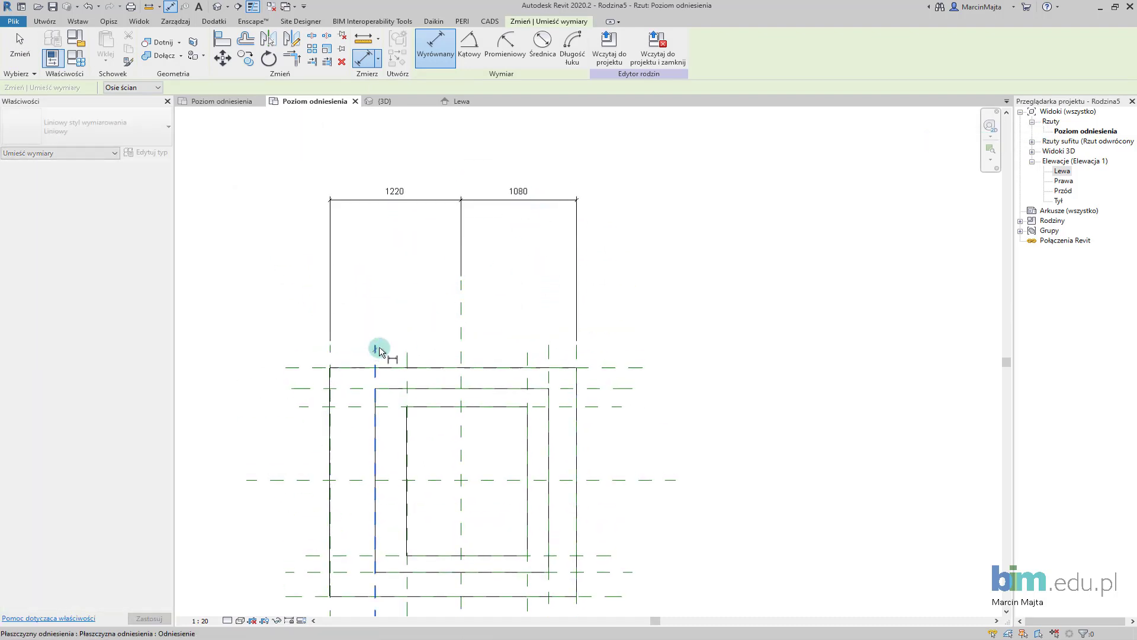
pyautogui.click(460, 353)
pyautogui.click(549, 353)
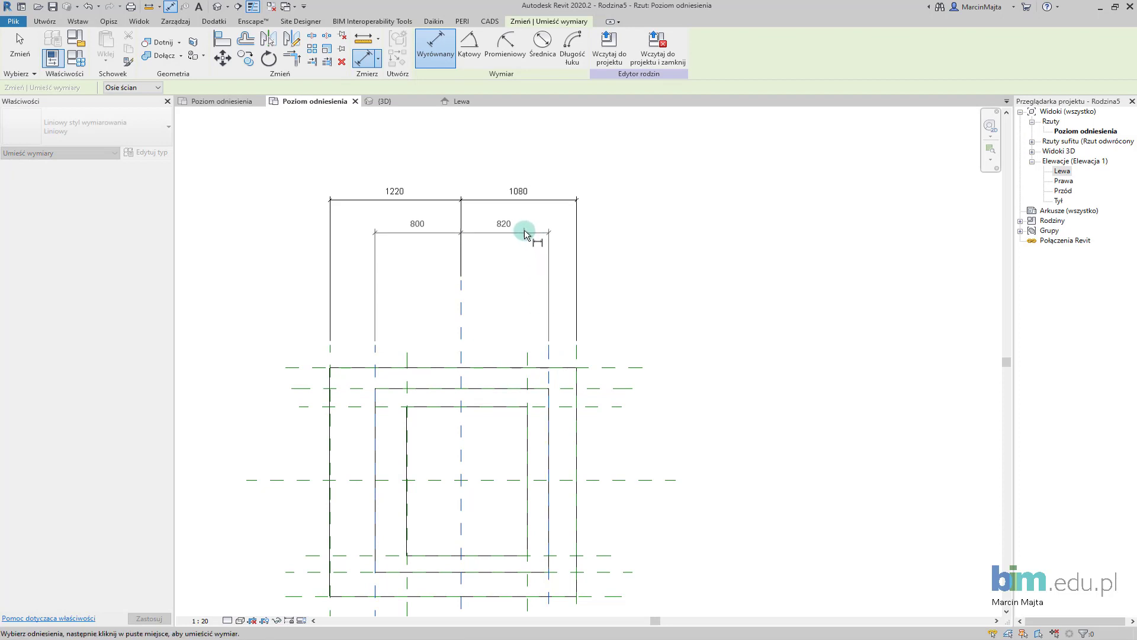
pyautogui.click(525, 232)
pyautogui.click(407, 365)
pyautogui.click(461, 355)
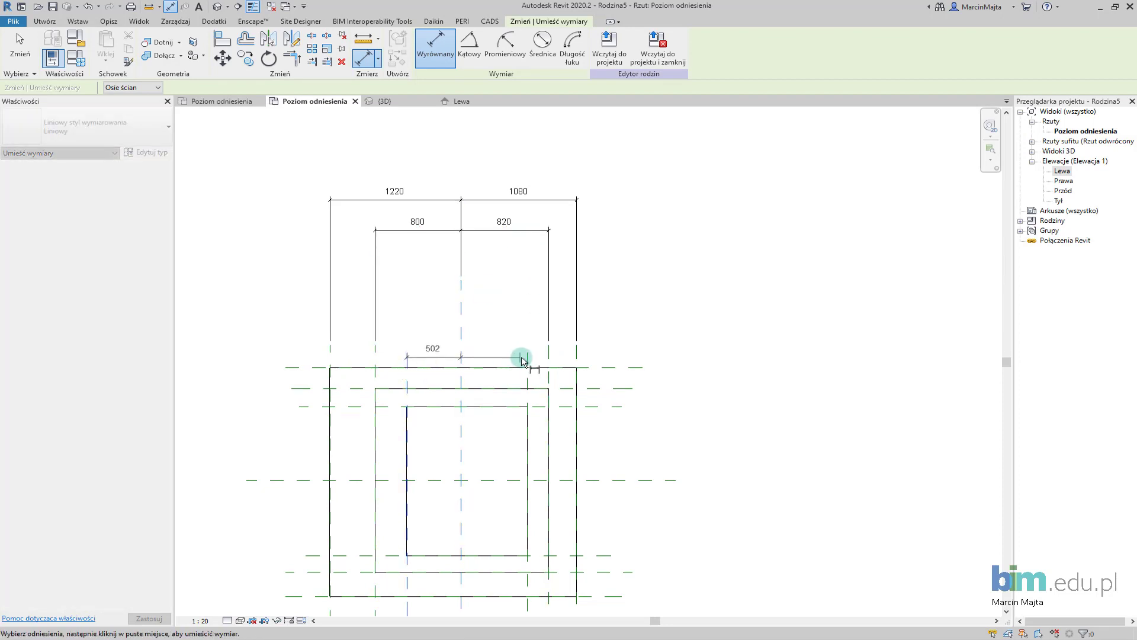
pyautogui.click(527, 359)
pyautogui.click(527, 255)
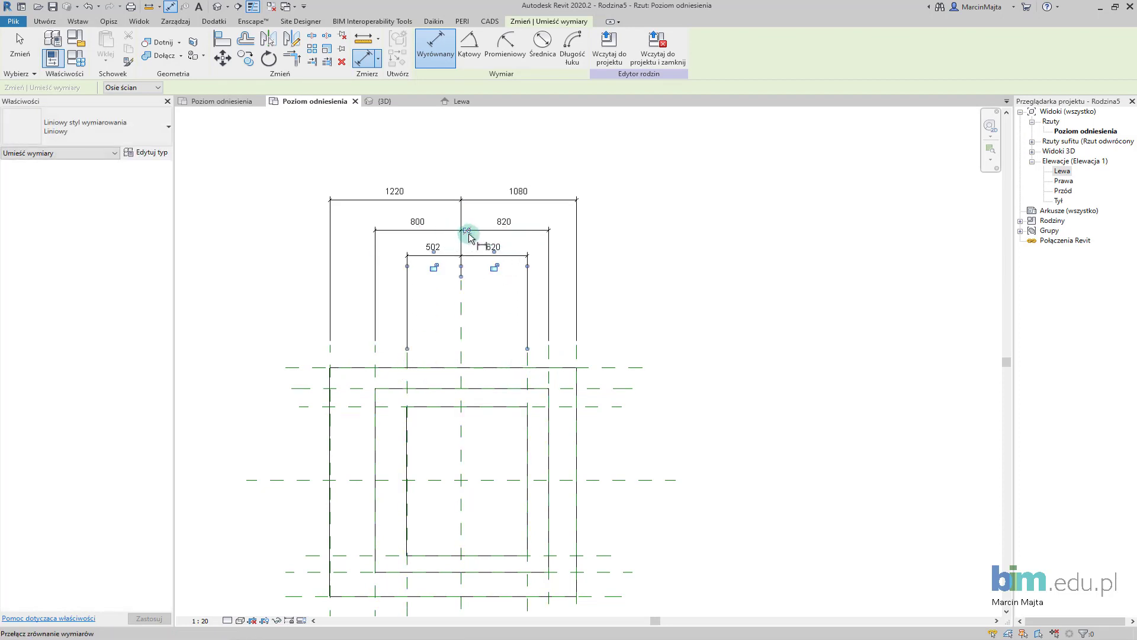
pyautogui.click(468, 232)
pyautogui.press('Escape')
pyautogui.press('Escape')
# - Set EQ on the 800/820 middle and 1220/1080 outer dimension strings
pyautogui.click(476, 230)
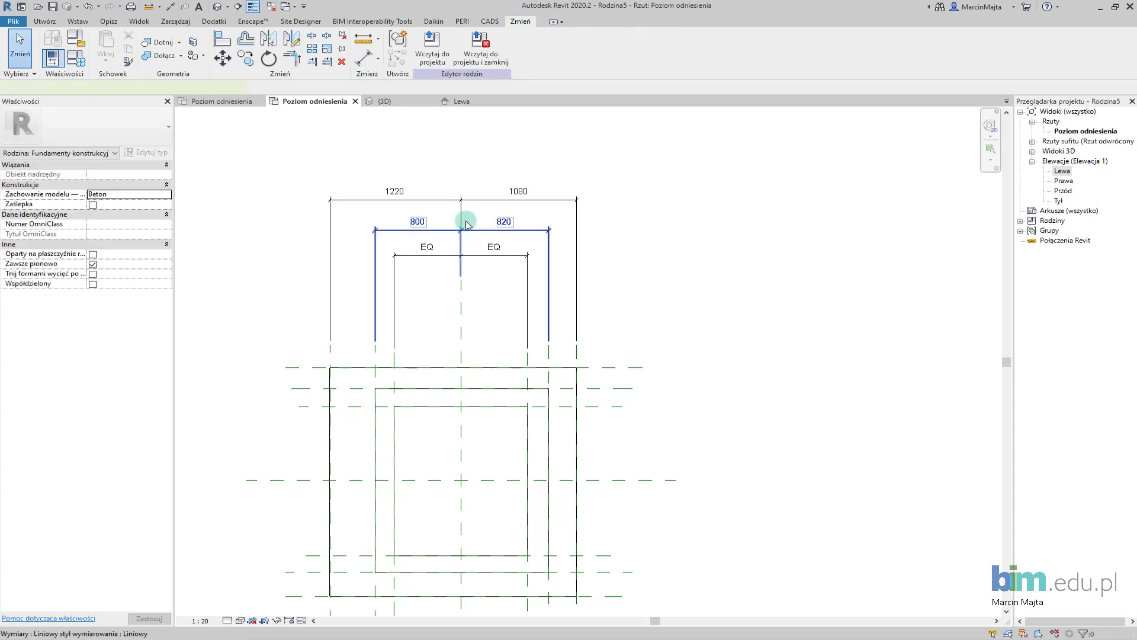
pyautogui.click(461, 204)
pyautogui.click(491, 207)
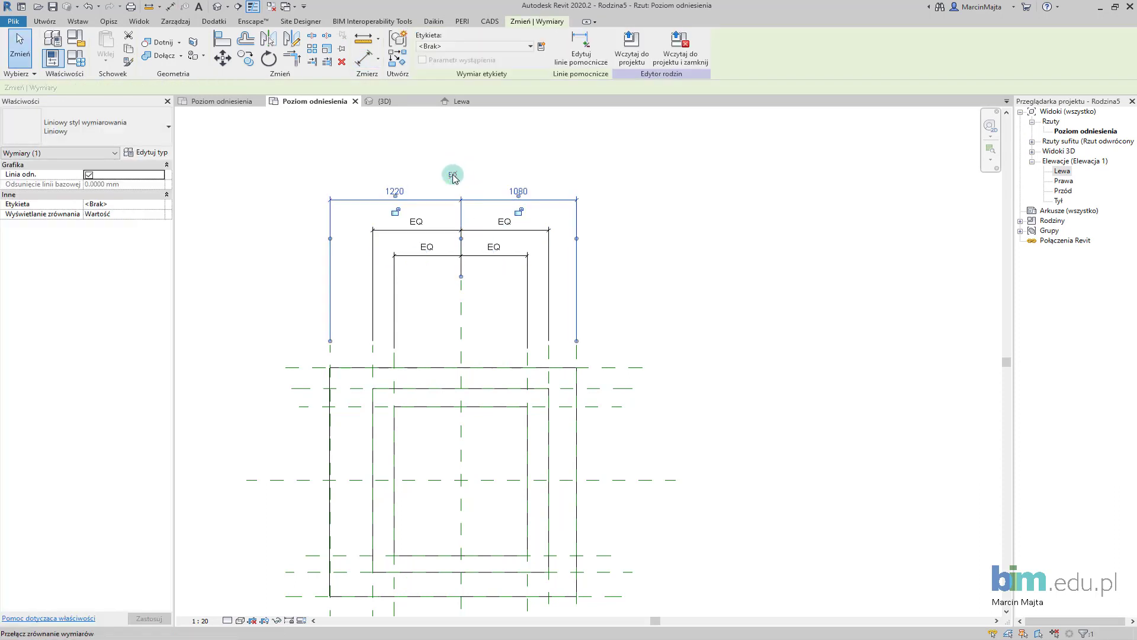
pyautogui.click(457, 173)
pyautogui.click(728, 389)
pyautogui.moveTo(728, 389)
pyautogui.mouseDown(button='middle')
pyautogui.moveTo(668, 323)
pyautogui.moveTo(652, 323)
pyautogui.mouseUp(button='middle')
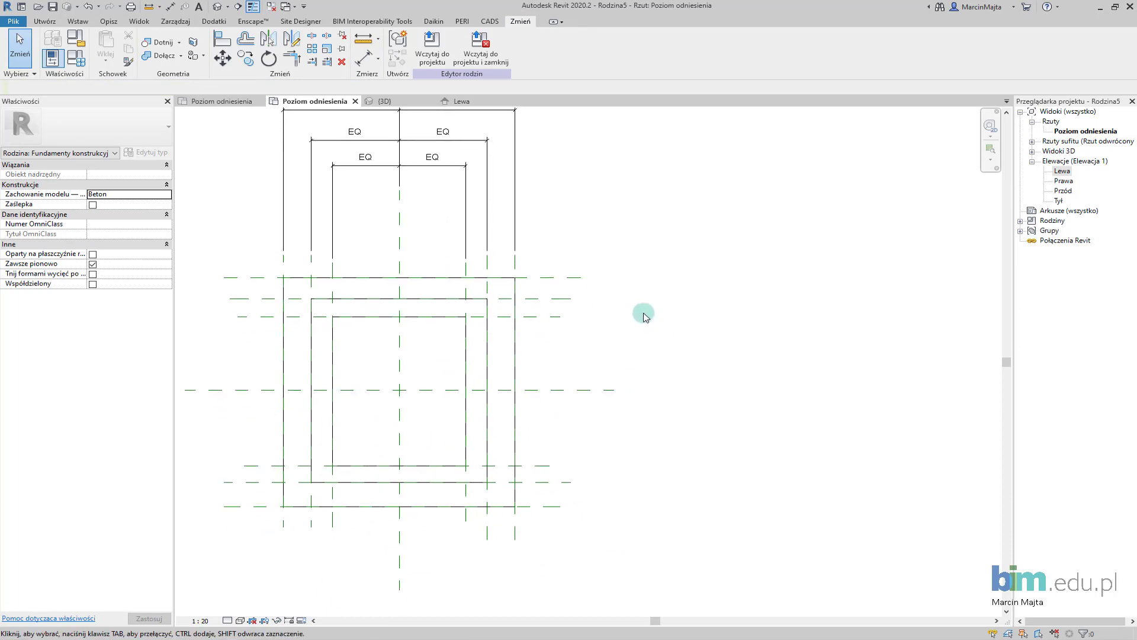
# - Place the outer 1126/1160 vertical dimension string right of the footing
pyautogui.press('d')
pyautogui.press('i')
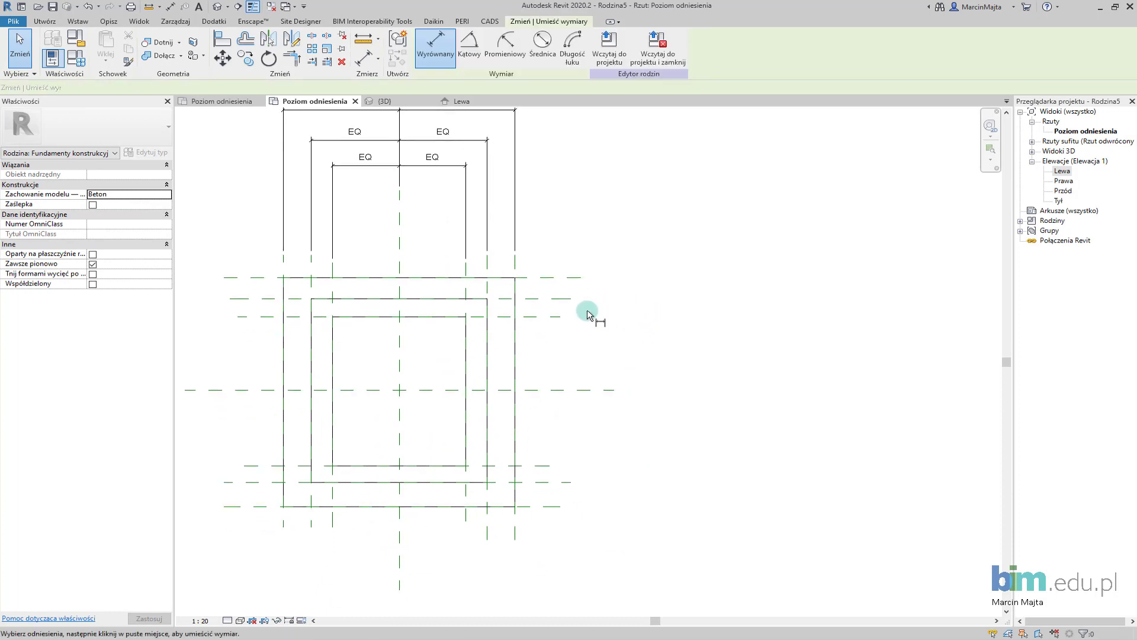
pyautogui.click(568, 278)
pyautogui.click(547, 391)
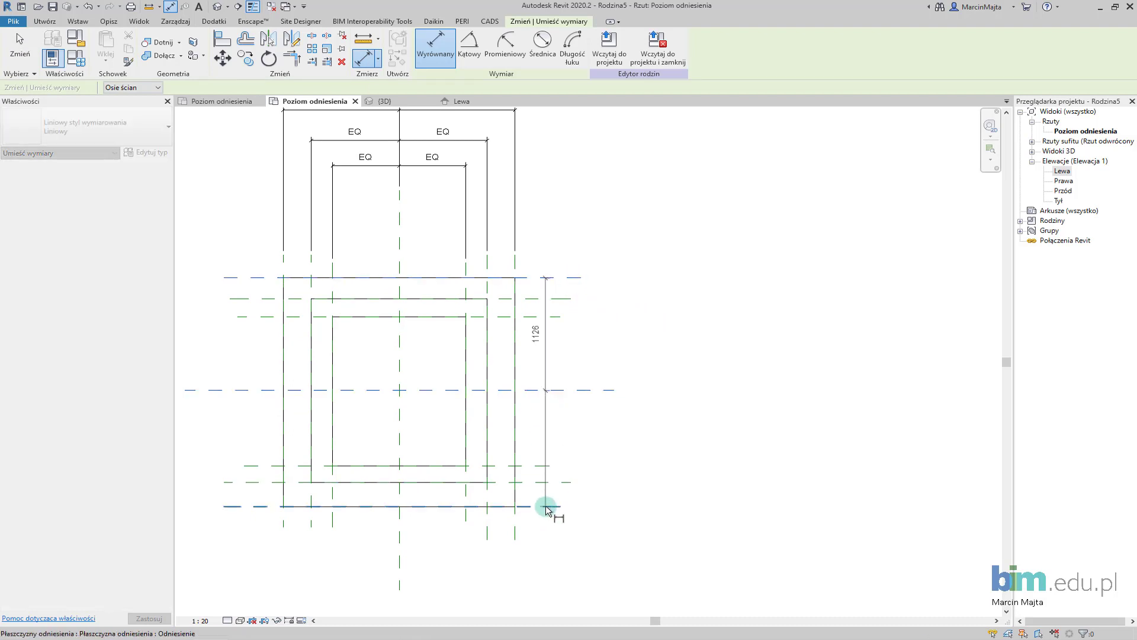
pyautogui.click(547, 507)
pyautogui.click(702, 495)
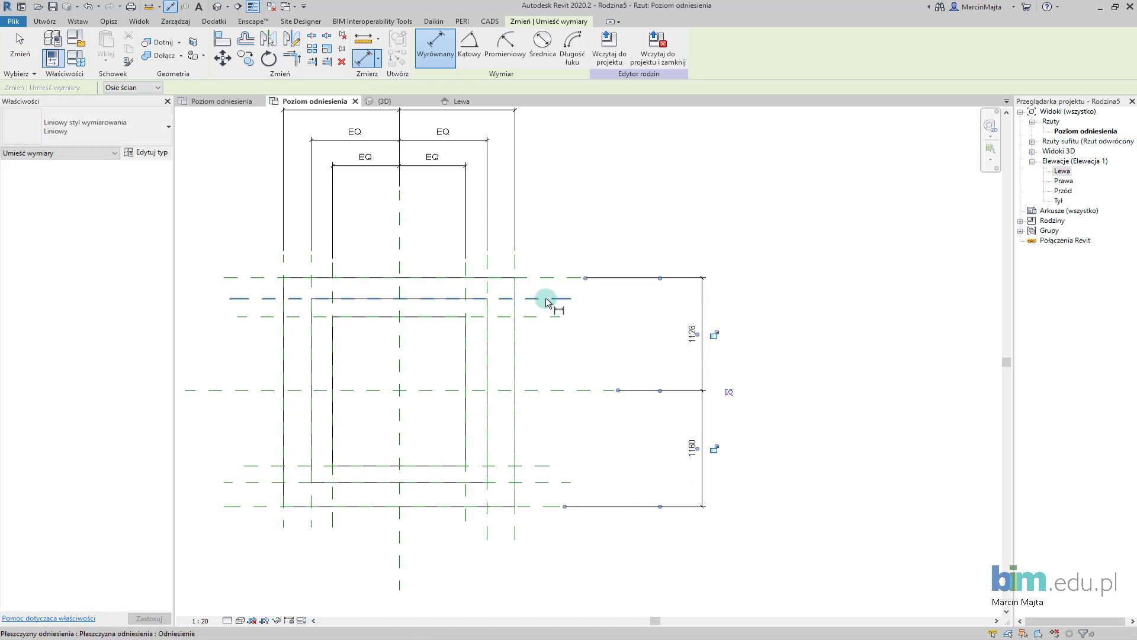
# - Add the 916/920 middle-step and 734/756 top-step vertical dimension strings
pyautogui.click(547, 299)
pyautogui.click(541, 389)
pyautogui.click(541, 481)
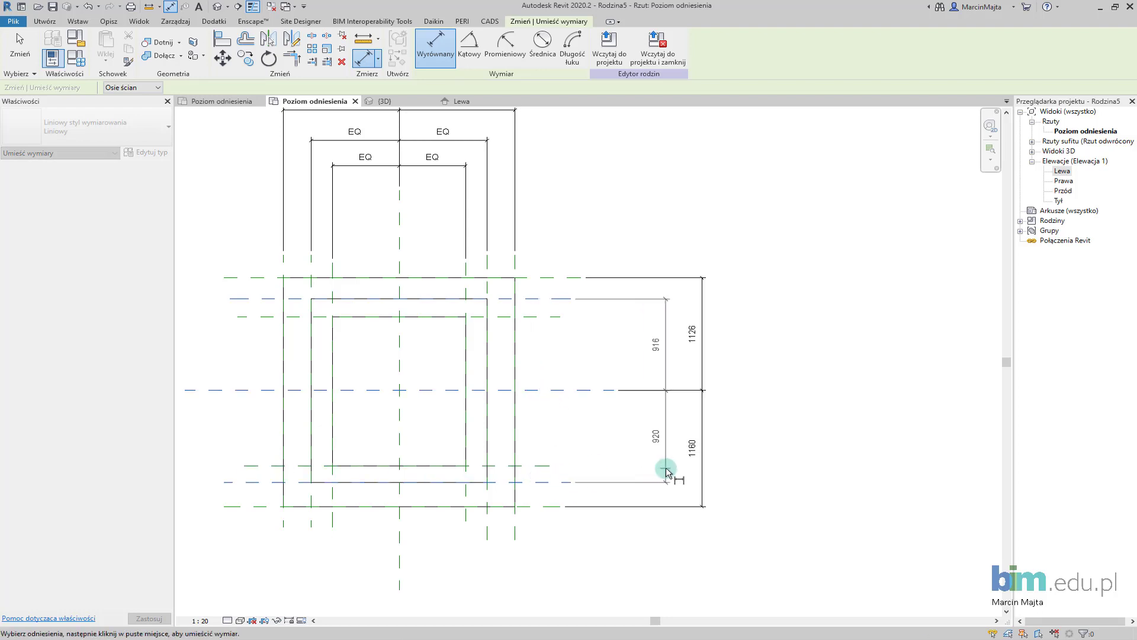
pyautogui.click(667, 472)
pyautogui.click(537, 317)
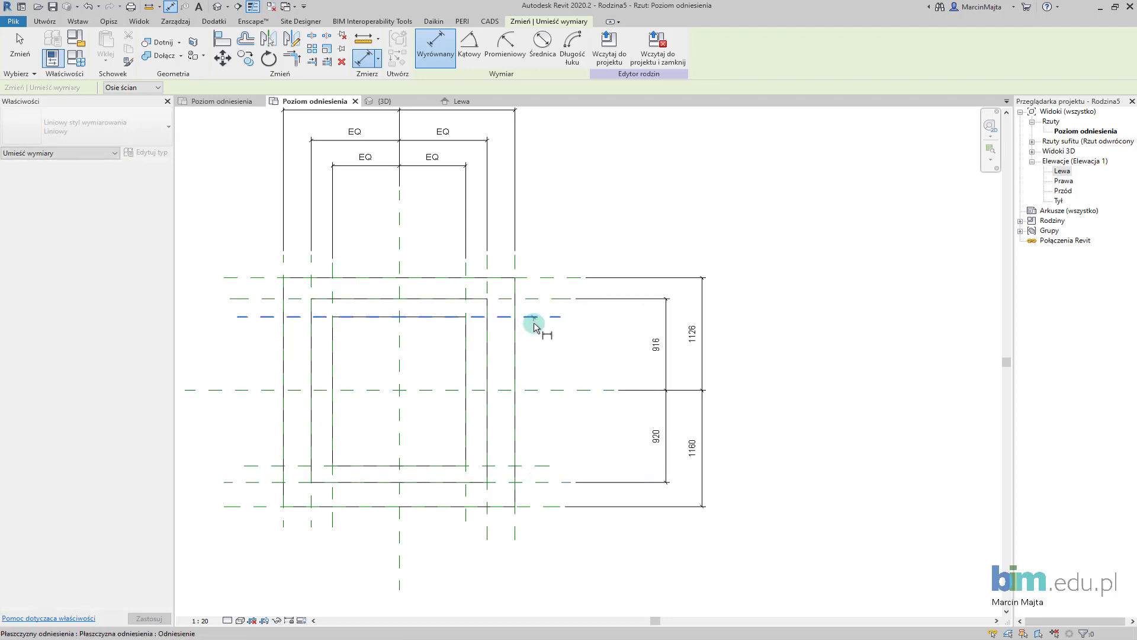
pyautogui.click(536, 391)
pyautogui.click(536, 466)
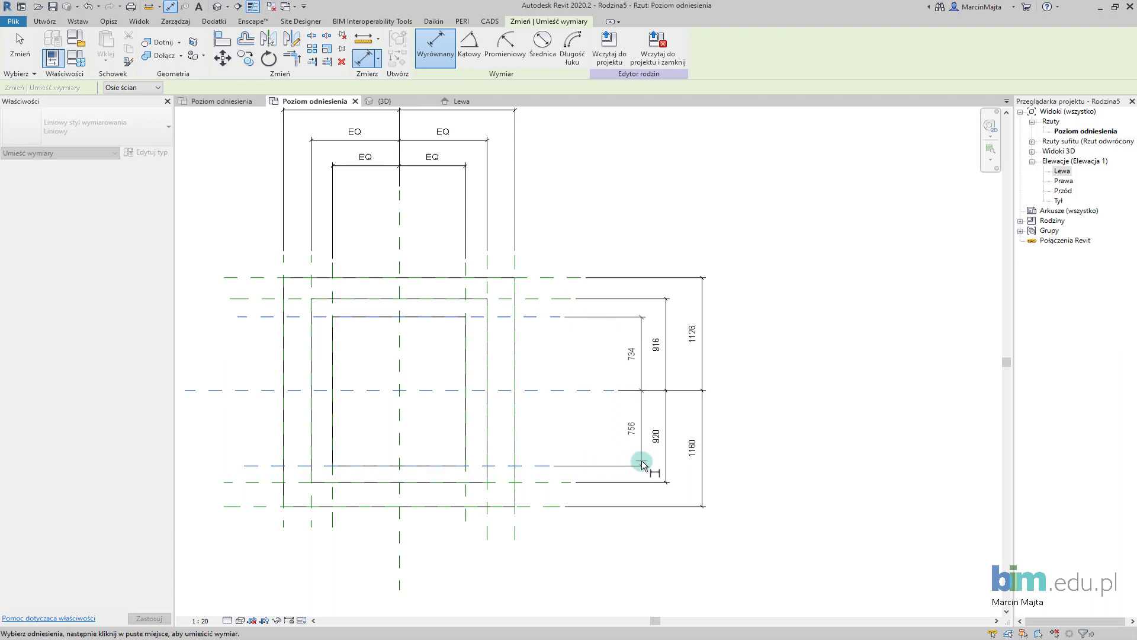
pyautogui.click(633, 453)
pyautogui.press('Escape')
pyautogui.press('Escape')
# - Set EQ on the outer, middle and 734/756 vertical dimension strings
pyautogui.click(695, 371)
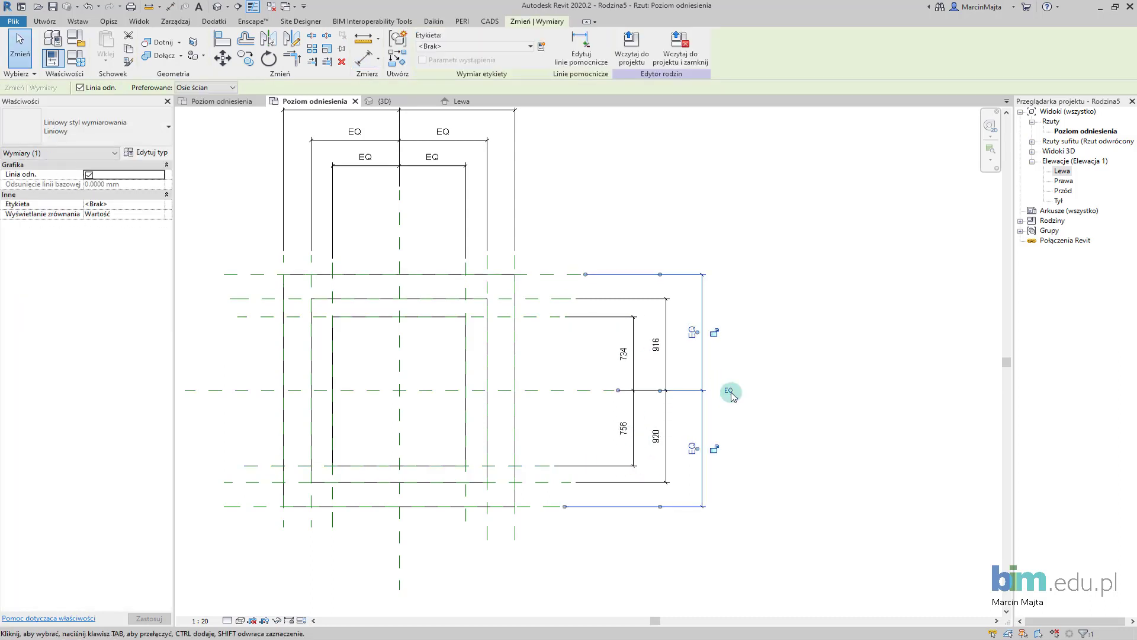
pyautogui.click(665, 373)
pyautogui.click(692, 391)
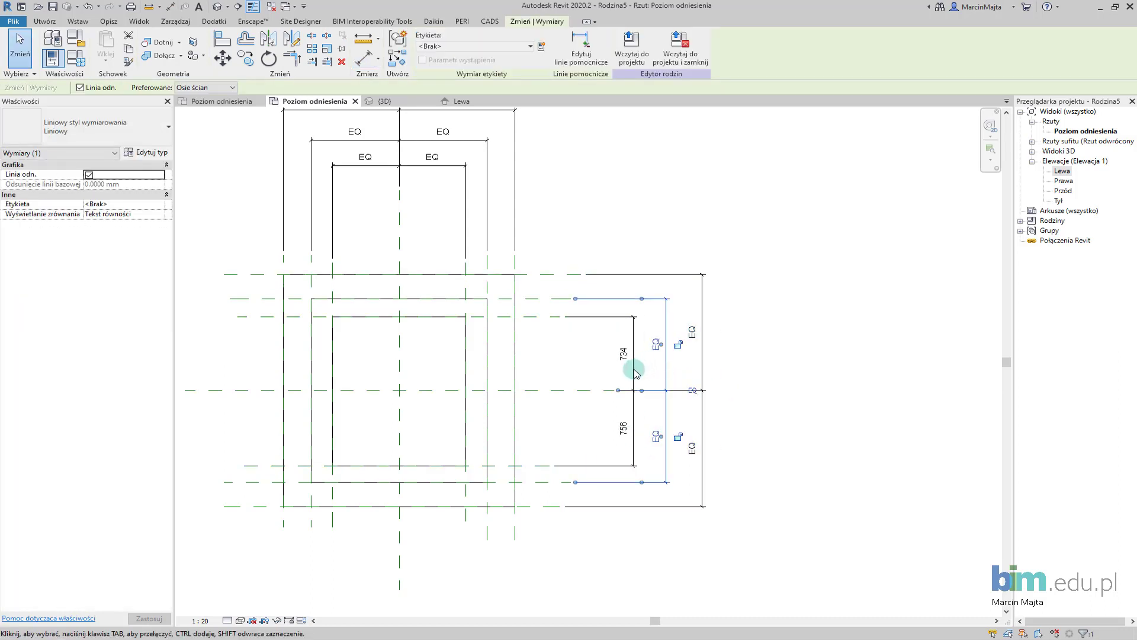
pyautogui.click(637, 375)
pyautogui.click(659, 391)
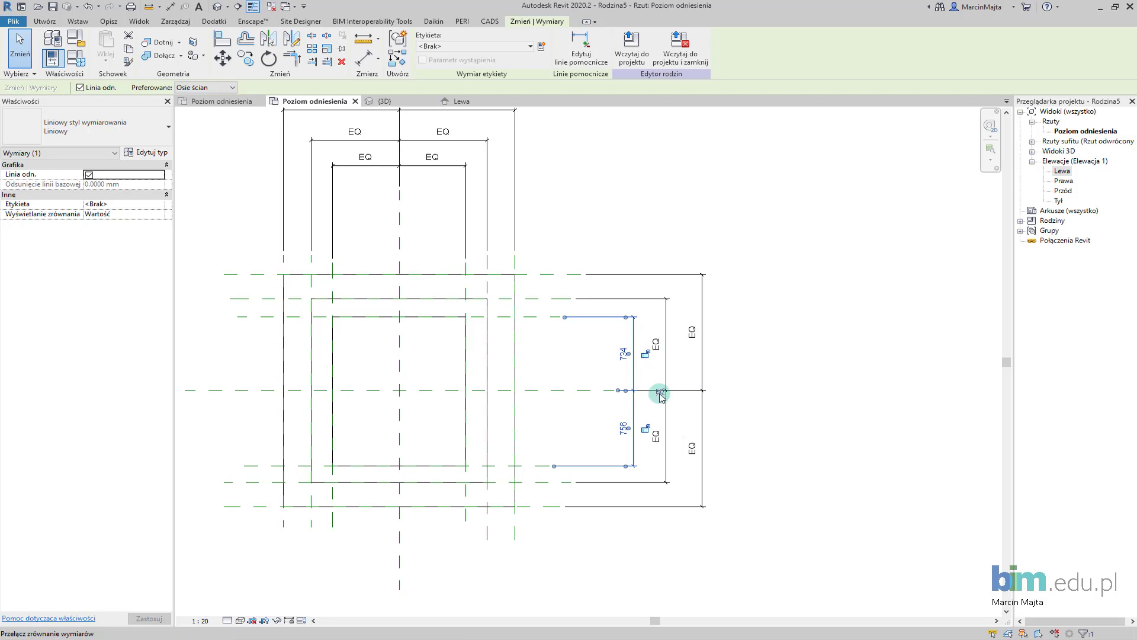
pyautogui.click(550, 371)
pyautogui.moveTo(584, 368); pyautogui.dragTo(610, 412, button='middle')
pyautogui.scroll(-2, 592, 381)
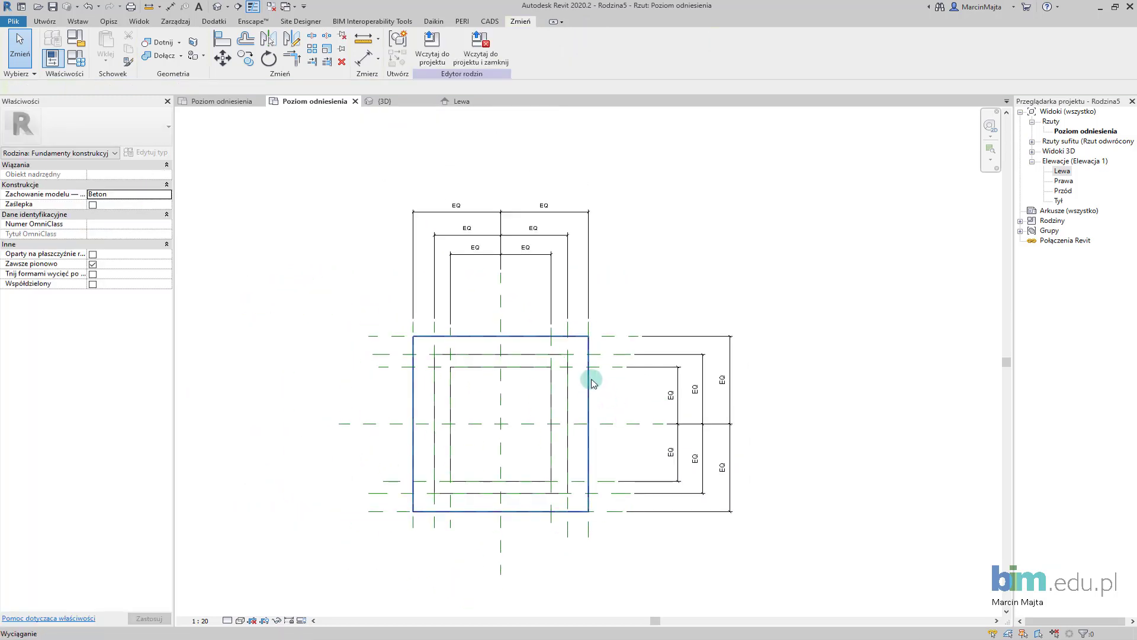
# - Dimension the outer, middle and inner plane pairs across the footing: 2160, 1640 and 1240
pyautogui.press('d')
pyautogui.press('i')
pyautogui.click(413, 330)
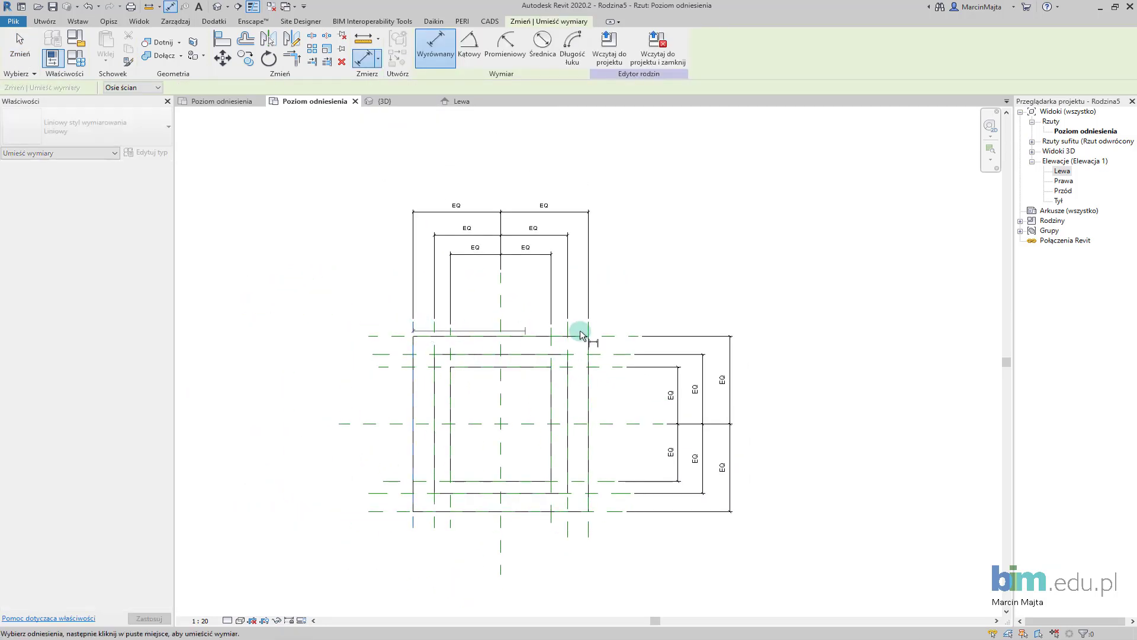
pyautogui.click(580, 284)
pyautogui.click(588, 165)
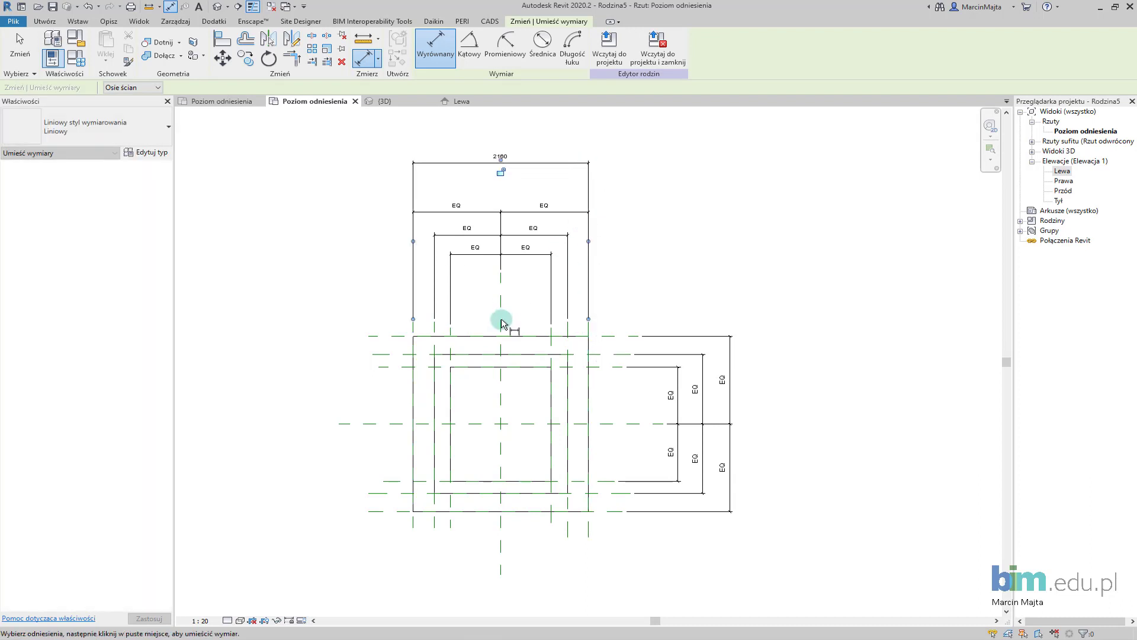
pyautogui.scroll(2, 441, 347)
pyautogui.click(432, 351)
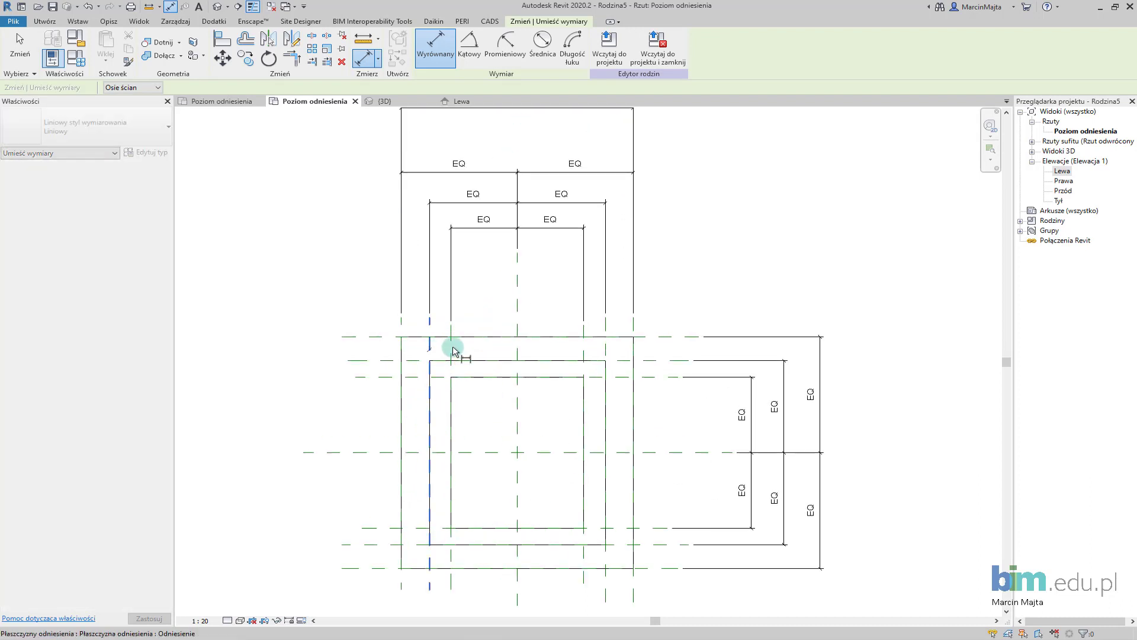
pyautogui.click(604, 350)
pyautogui.moveTo(555, 354); pyautogui.dragTo(539, 467, button='middle')
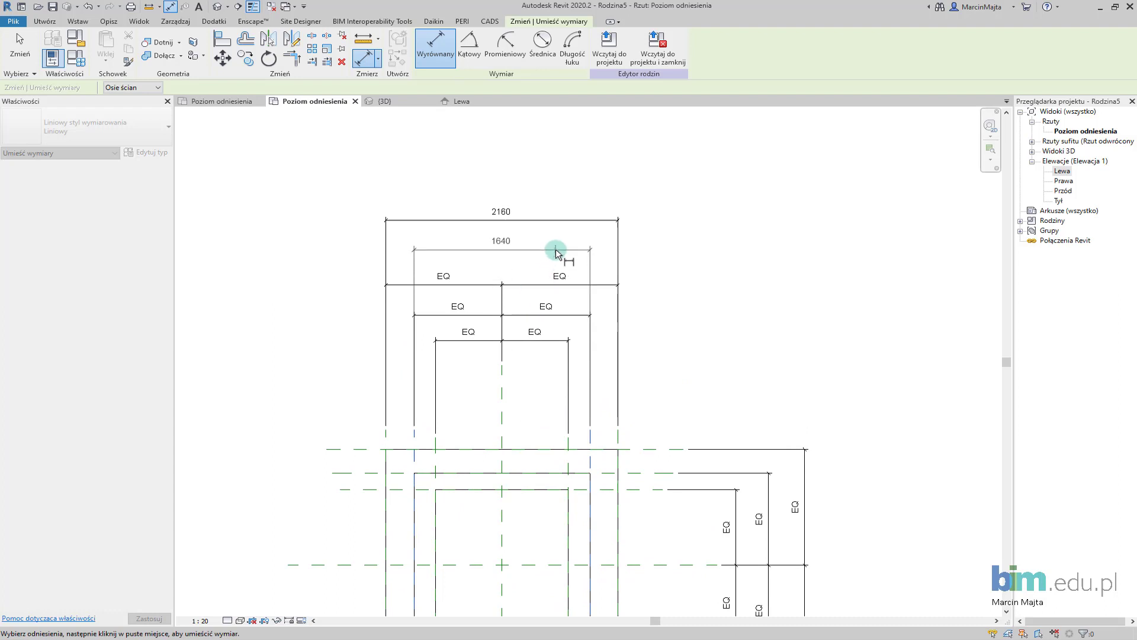
pyautogui.click(561, 244)
pyautogui.click(440, 442)
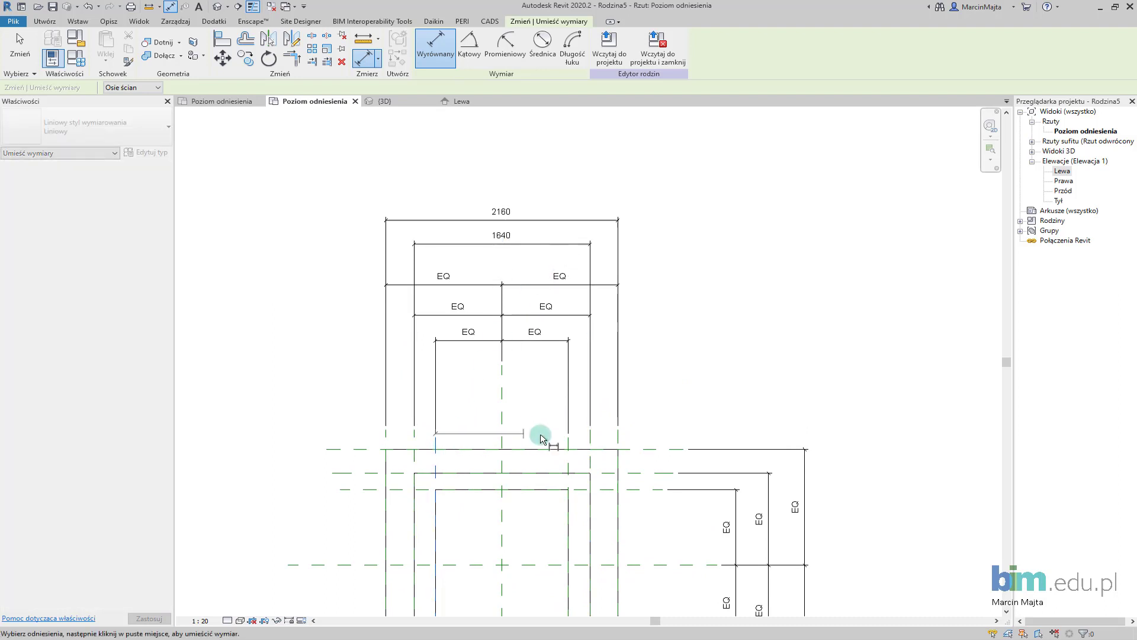
pyautogui.click(570, 439)
pyautogui.click(539, 265)
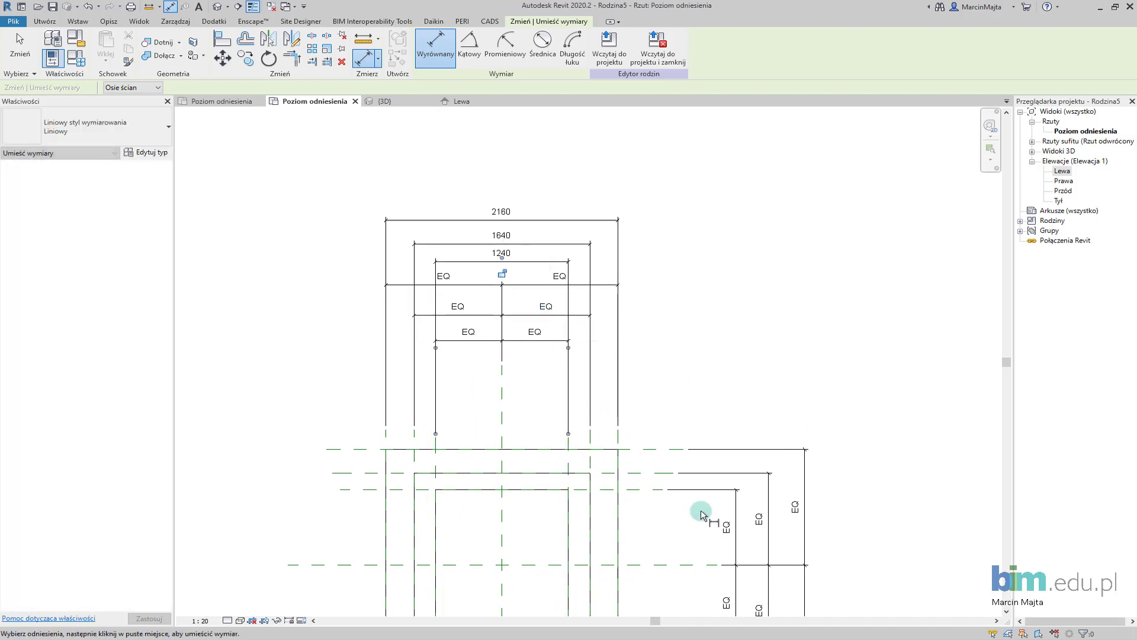
# - Dimension the outer, middle and inner plane pairs lengthwise: 2320, 1840 and 1512
pyautogui.moveTo(702, 513); pyautogui.dragTo(591, 424, button='middle')
pyautogui.click(554, 361)
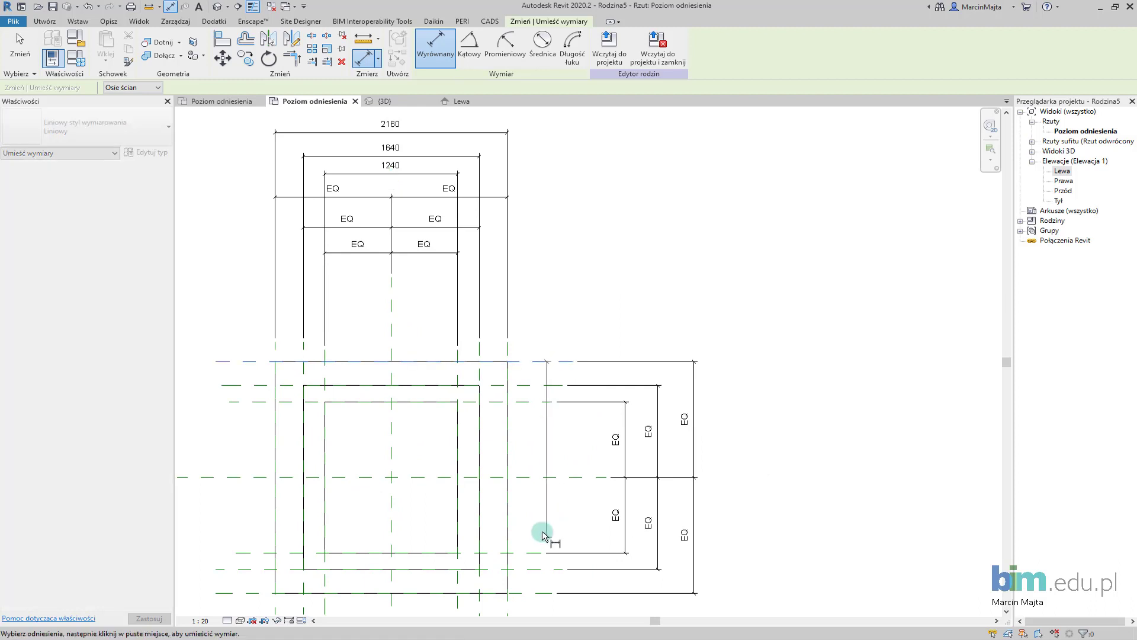
pyautogui.moveTo(539, 582); pyautogui.dragTo(545, 521, button='middle')
pyautogui.click(541, 532)
pyautogui.click(801, 529)
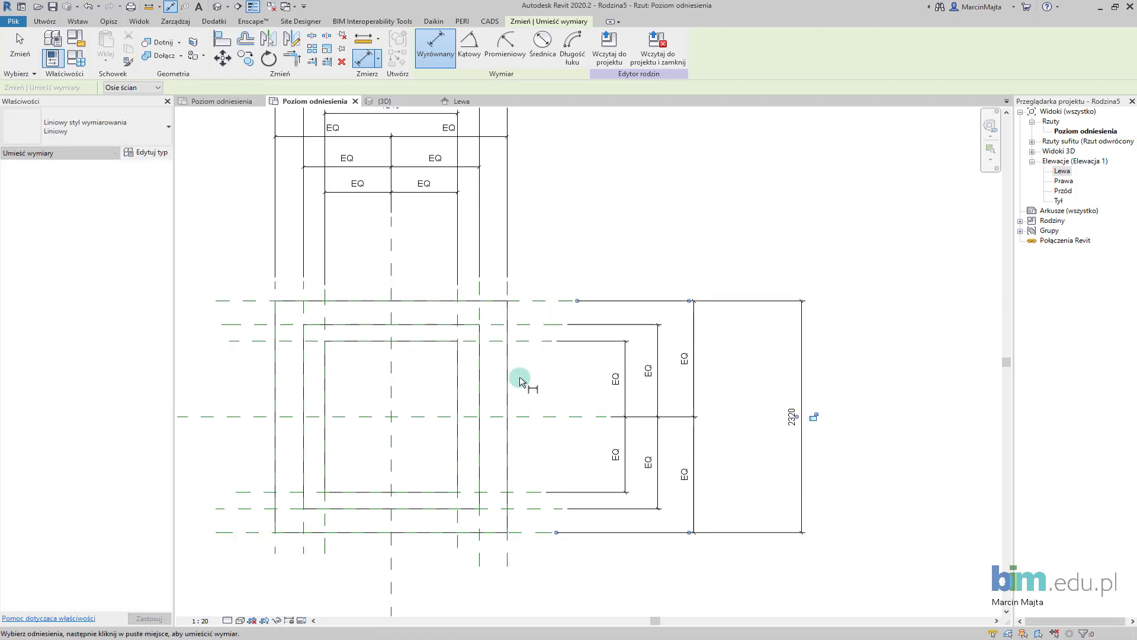
pyautogui.click(534, 324)
pyautogui.click(546, 509)
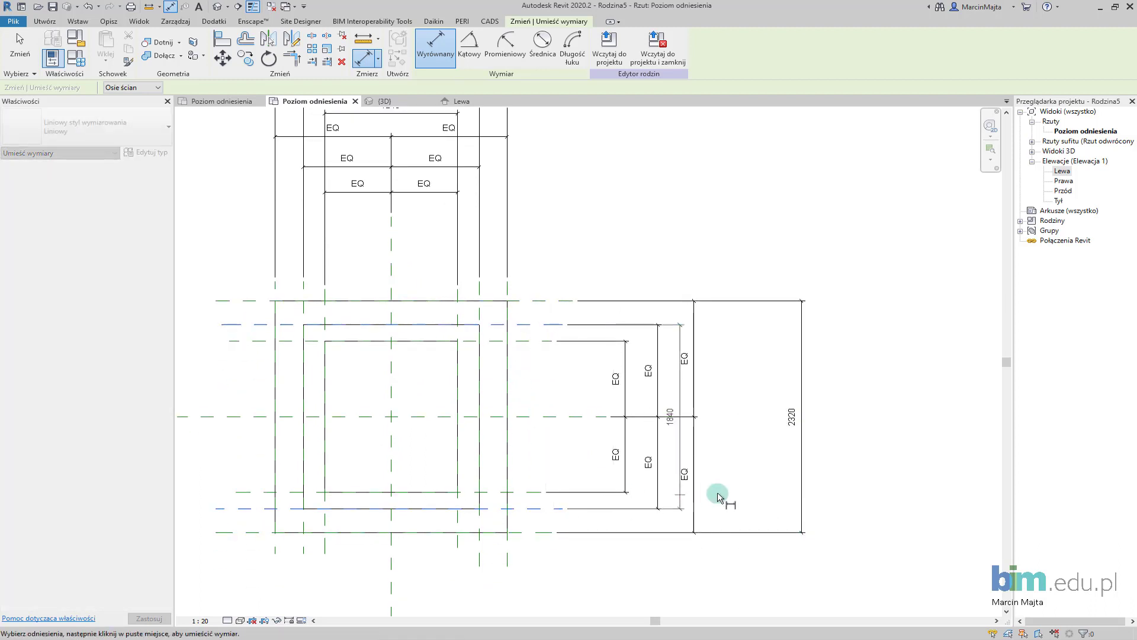
pyautogui.click(766, 489)
pyautogui.click(522, 341)
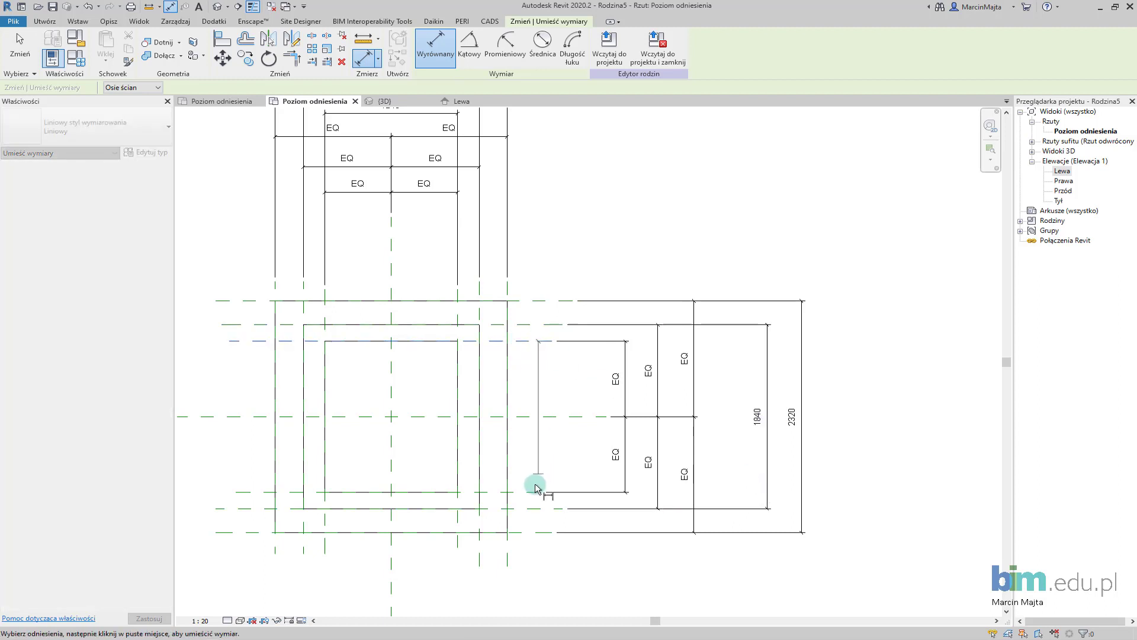
pyautogui.press('Escape')
pyautogui.click(532, 342)
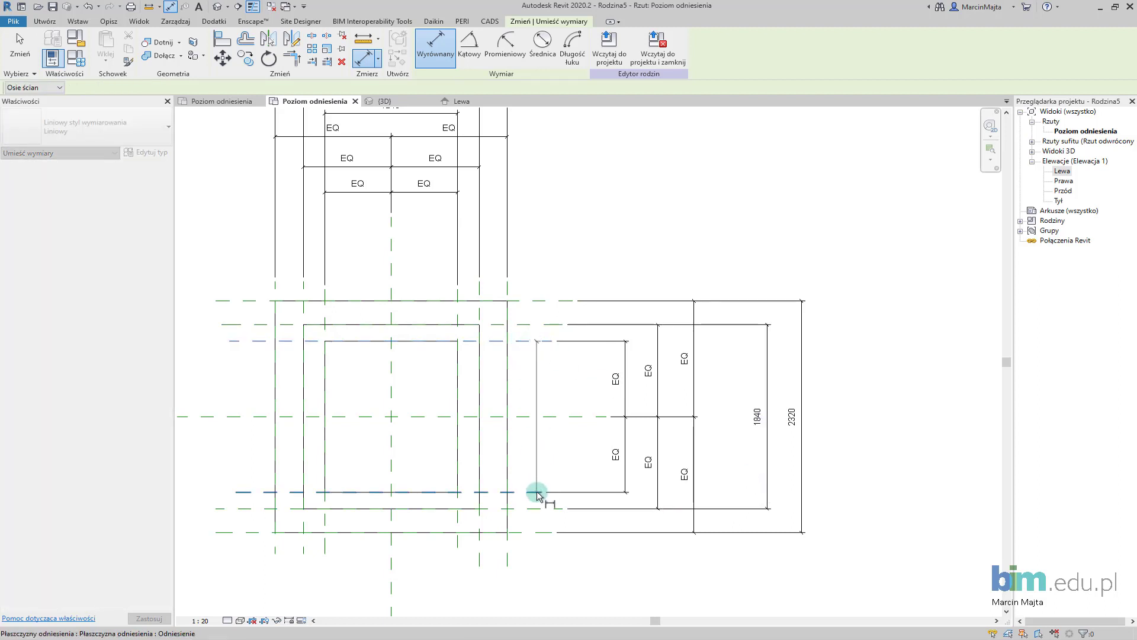
pyautogui.click(533, 492)
pyautogui.click(735, 483)
pyautogui.scroll(-2, 563, 496)
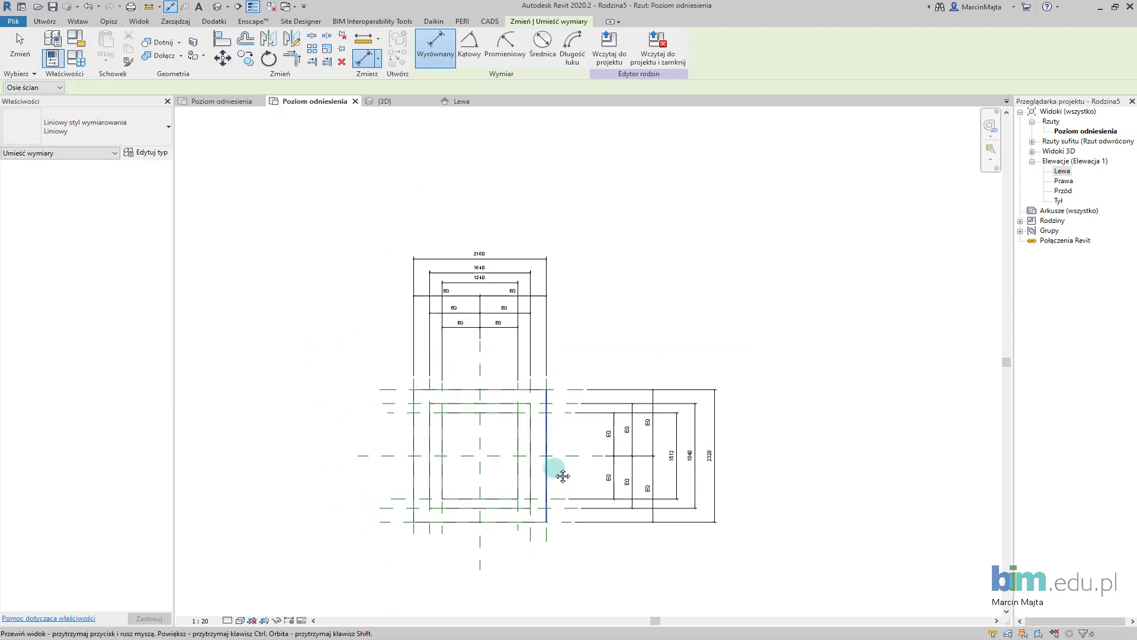
pyautogui.press('Escape')
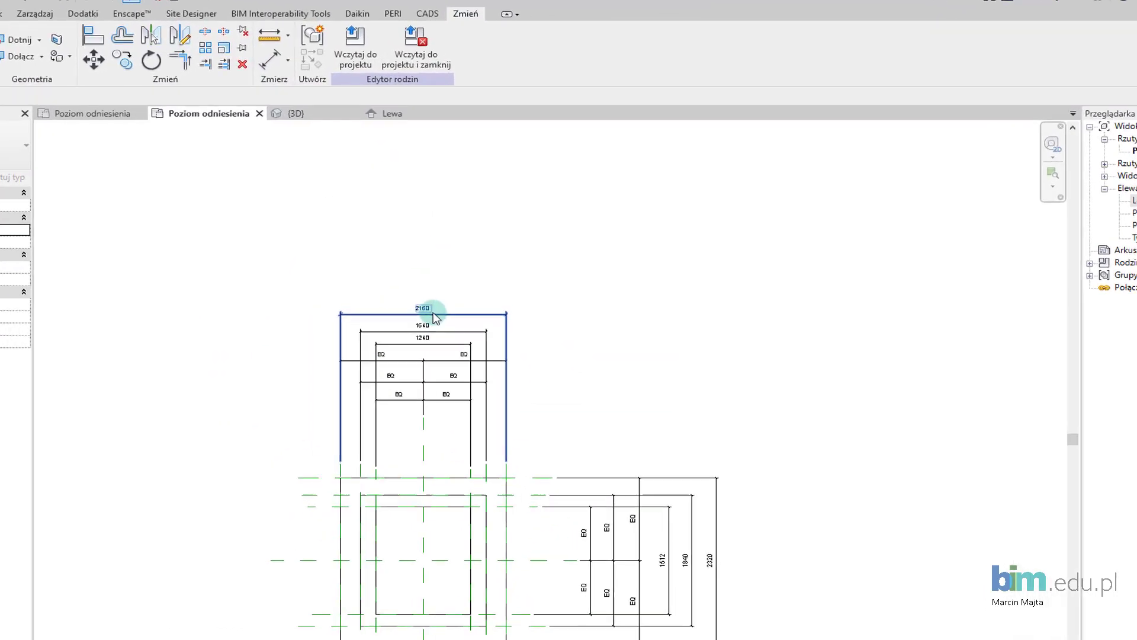
# - Label the 2160 and 1640 widths with type parameters S1_Szerokość and S2_Szerokość
pyautogui.click(487, 261)
pyautogui.click(454, 44)
pyautogui.write('S1_Szerokość')
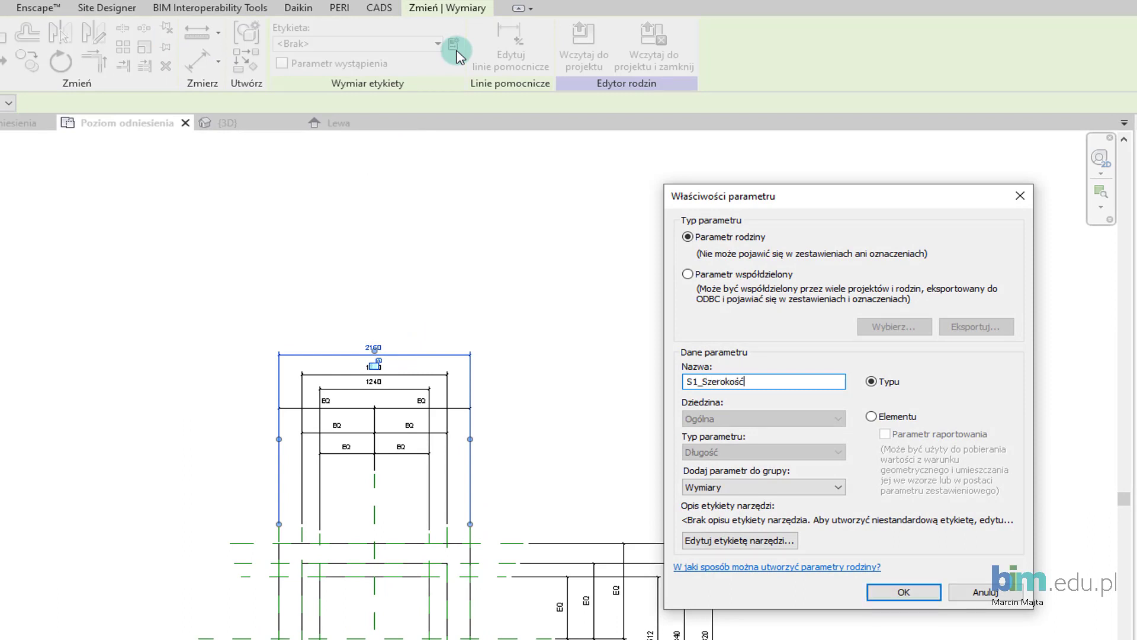
pyautogui.click(904, 592)
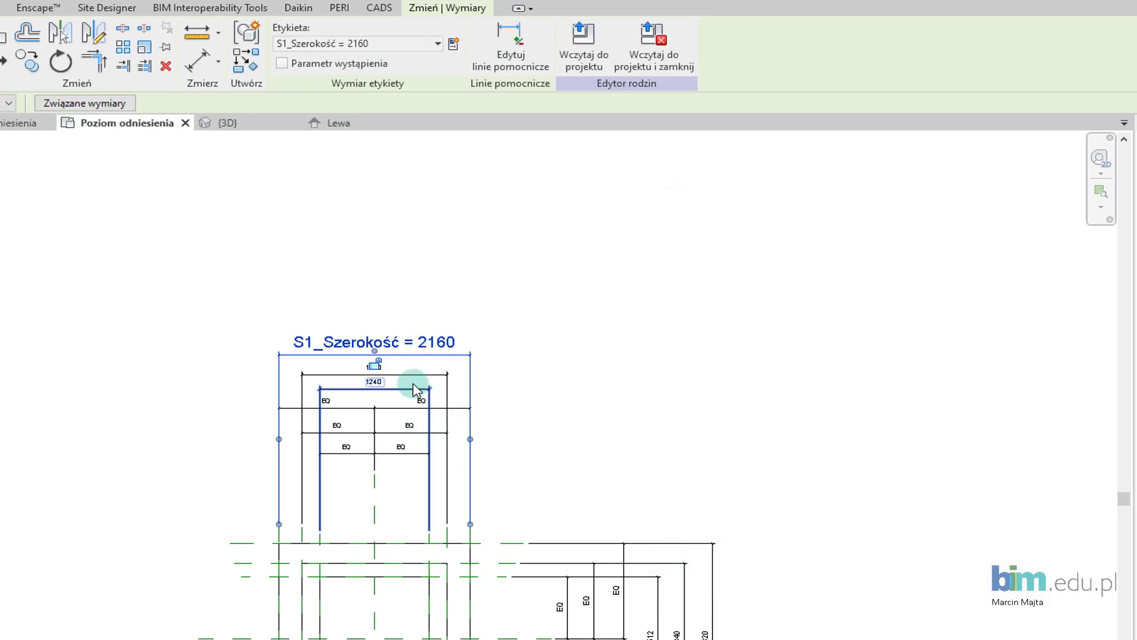
pyautogui.scroll(2, 416, 390)
pyautogui.click(457, 366)
pyautogui.click(454, 45)
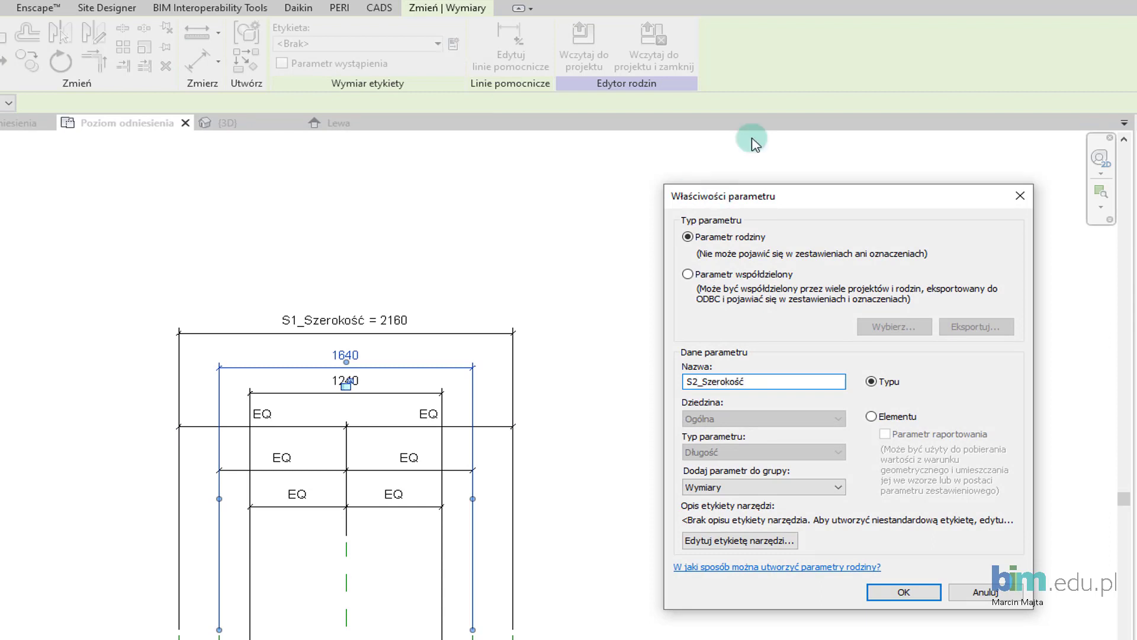
pyautogui.moveTo(747, 381); pyautogui.dragTo(669, 370)
pyautogui.hotkey('ctrl', 'c')
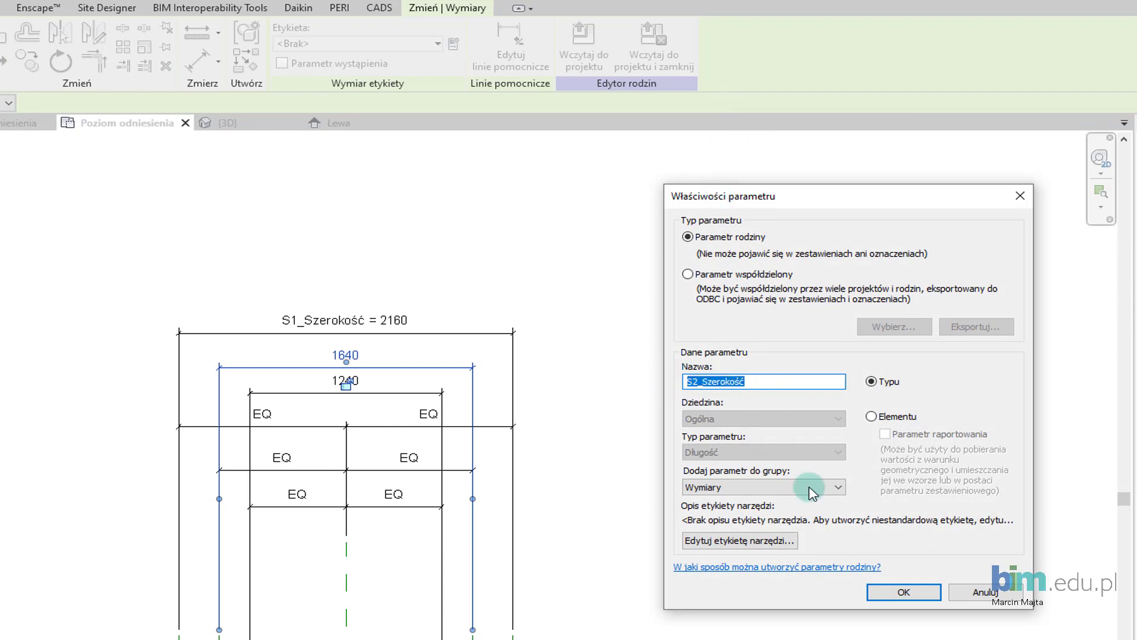
pyautogui.click(904, 592)
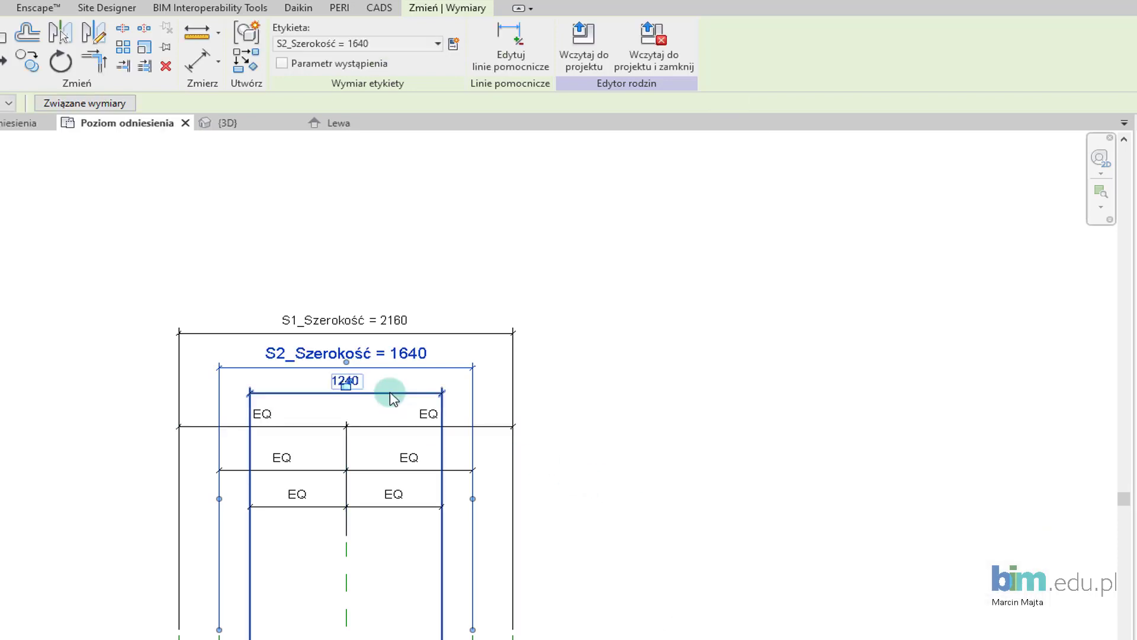
# - Label the 1240 width as type parameter S3_Szerokość, then select the 2320 length dimension
pyautogui.click(388, 393)
pyautogui.click(454, 44)
pyautogui.hotkey('ctrl', 'v')
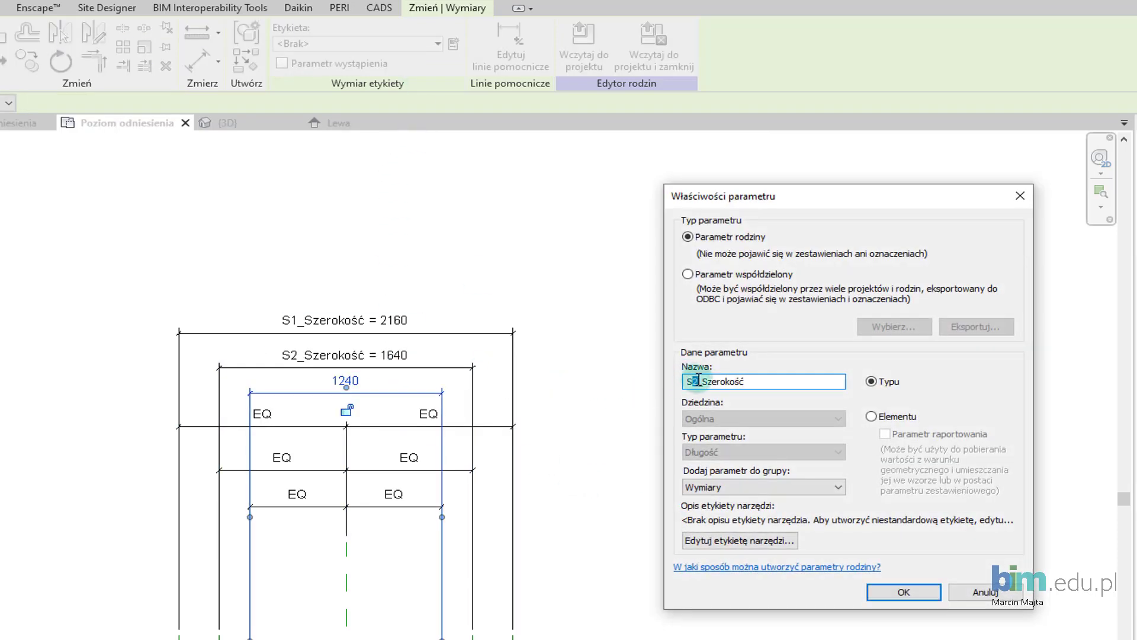
pyautogui.click(883, 592)
pyautogui.click(594, 460)
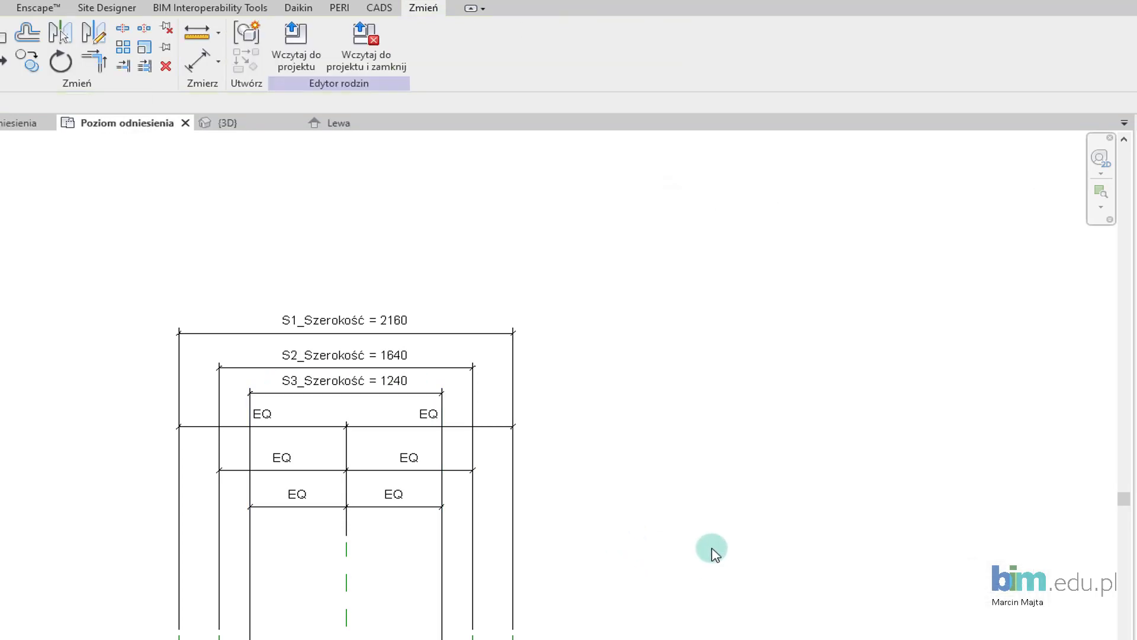
pyautogui.moveTo(794, 583); pyautogui.dragTo(736, 497, button='middle')
pyautogui.click(805, 506)
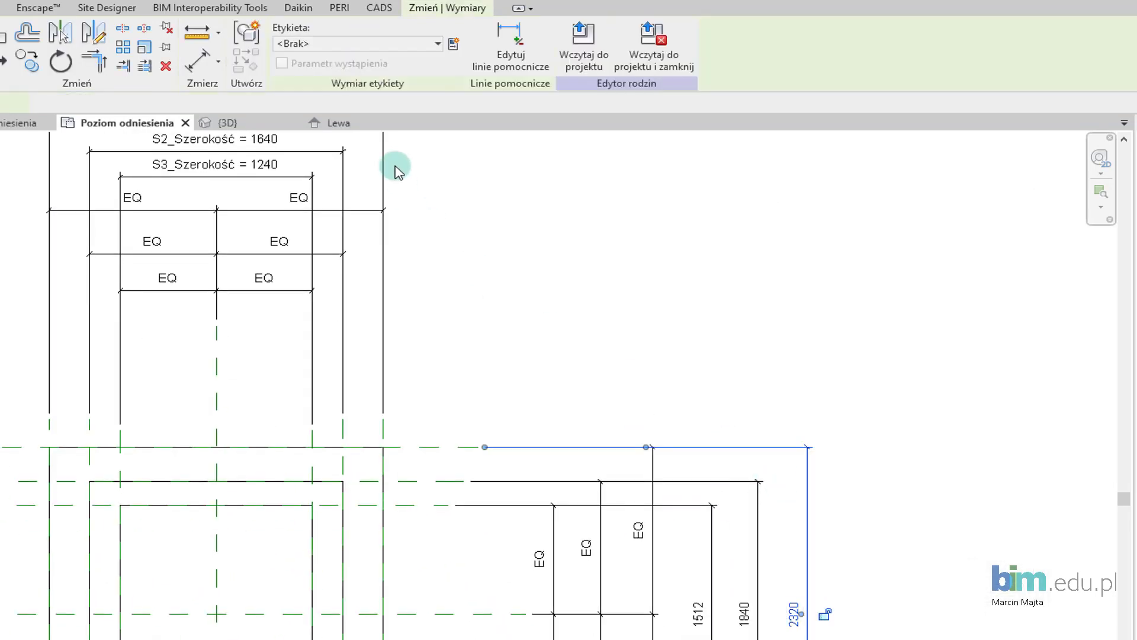
# - Label the 2320, 1840 and 1512 lengths as type parameters S1_Długość, S2_Długość and S3_Długość
pyautogui.click(453, 45)
pyautogui.write('S1_Długość')
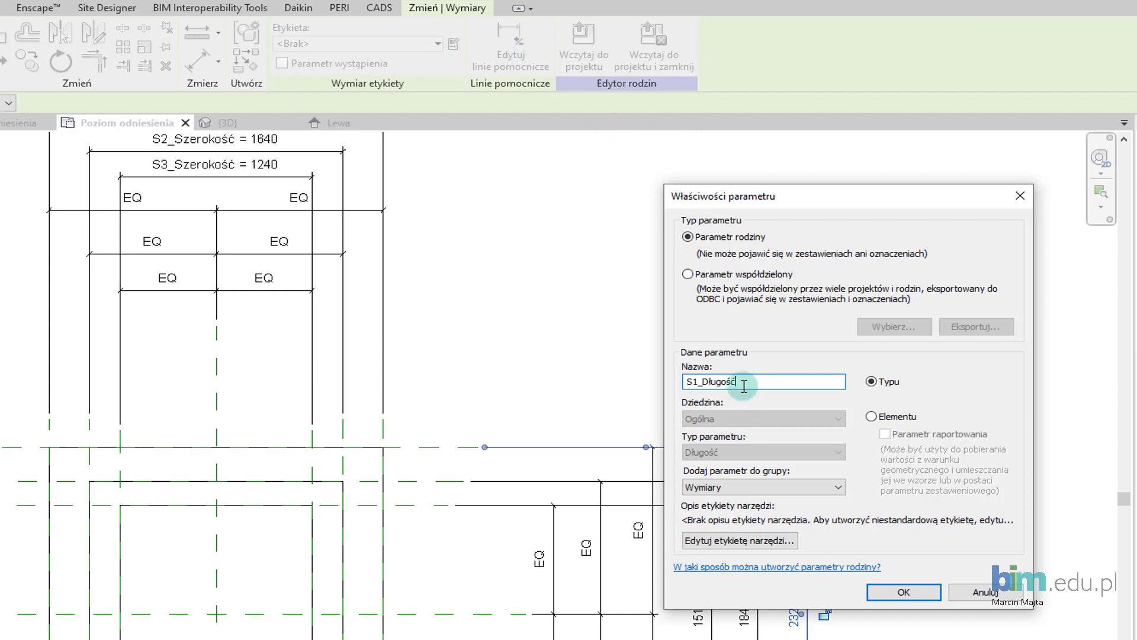
pyautogui.moveTo(741, 381); pyautogui.dragTo(656, 378)
pyautogui.hotkey('ctrl', 'c')
pyautogui.click(904, 592)
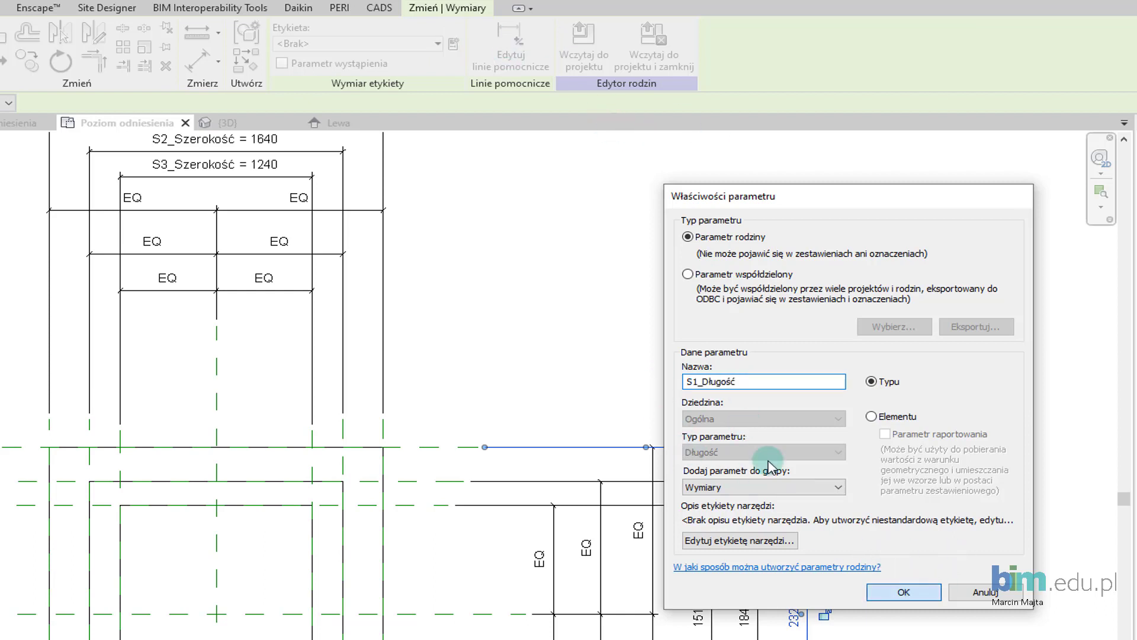
pyautogui.click(756, 545)
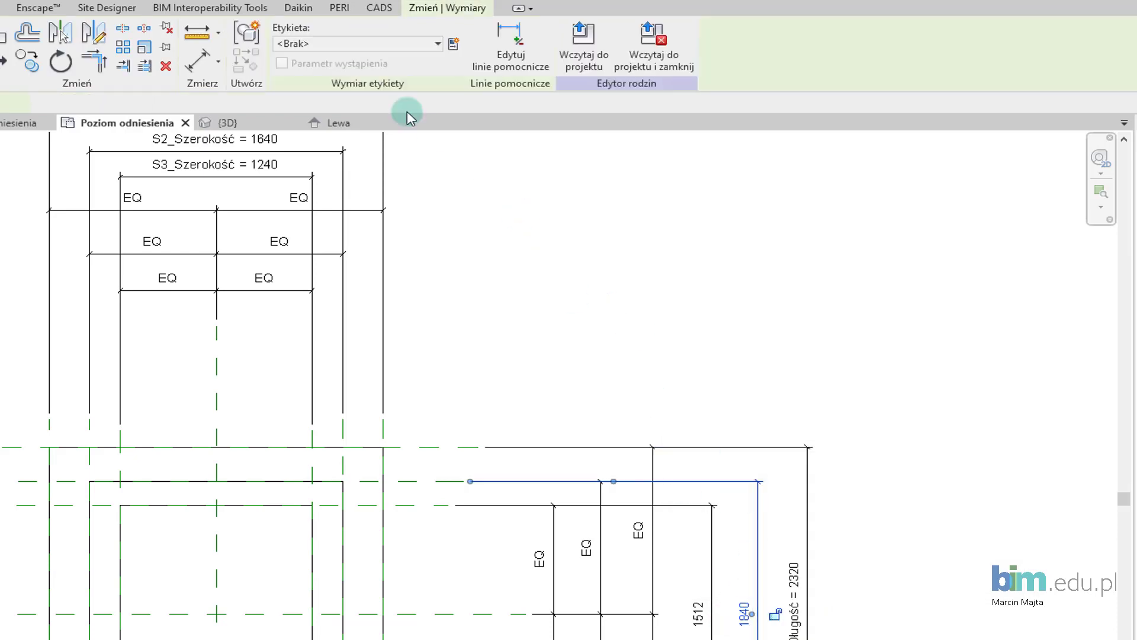
pyautogui.click(454, 43)
pyautogui.click(681, 382)
pyautogui.hotkey('ctrl', 'v')
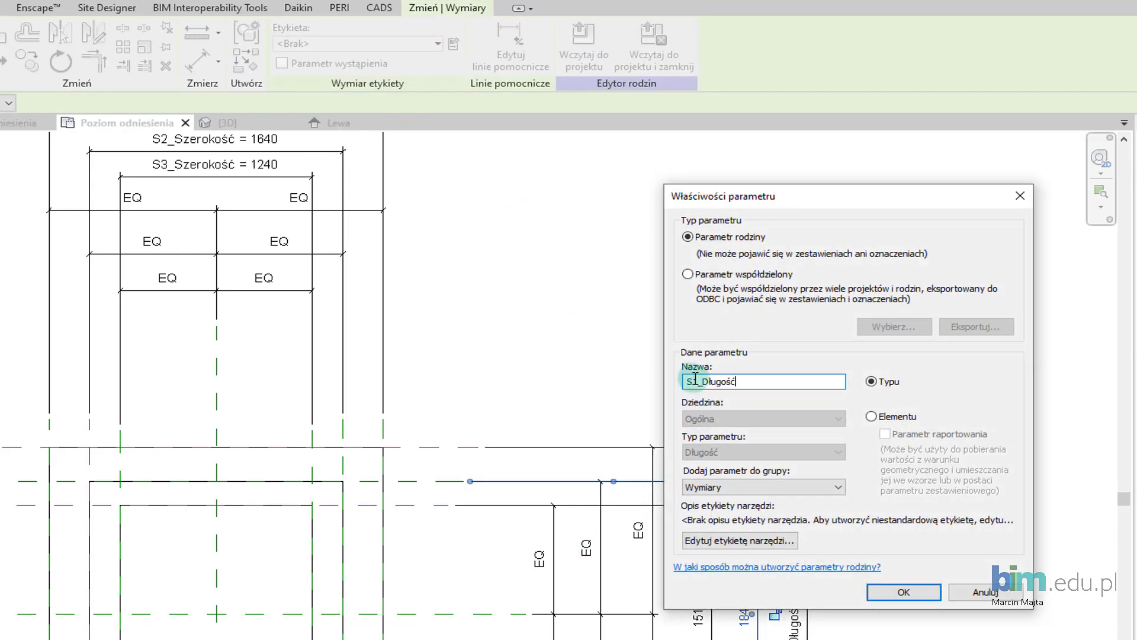
pyautogui.click(903, 591)
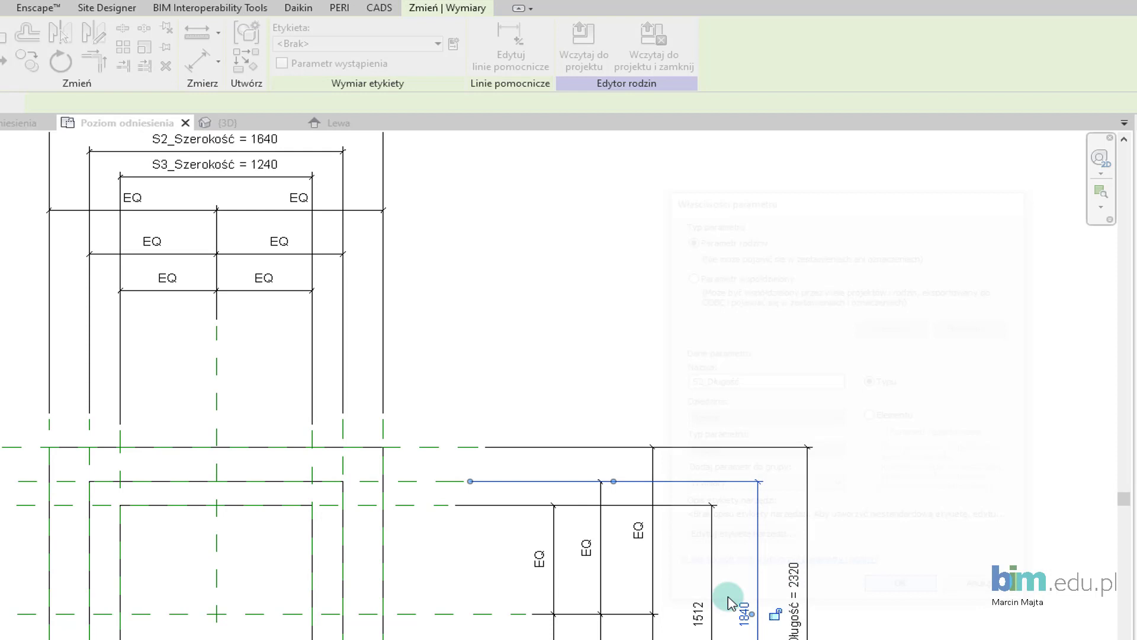
pyautogui.click(709, 569)
pyautogui.click(454, 43)
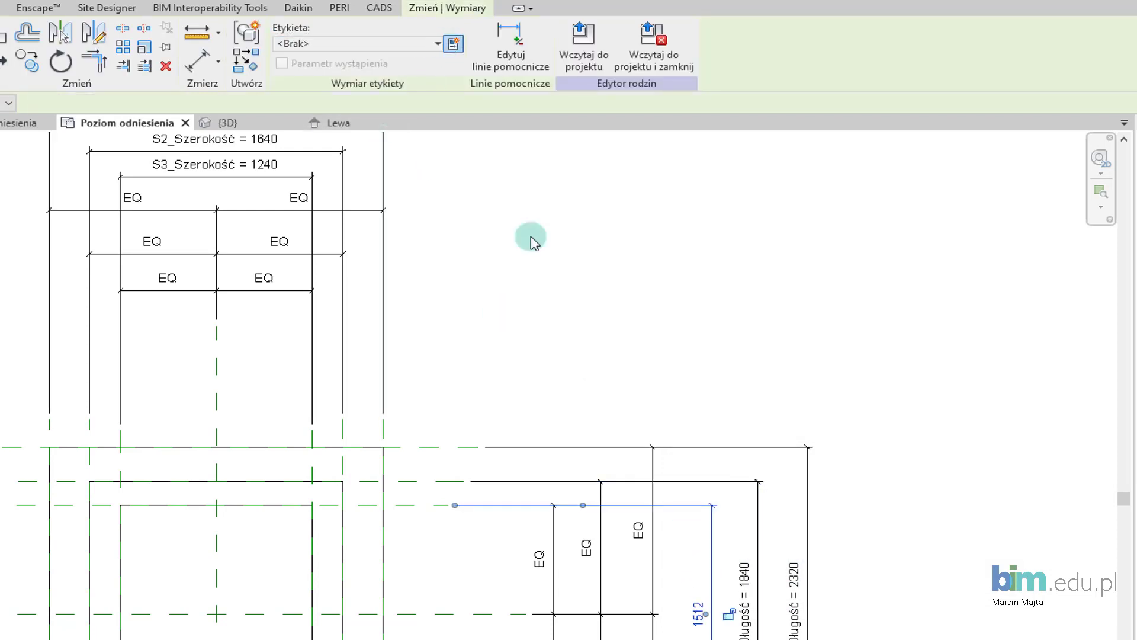
pyautogui.hotkey('ctrl', 'v')
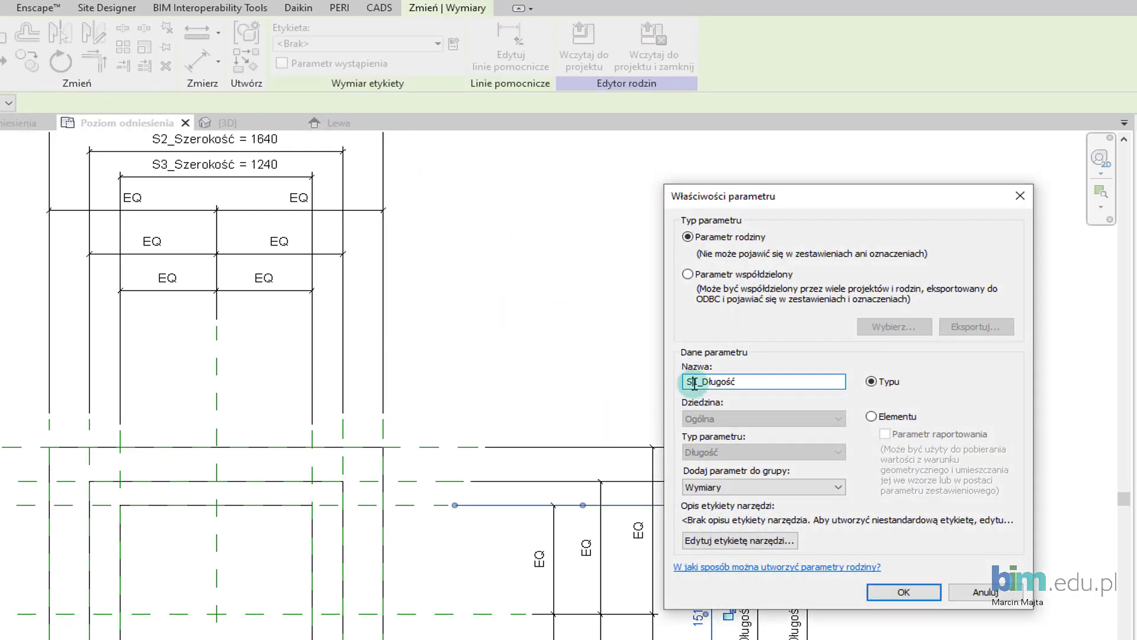
pyautogui.click(897, 591)
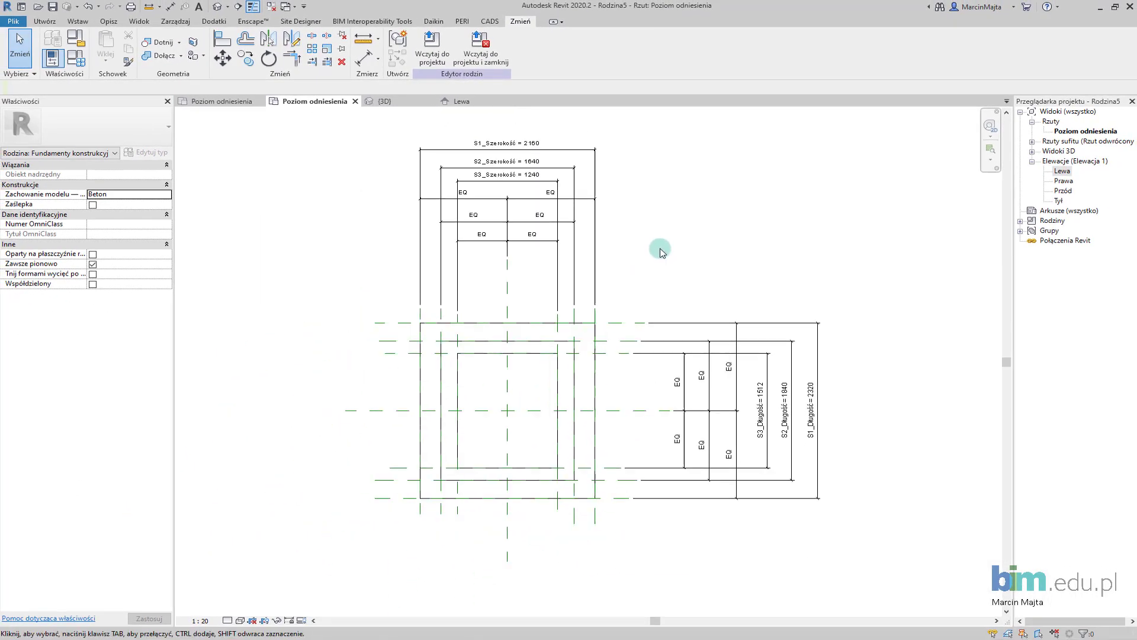
pyautogui.moveTo(662, 252); pyautogui.dragTo(627, 254, button='middle')
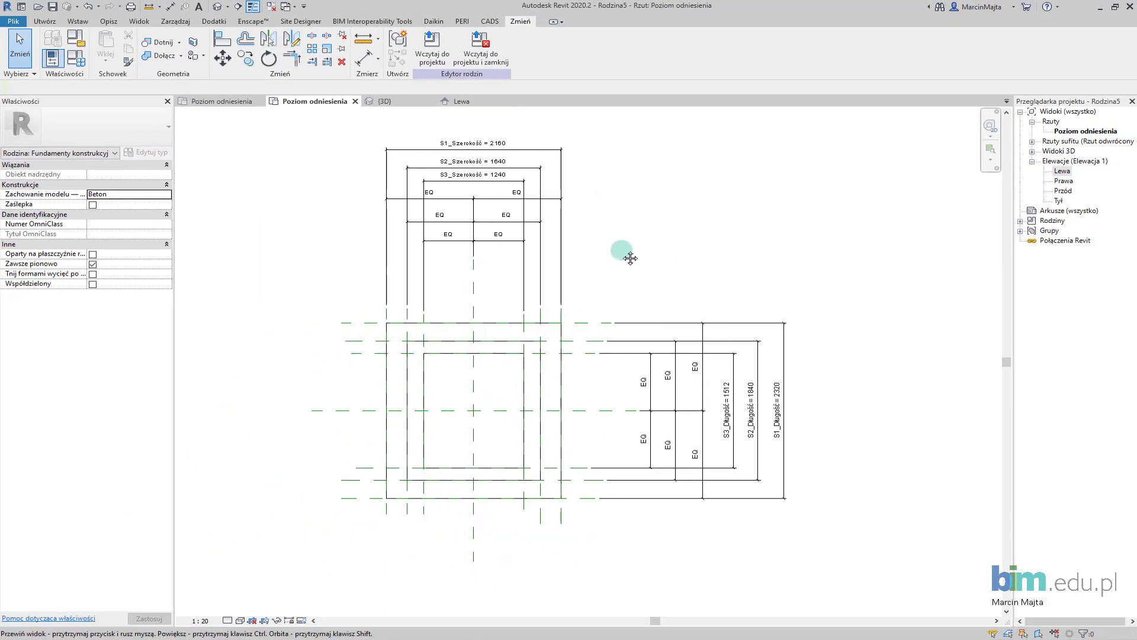
pyautogui.click(501, 140)
pyautogui.click(516, 140)
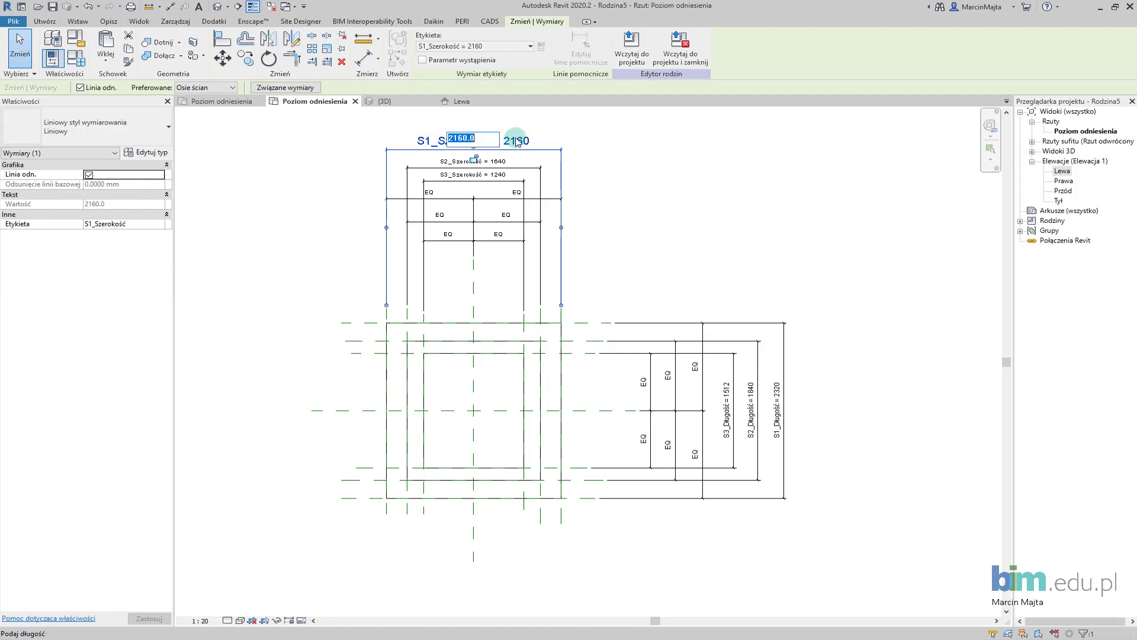
pyautogui.write('0')
pyautogui.press('Return')
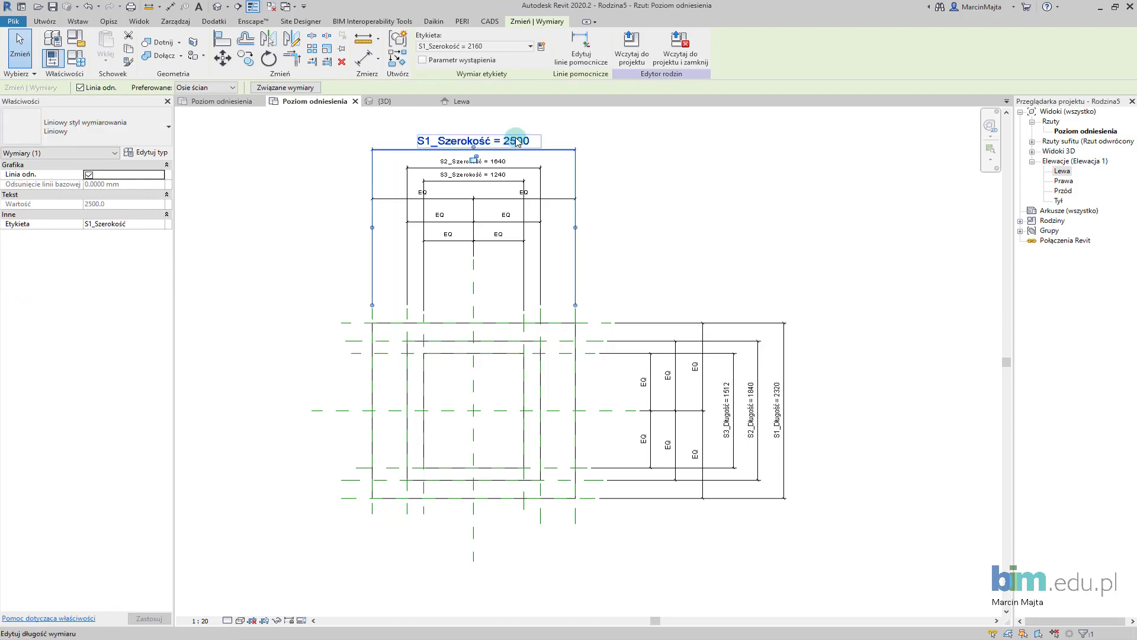
pyautogui.click(736, 178)
pyautogui.hotkey('ctrl', 'z')
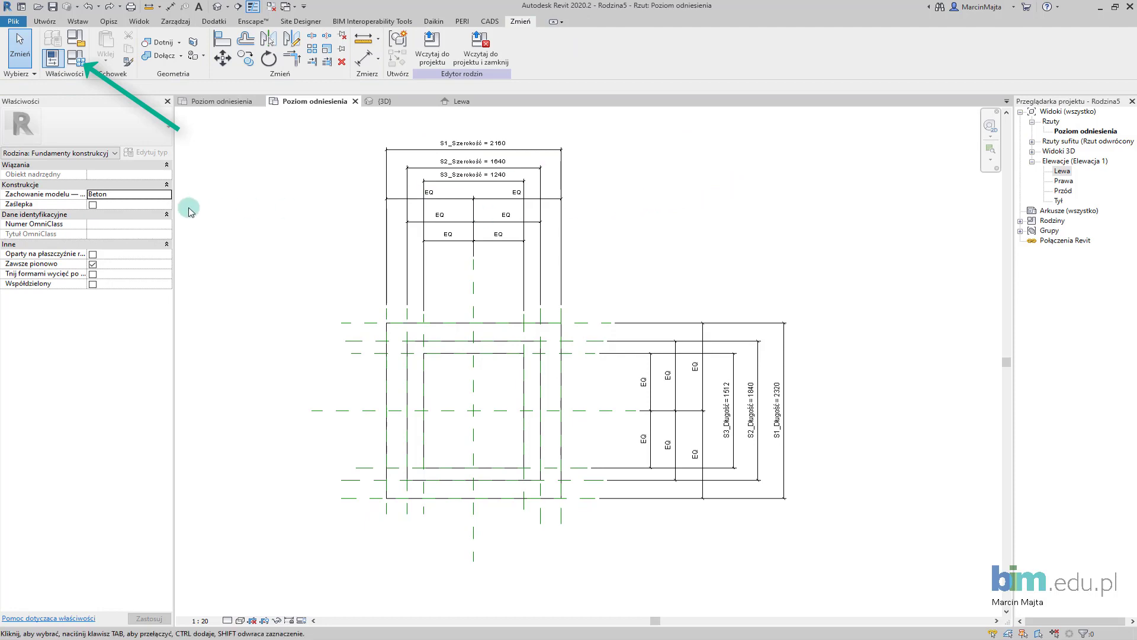
# - Add a new family type named S.F Schodkowa 1 in Family Types
pyautogui.moveTo(363, 249); pyautogui.dragTo(314, 288, button='middle')
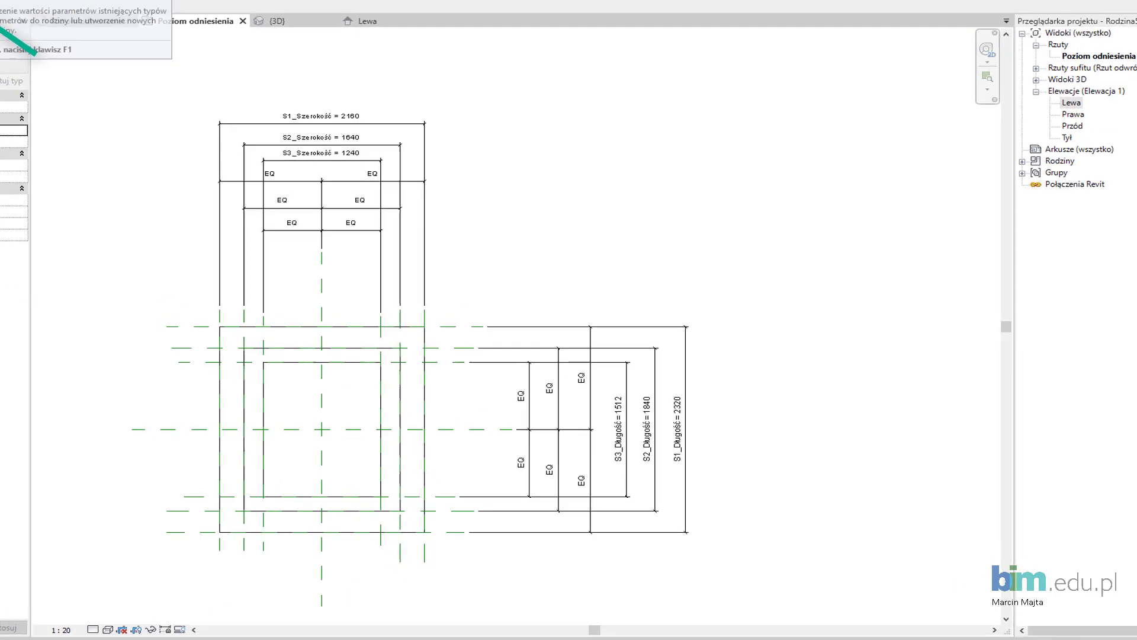
pyautogui.click(80, 59)
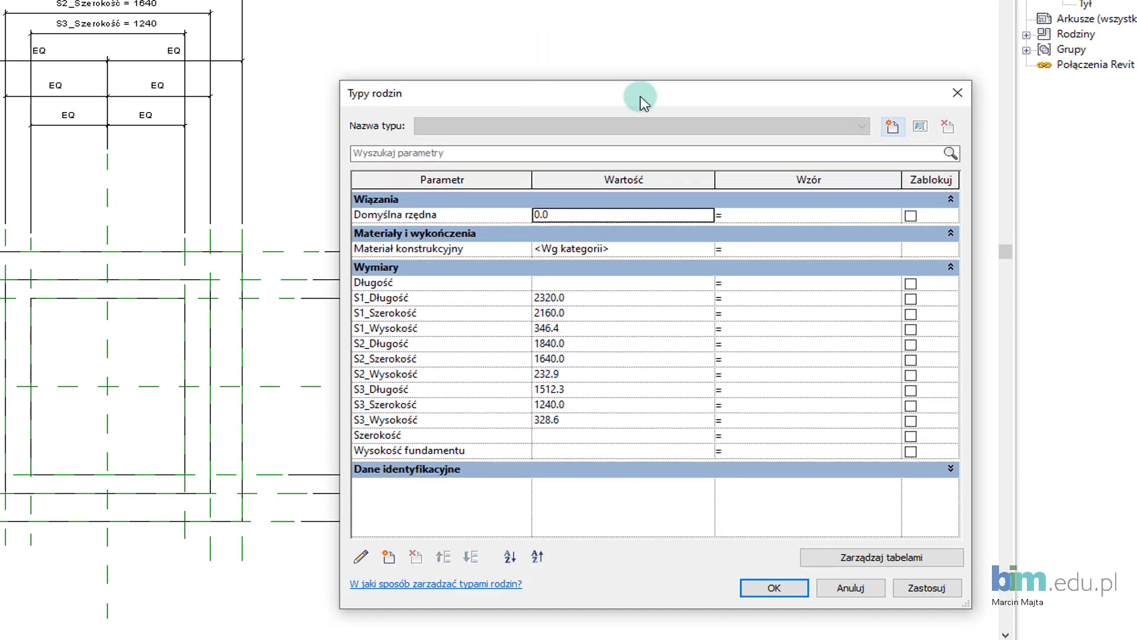
pyautogui.moveTo(651, 103); pyautogui.dragTo(602, 12)
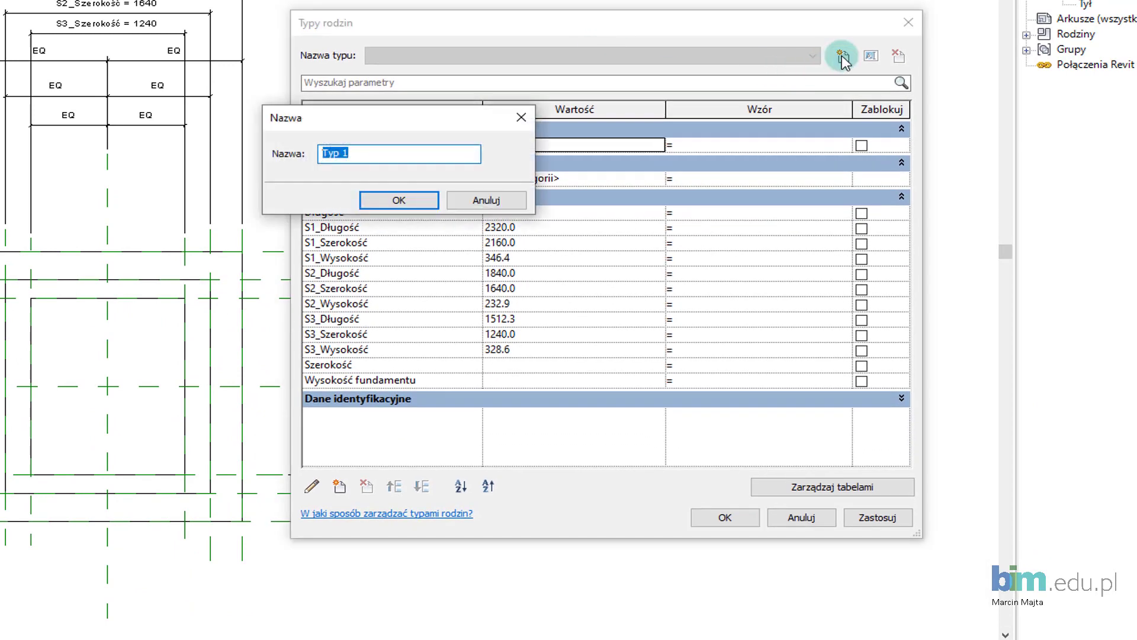
pyautogui.write('S.F Schodkowa')
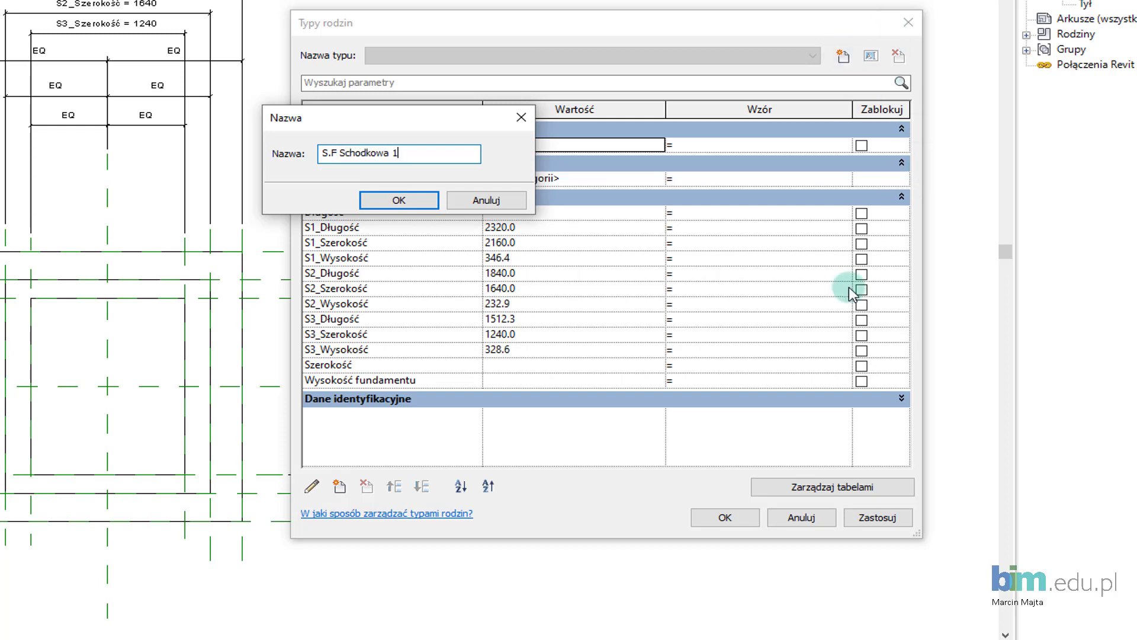
pyautogui.click(398, 201)
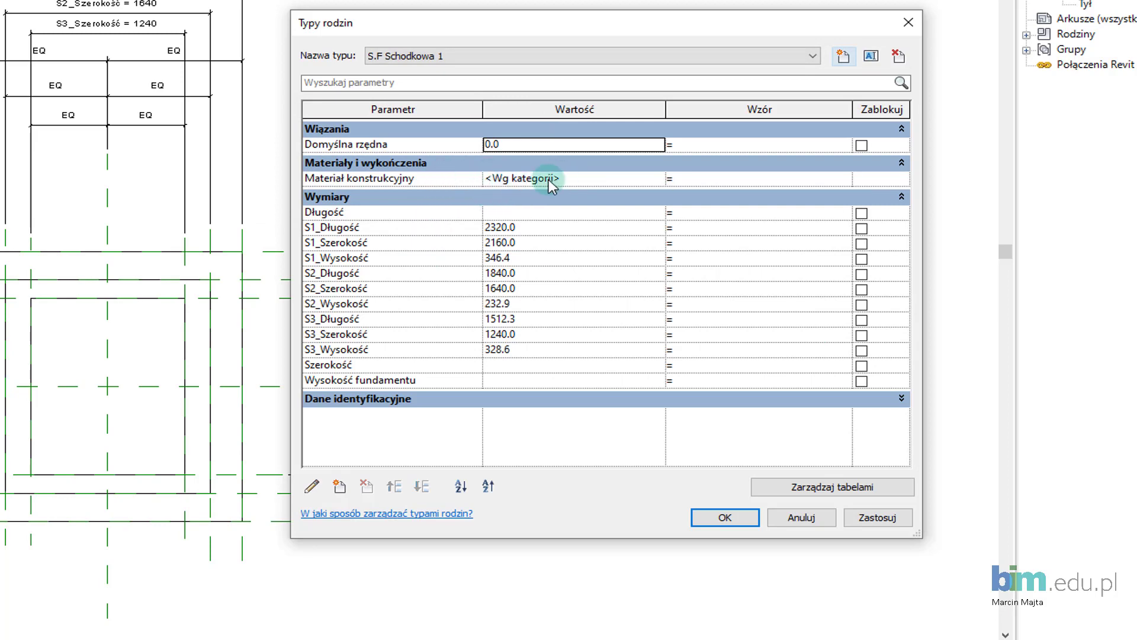
# - Bring Beton, C30/37 in from the AEC Concrete library and assign it as structural material
pyautogui.click(656, 180)
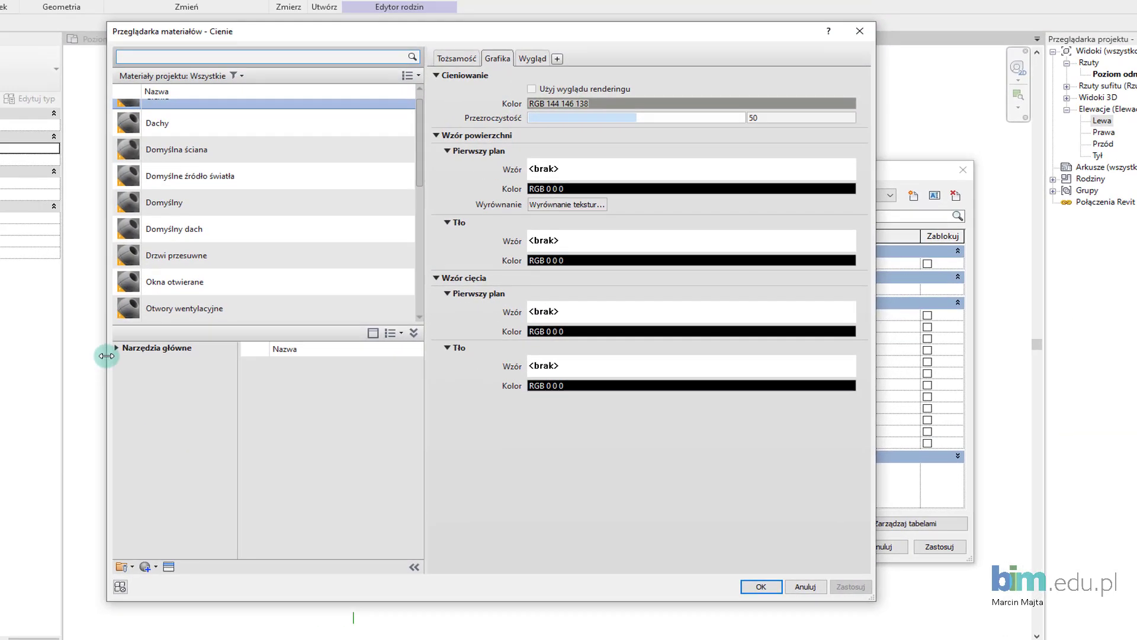
pyautogui.click(117, 350)
pyautogui.click(125, 372)
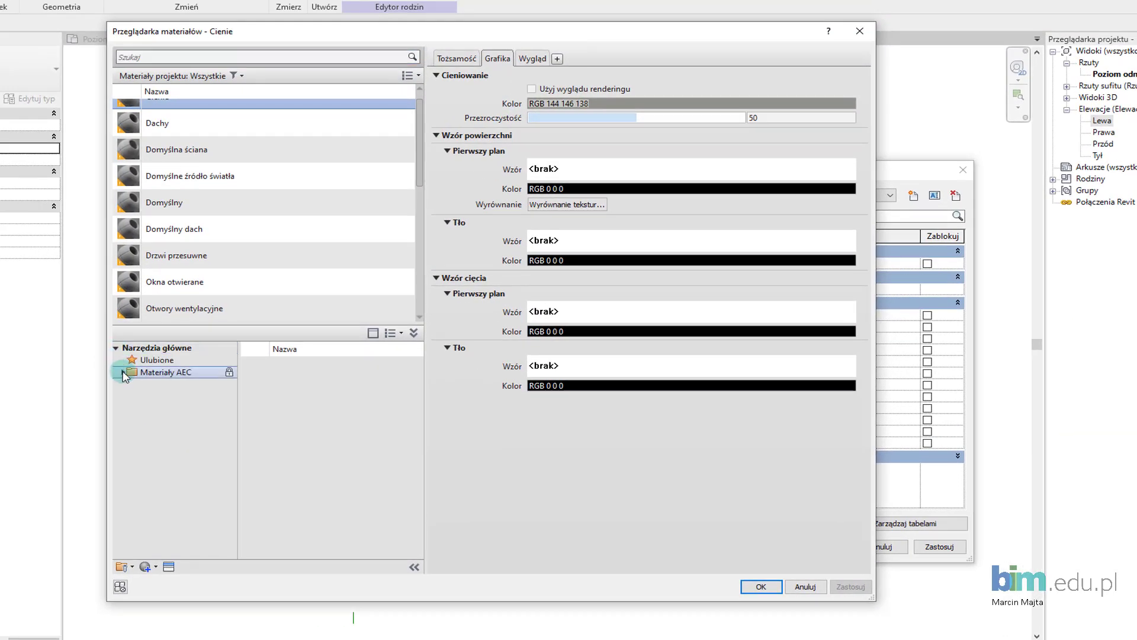
pyautogui.click(124, 372)
pyautogui.click(153, 385)
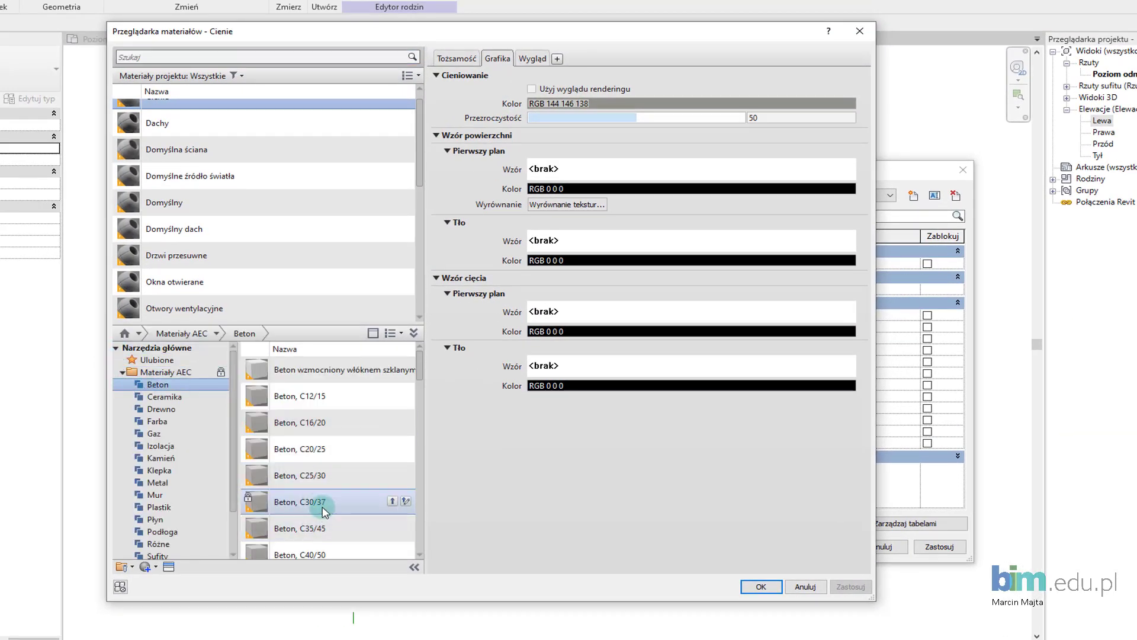
pyautogui.click(392, 502)
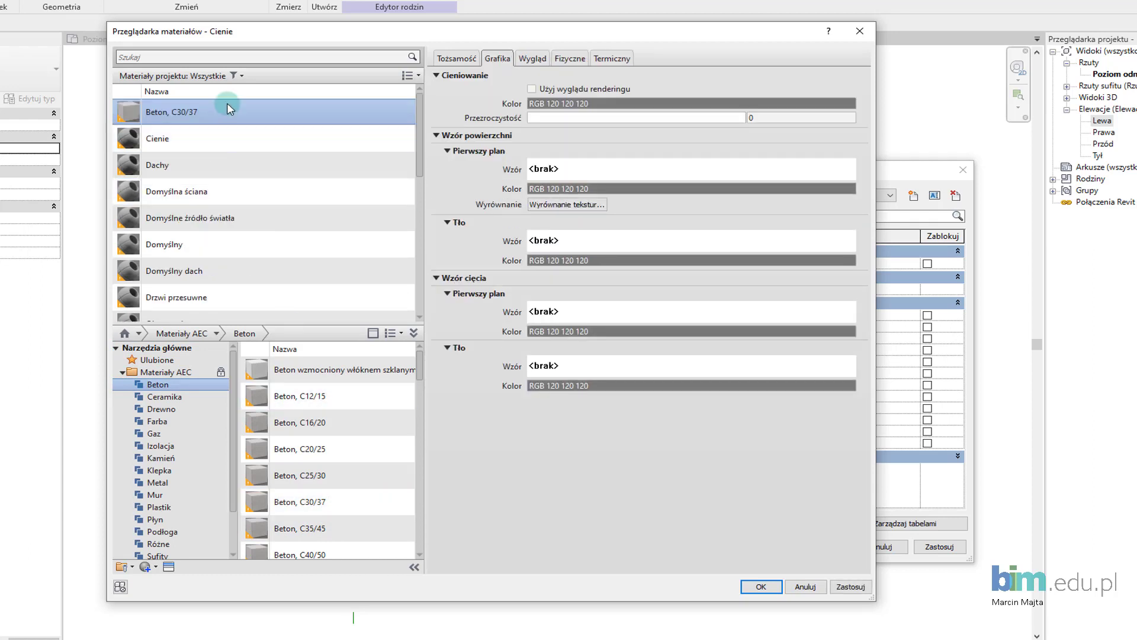
pyautogui.scroll(-1, 223, 214)
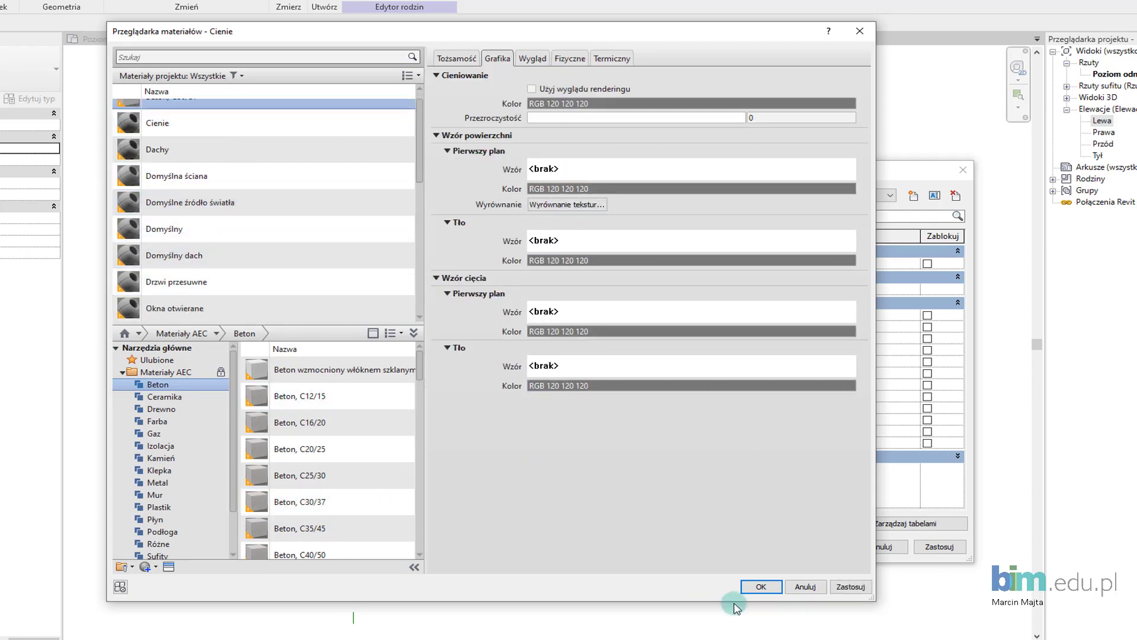
pyautogui.click(760, 587)
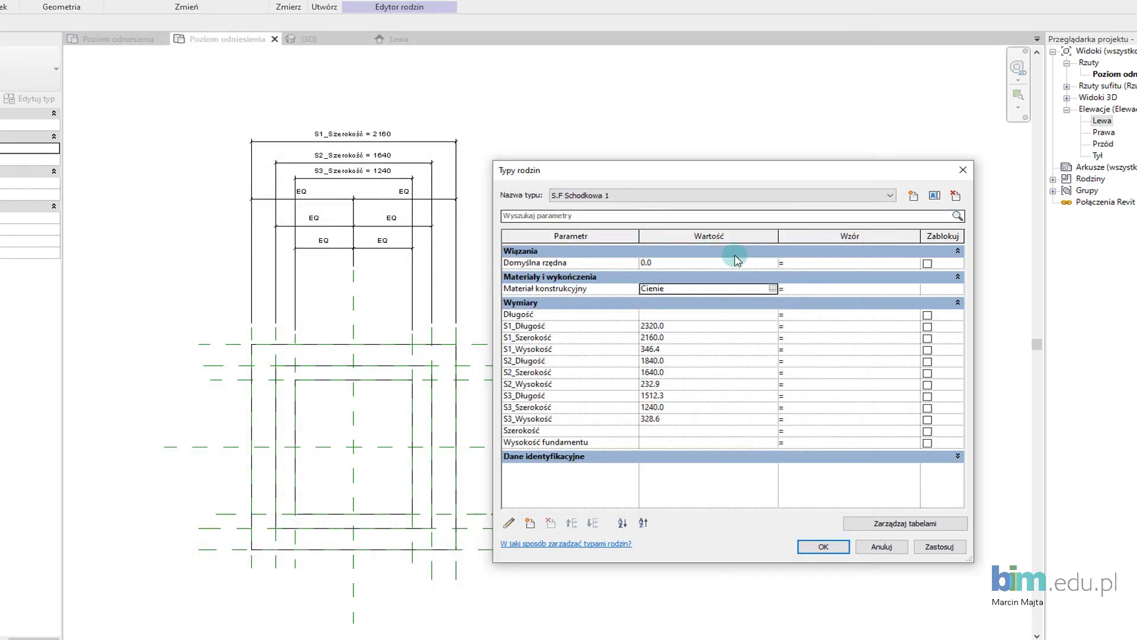
pyautogui.click(775, 288)
pyautogui.click(230, 116)
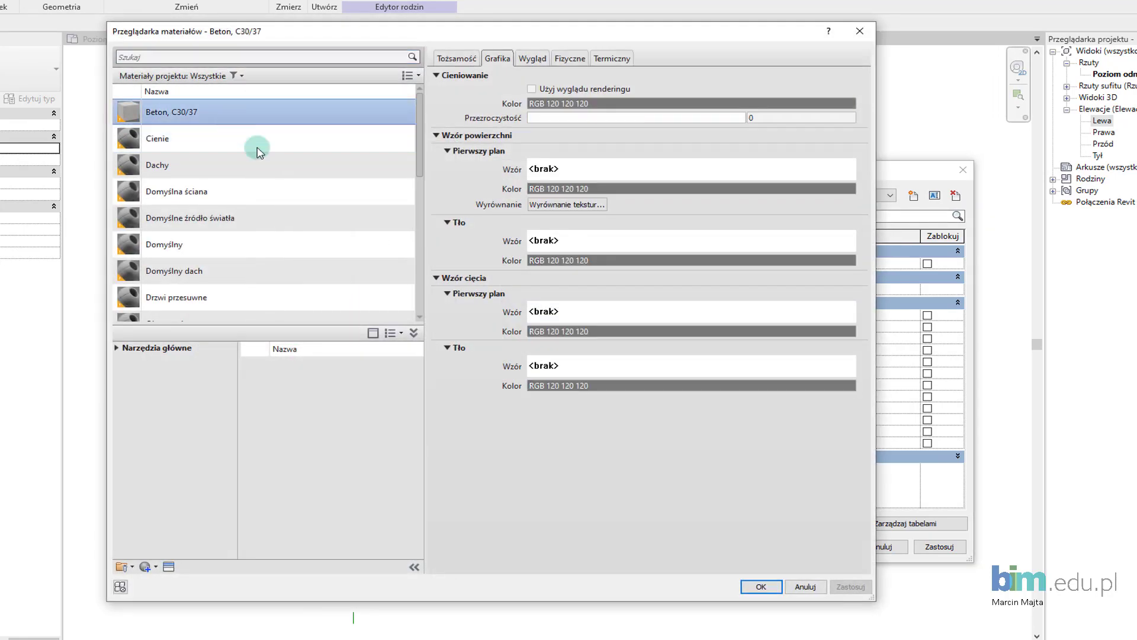
pyautogui.click(763, 586)
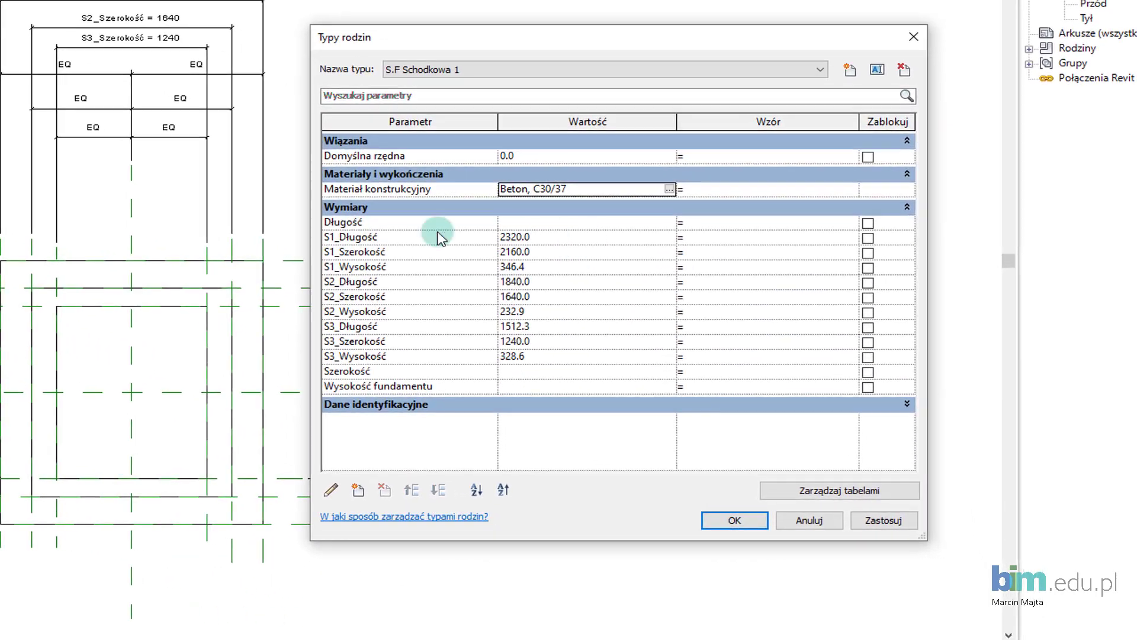
# - Copy the S1_Długość parameter name and begin the S2_Długość formula with 0.8 *
pyautogui.moveTo(431, 246); pyautogui.dragTo(361, 271)
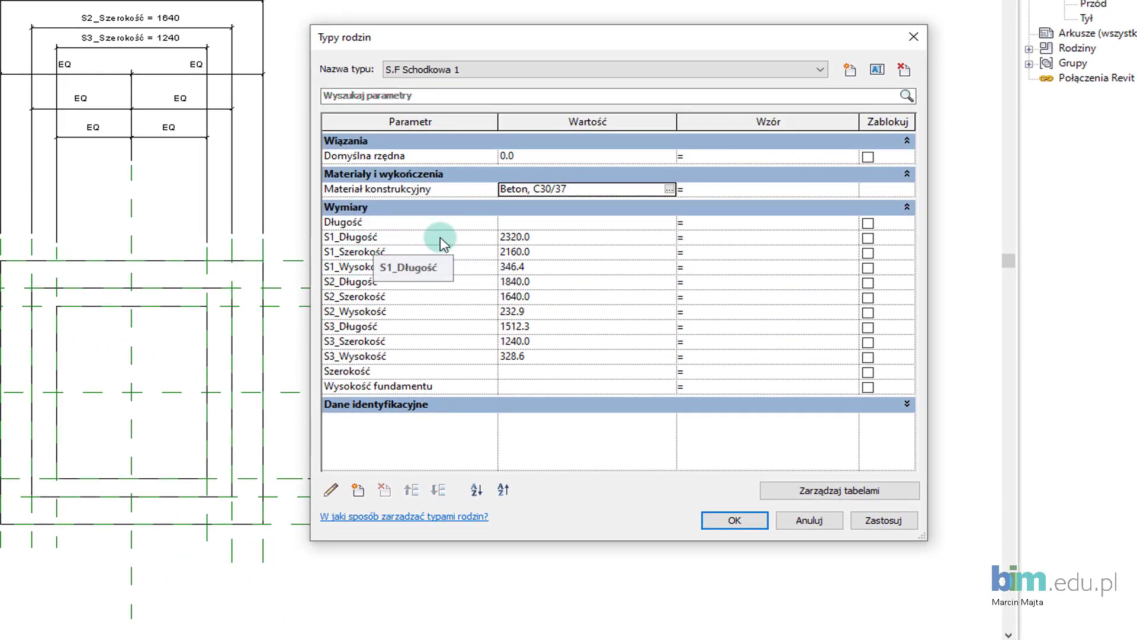
pyautogui.moveTo(361, 271); pyautogui.dragTo(493, 237)
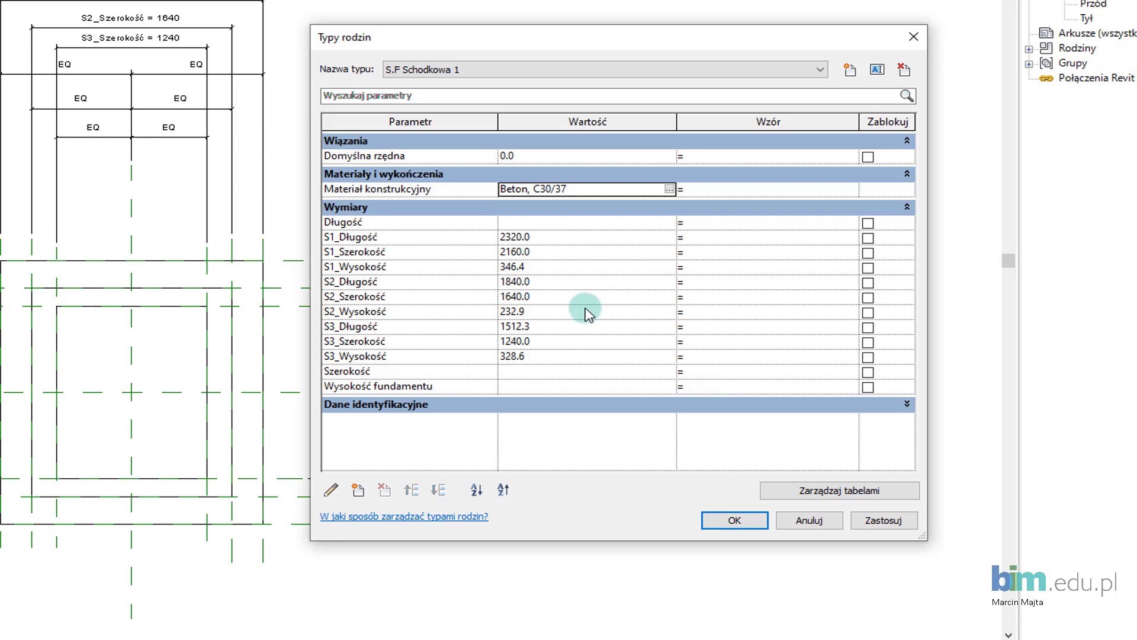
pyautogui.click(394, 252)
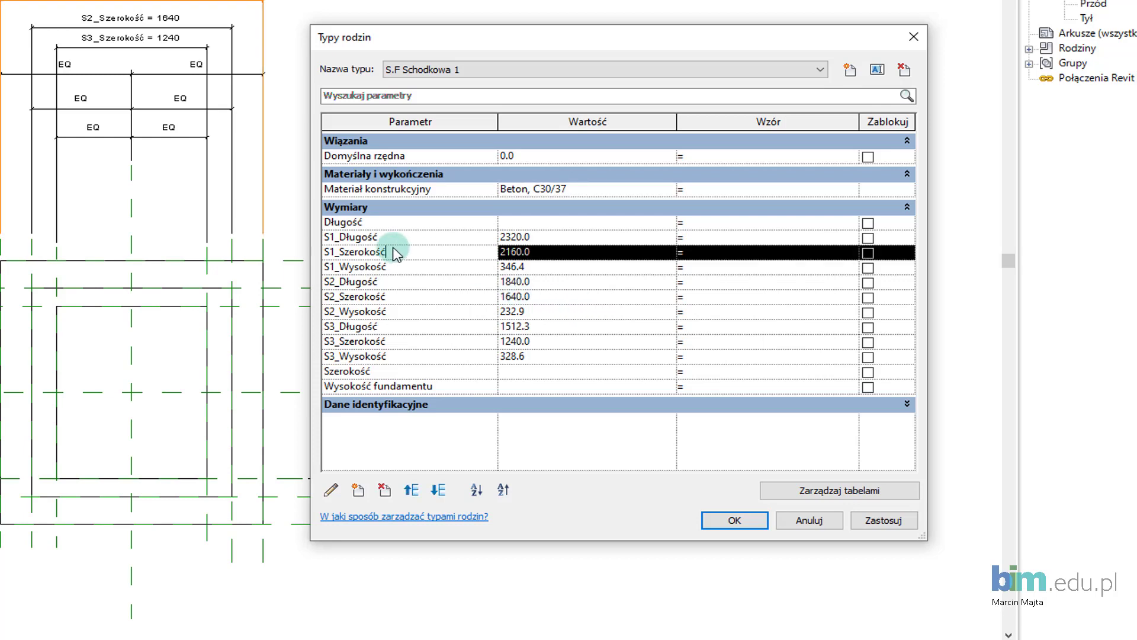
pyautogui.click(377, 236)
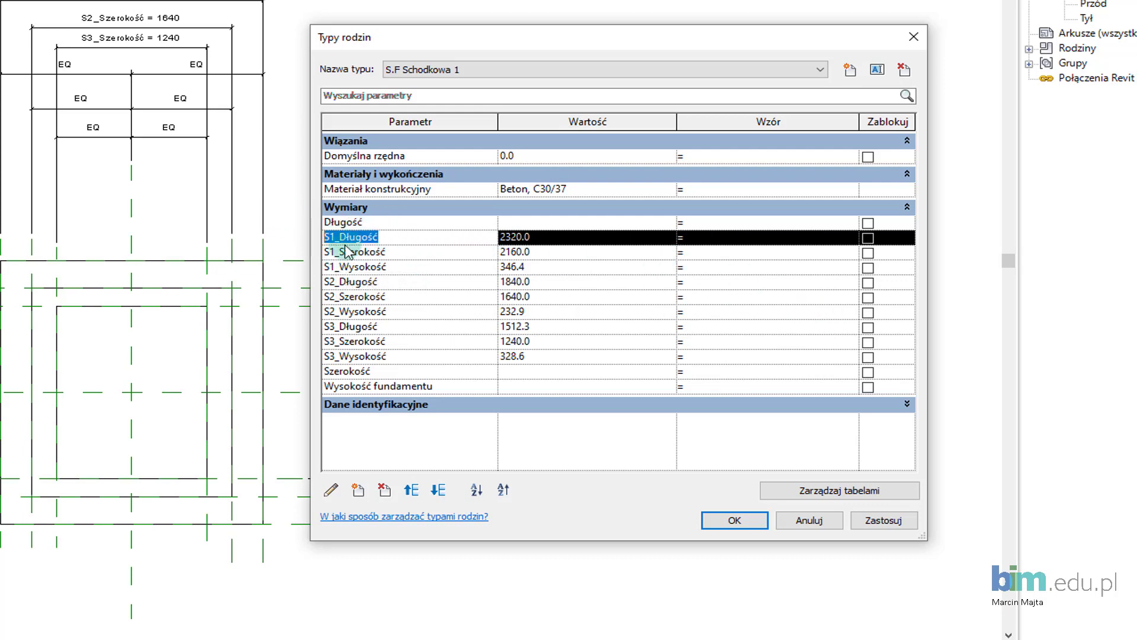
pyautogui.click(402, 240)
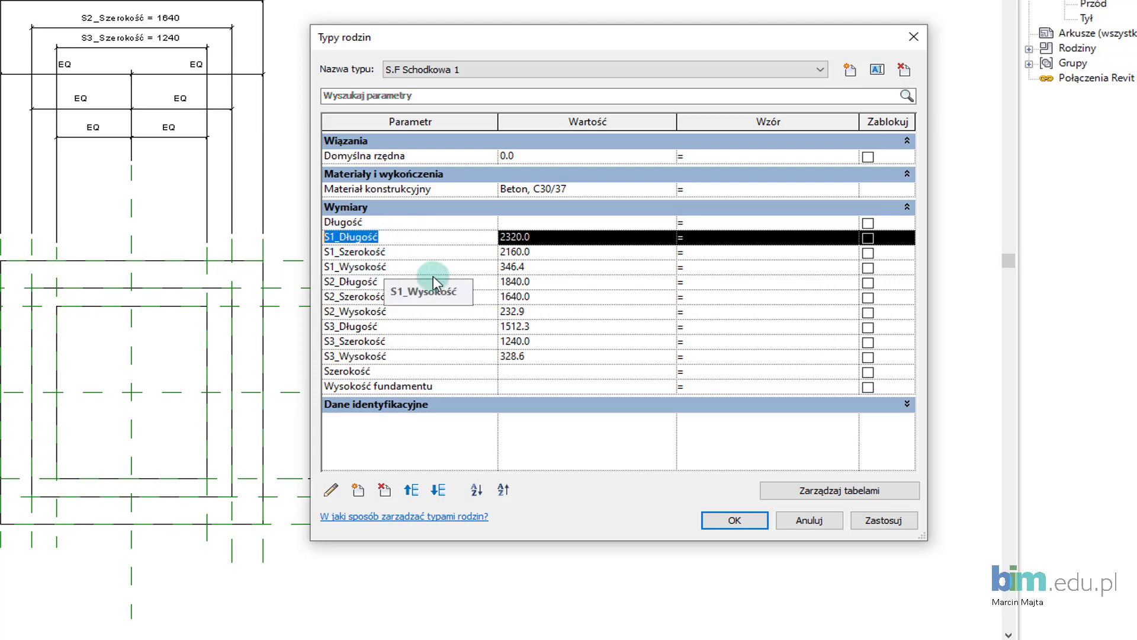
pyautogui.click(710, 254)
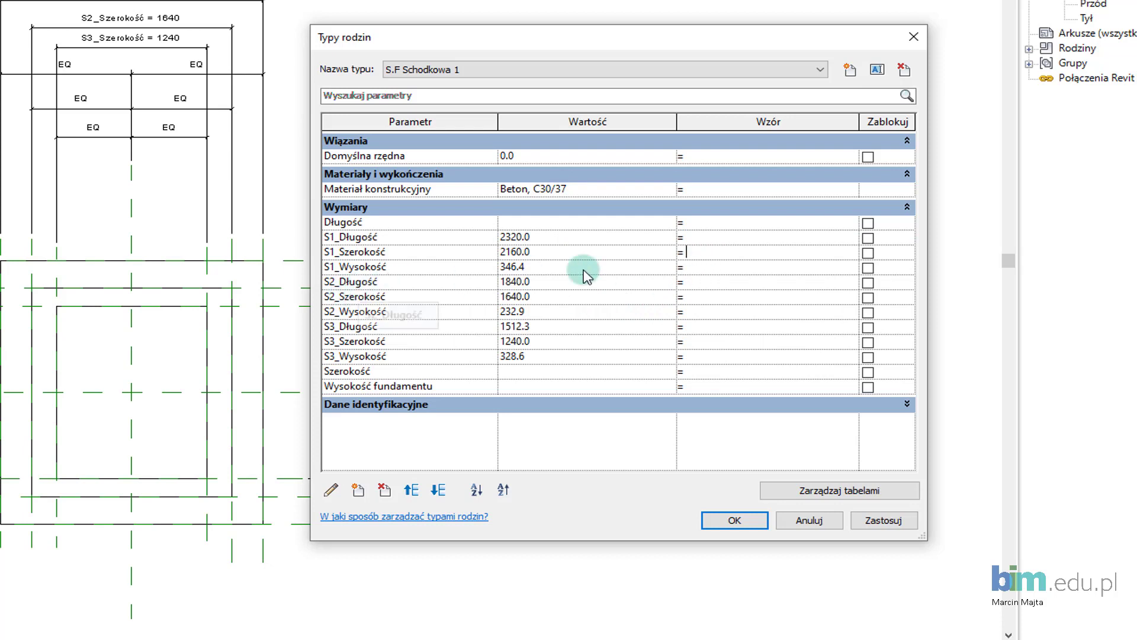
pyautogui.click(692, 290)
pyautogui.write('0.8 *')
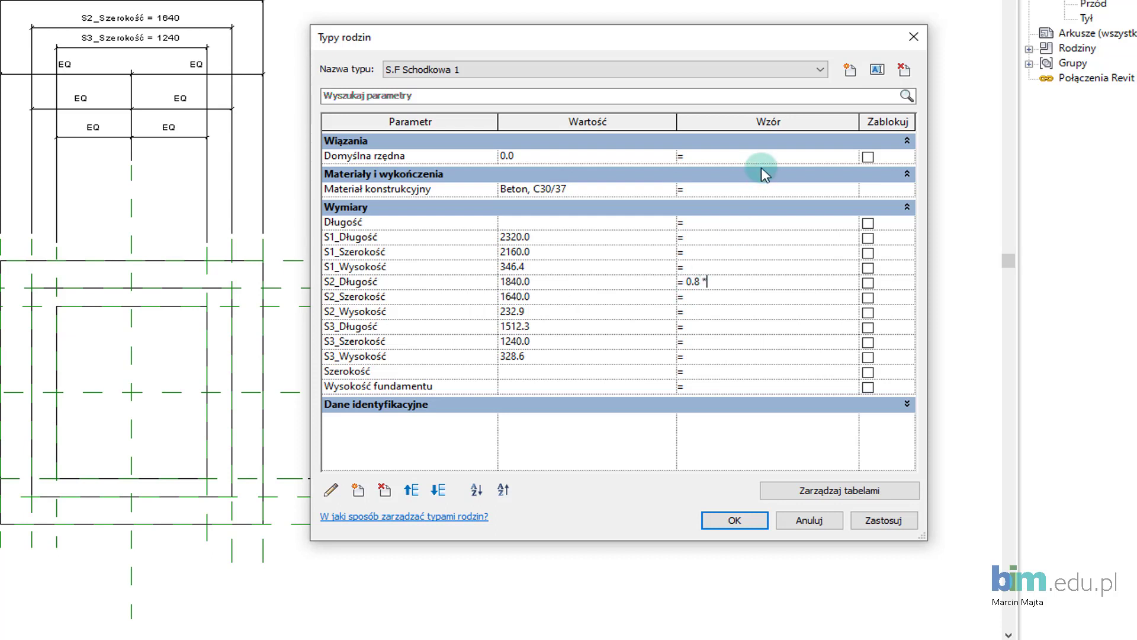
# - Finish S2_Długość as 0.8 * S1_Długość and set S3_Długość to 0.8 * S2_Długość
pyautogui.write('S1_Długość')
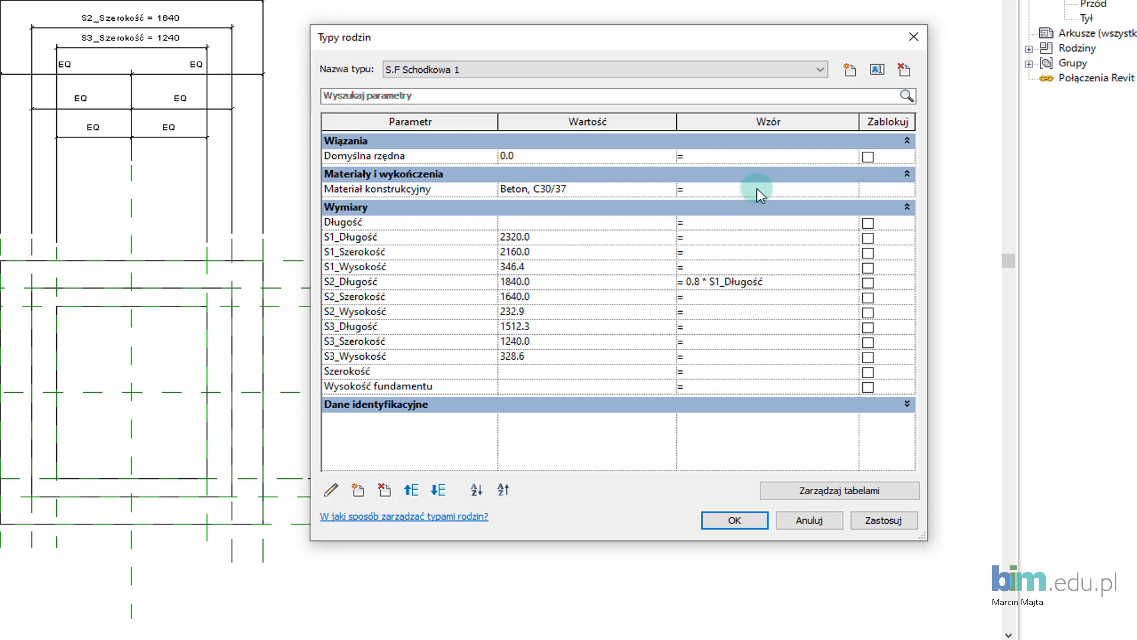
pyautogui.moveTo(764, 282); pyautogui.dragTo(690, 282)
pyautogui.hotkey('ctrl', 'c')
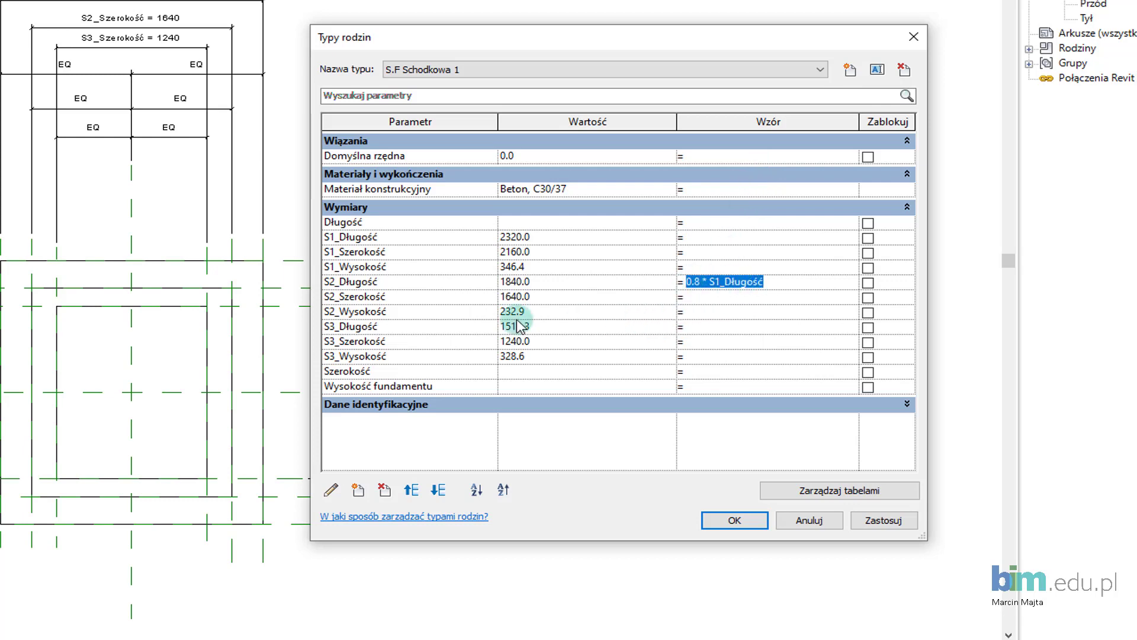
pyautogui.click(693, 326)
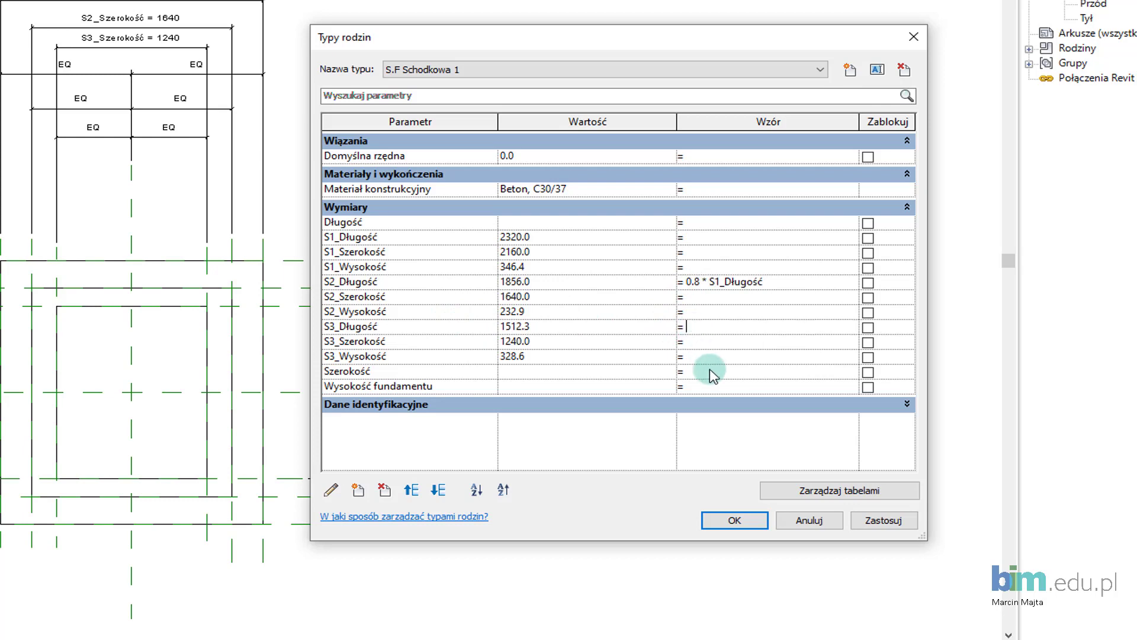
pyautogui.hotkey('ctrl', 'v')
pyautogui.moveTo(714, 327); pyautogui.dragTo(721, 326)
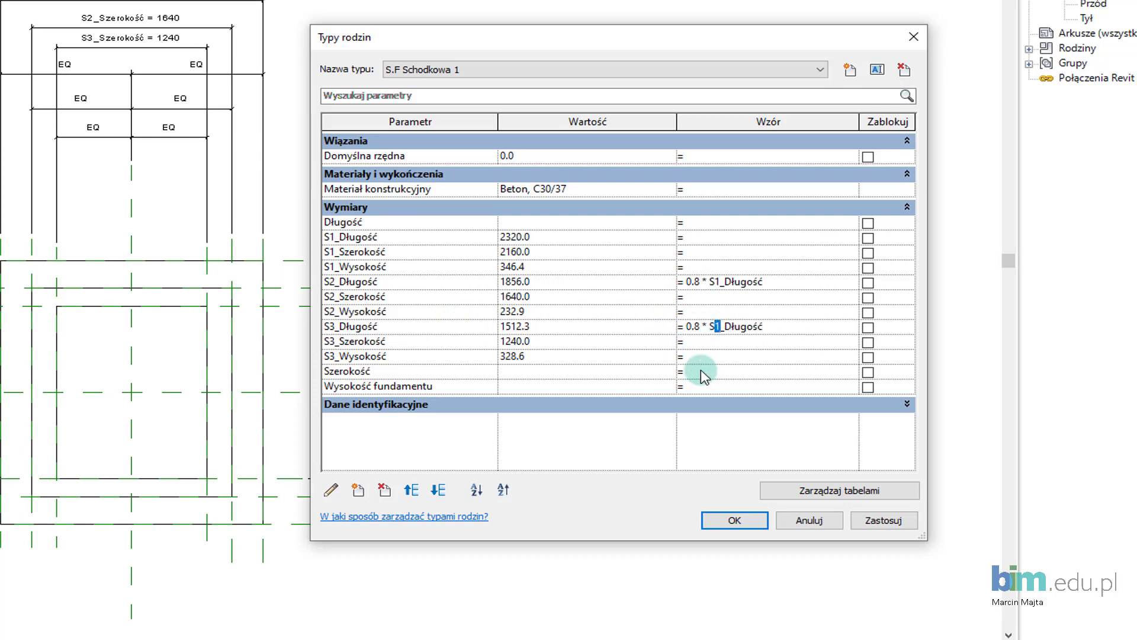
pyautogui.write('2')
# - Set S1_Długość to 1500, giving S2 and S3 lengths of 1200 and 960
pyautogui.click(587, 242)
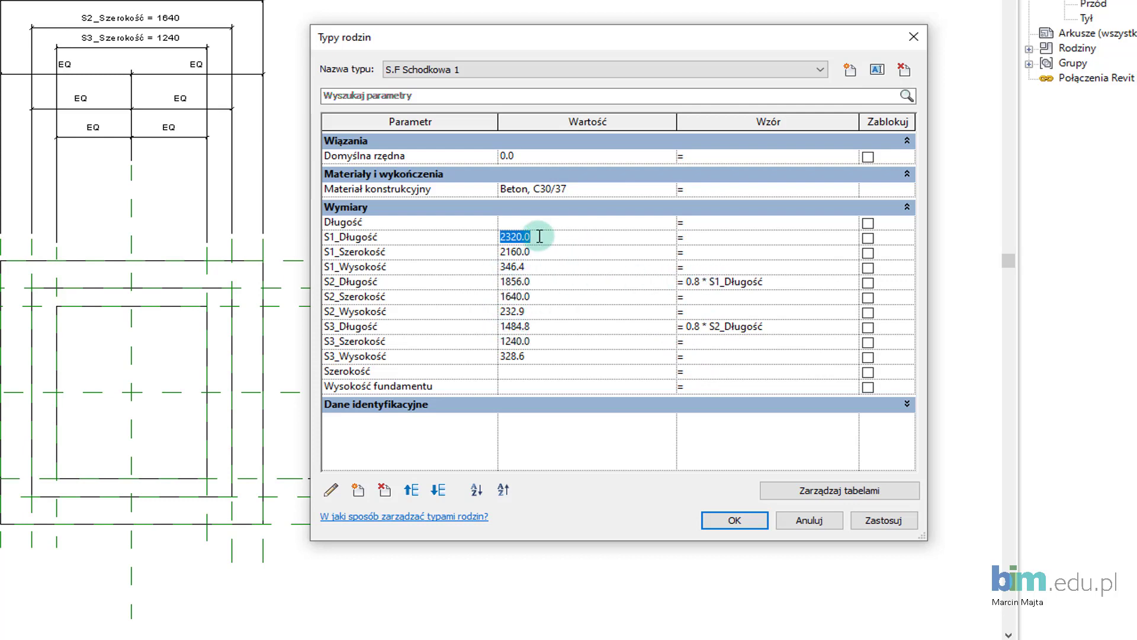
pyautogui.write('2')
pyautogui.write('0')
pyautogui.press('Tab')
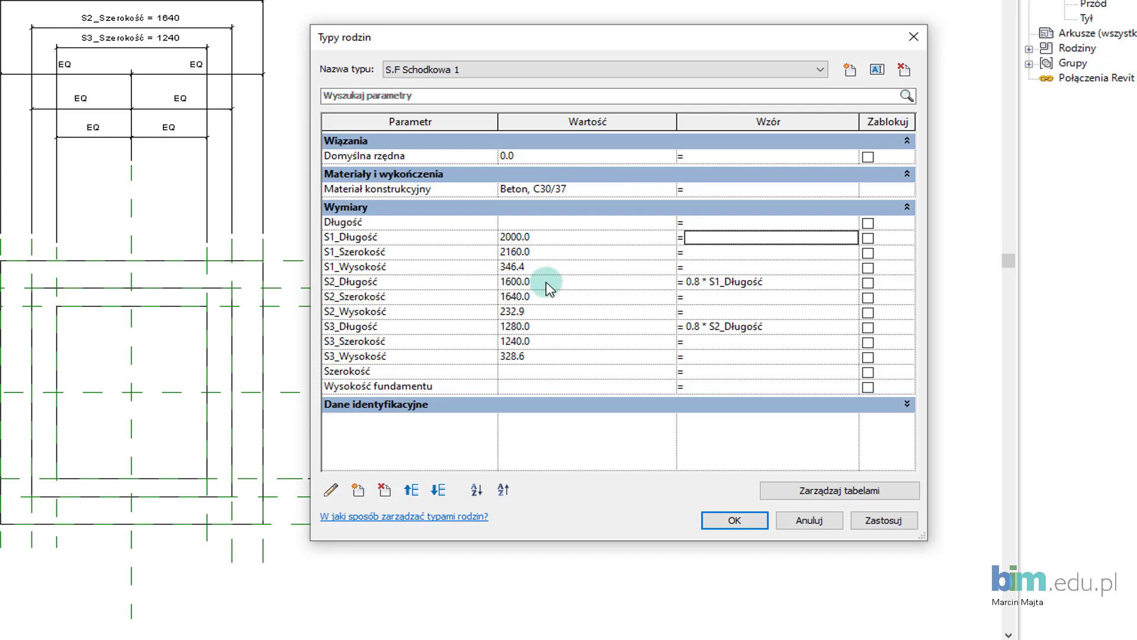
pyautogui.click(540, 236)
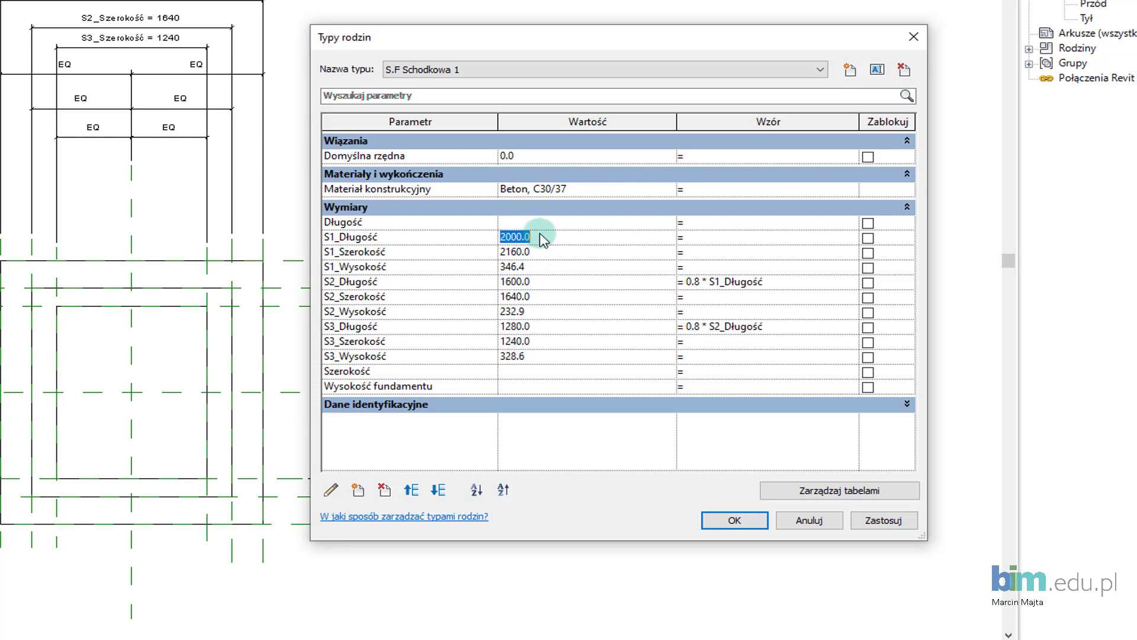
pyautogui.write('15')
pyautogui.write('0')
pyautogui.press('Tab')
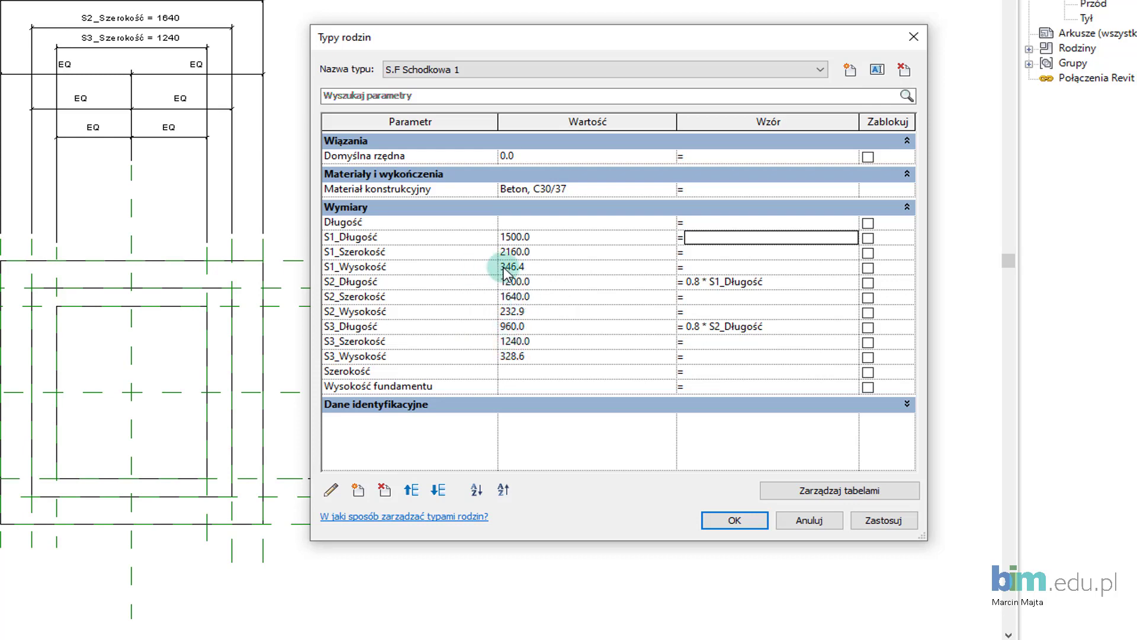
# - Set the S2_Szerokość formula to 0.75 * S1_Szerokość
pyautogui.click(407, 250)
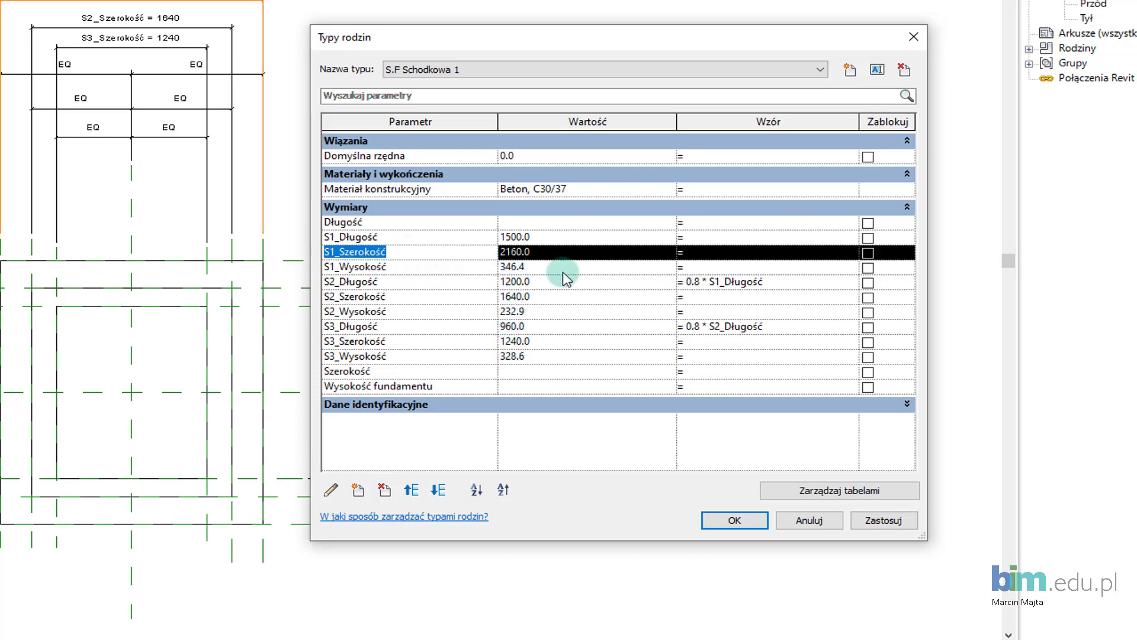
pyautogui.click(708, 300)
pyautogui.write('S1_Szerokość')
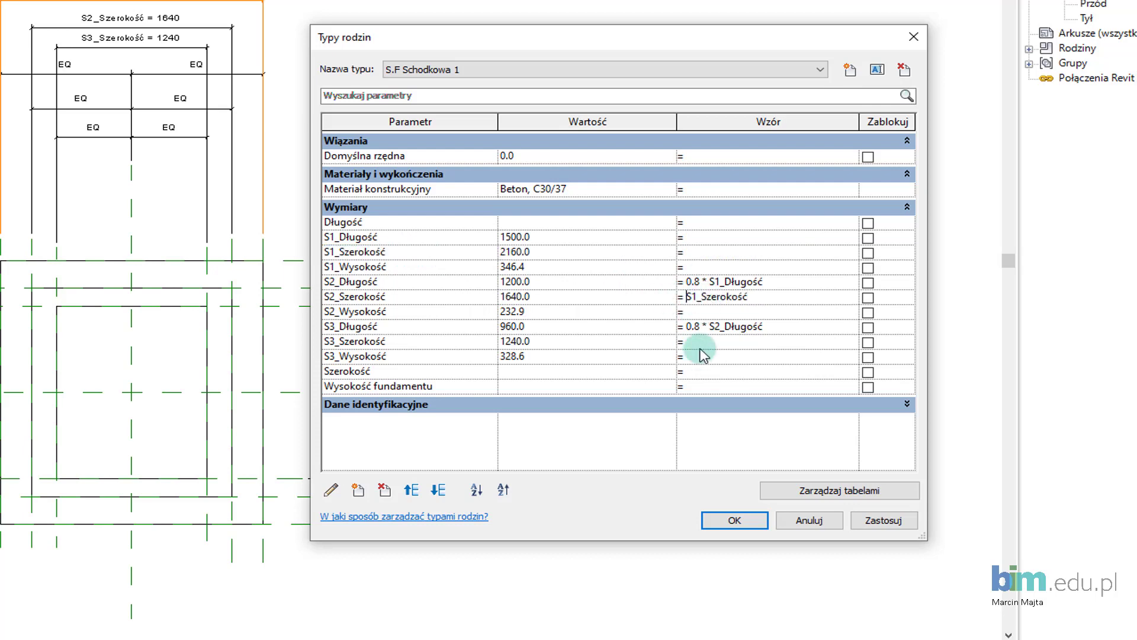
pyautogui.write('0.7')
pyautogui.write('5 *')
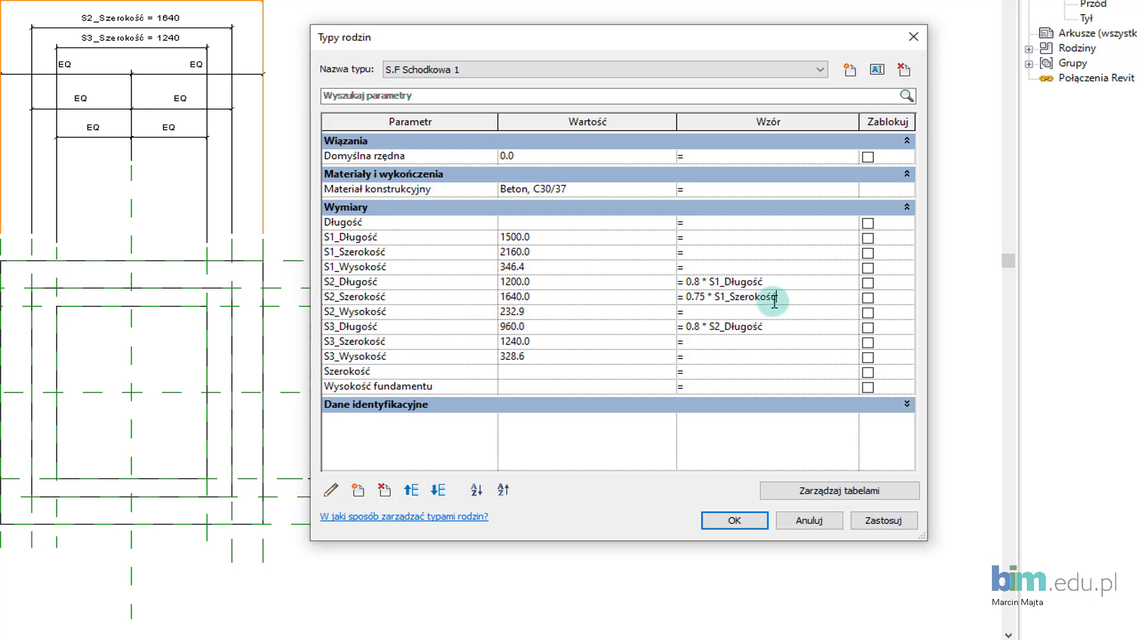
pyautogui.moveTo(777, 297); pyautogui.dragTo(689, 298)
pyautogui.hotkey('ctrl', 'c')
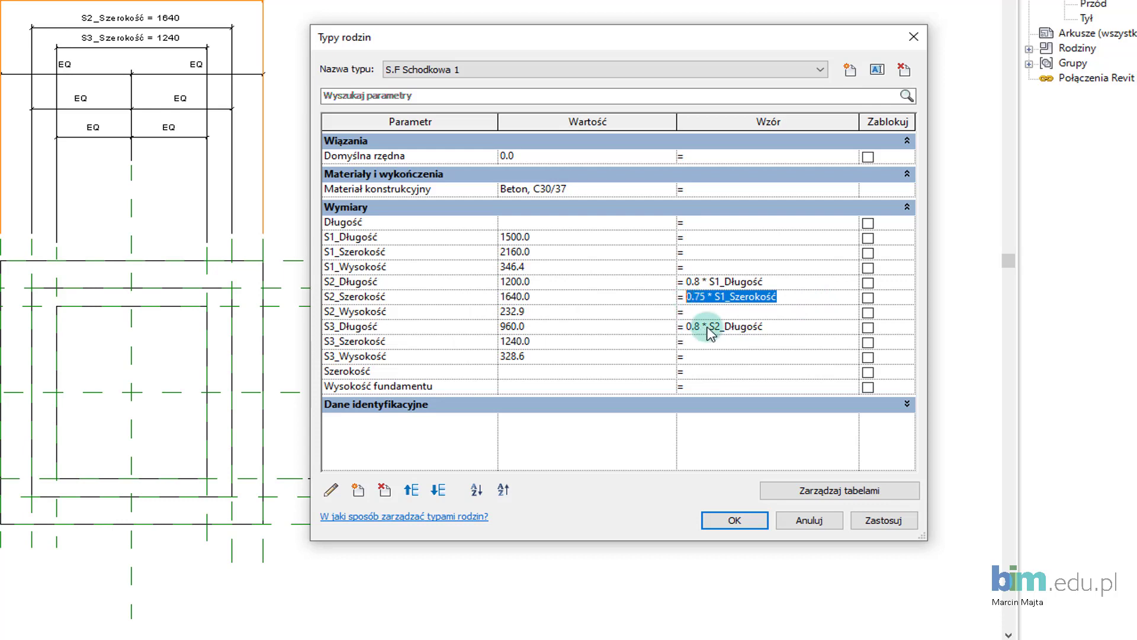
pyautogui.click(711, 313)
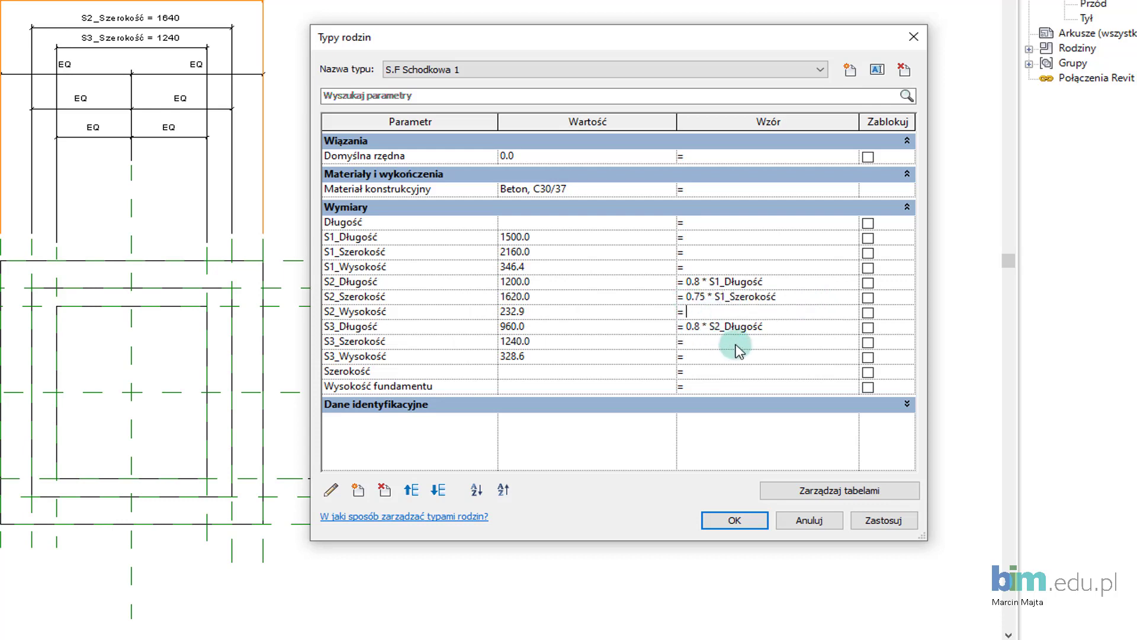
# - Set the S3_Szerokość formula to 0.75 * S2_Szerokość
pyautogui.click(730, 345)
pyautogui.hotkey('ctrl', 'v')
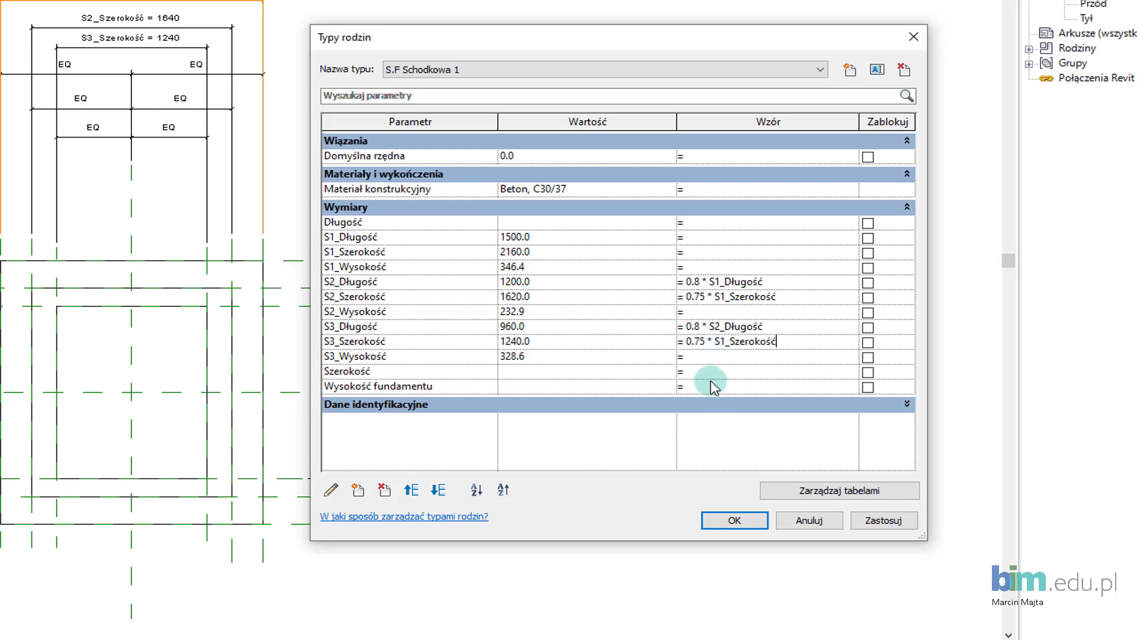
pyautogui.click(726, 342)
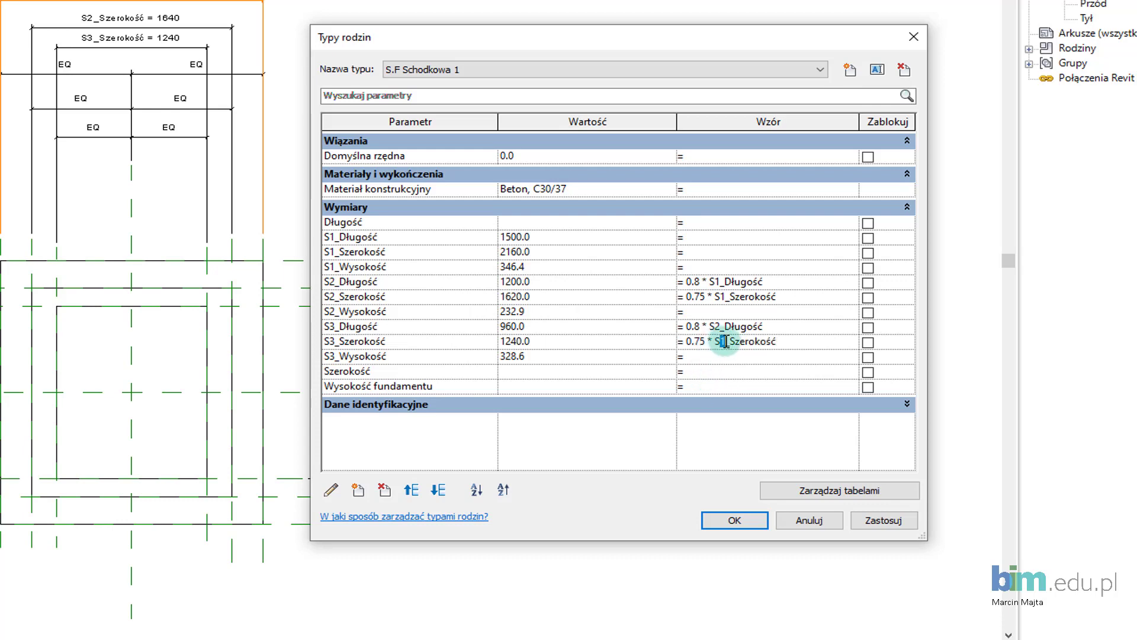
pyautogui.press('BackSpace')
pyautogui.write('2')
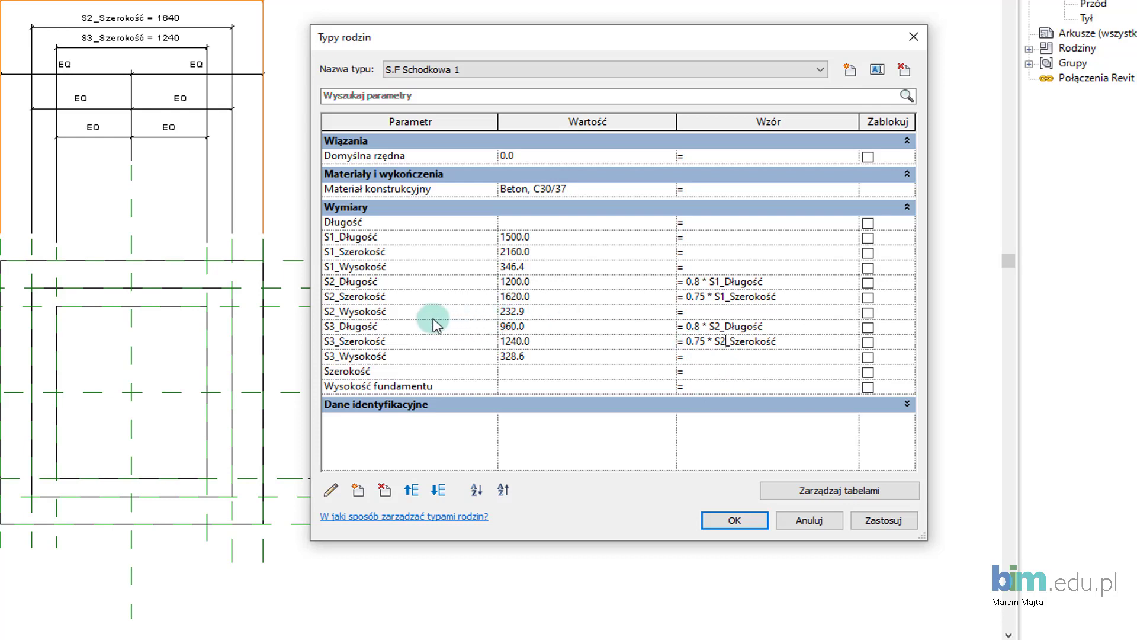
pyautogui.click(391, 267)
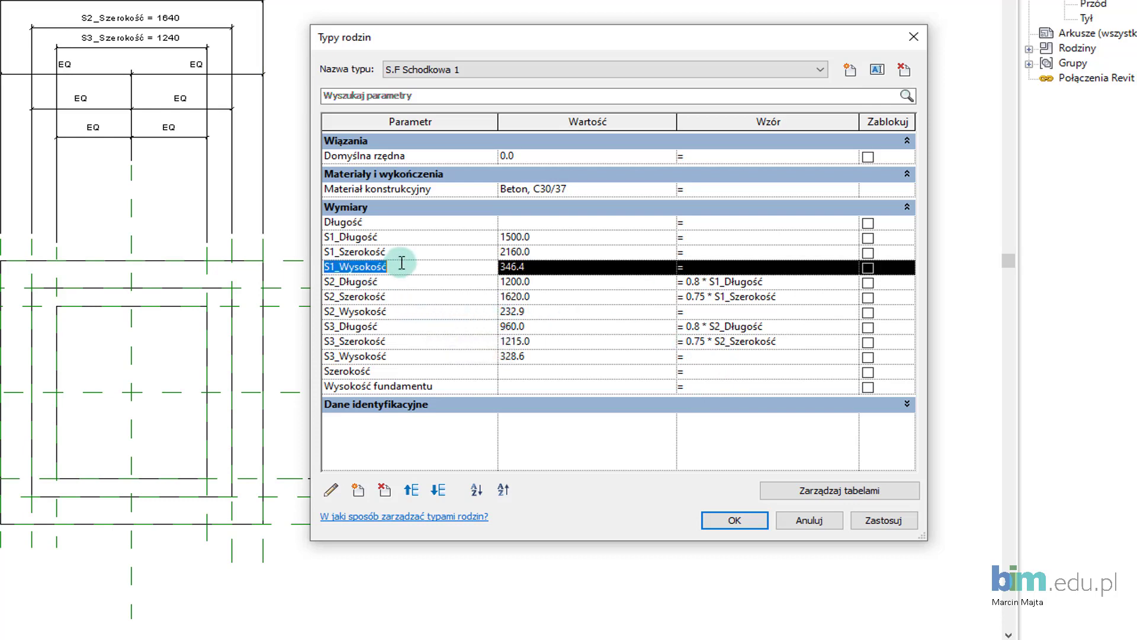
pyautogui.click(695, 313)
pyautogui.write('0.8 *')
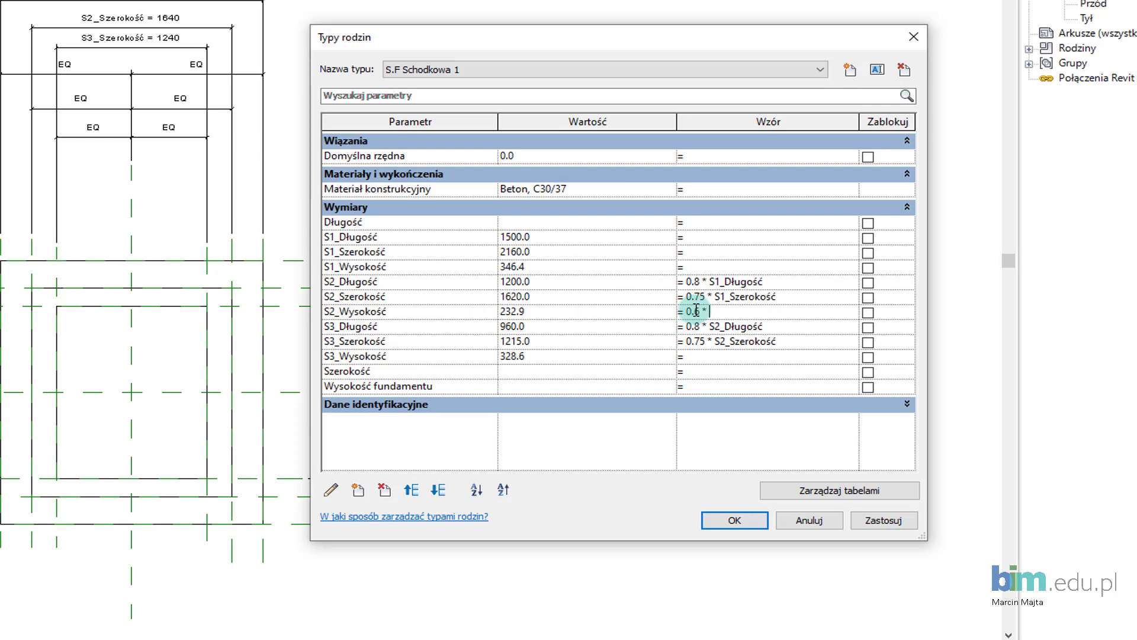
# - Finish S2_Wysokość as 0.6 * S1_Wysokość and set S3_Wysokość to 0.6 * S2_Wysokość
pyautogui.write('S1_Wysokość')
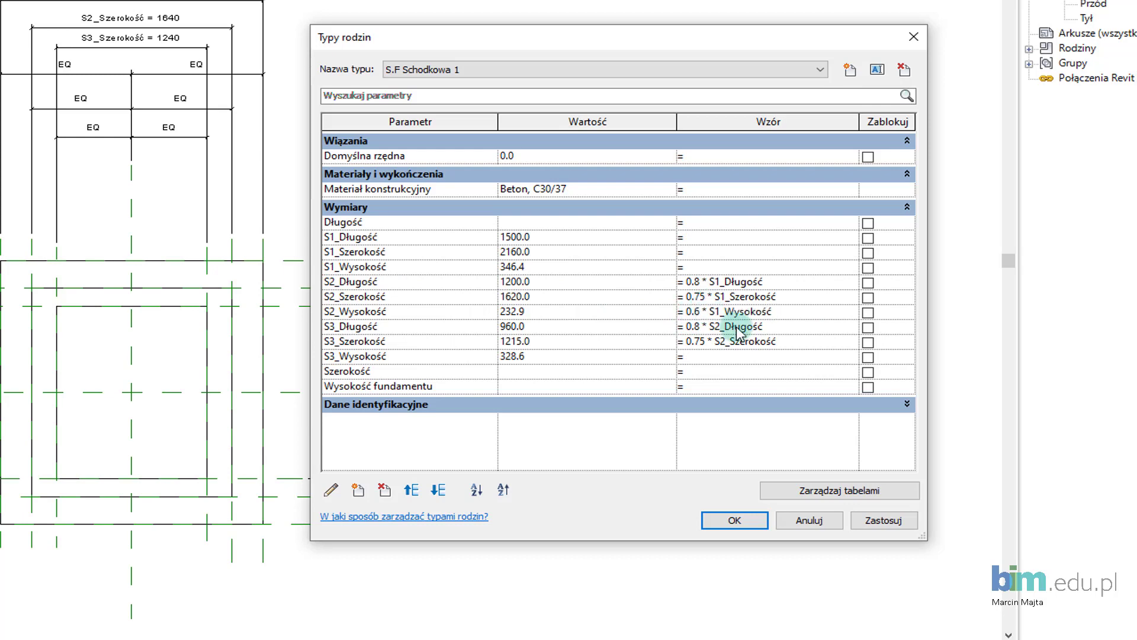
pyautogui.moveTo(782, 314); pyautogui.dragTo(669, 313)
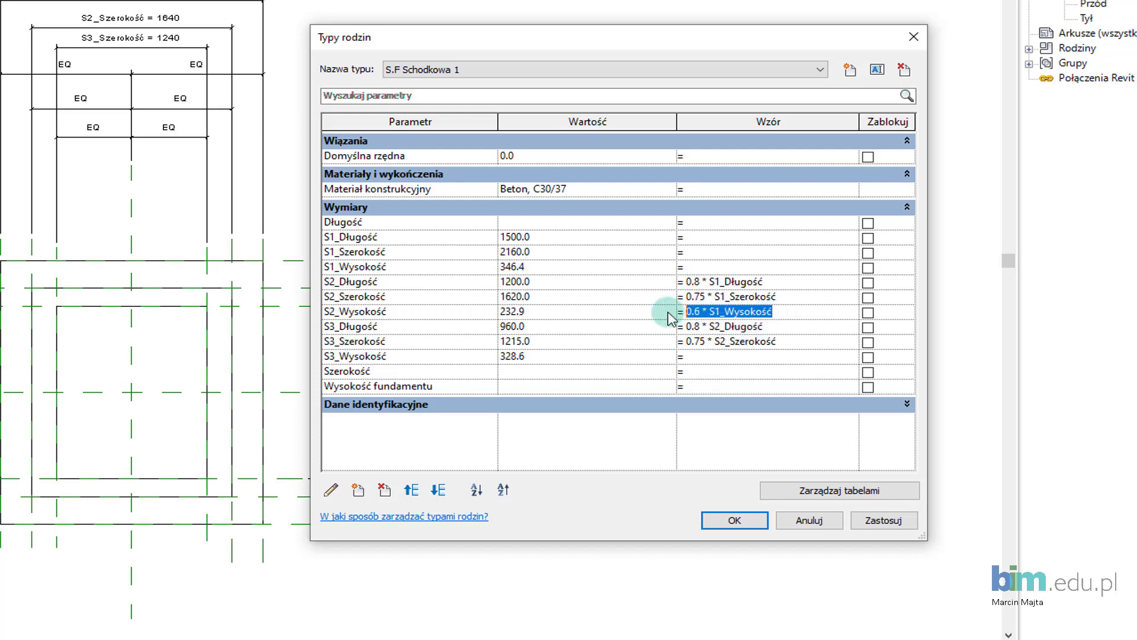
pyautogui.hotkey('ctrl', 'c')
pyautogui.click(732, 358)
pyautogui.hotkey('ctrl', 'v')
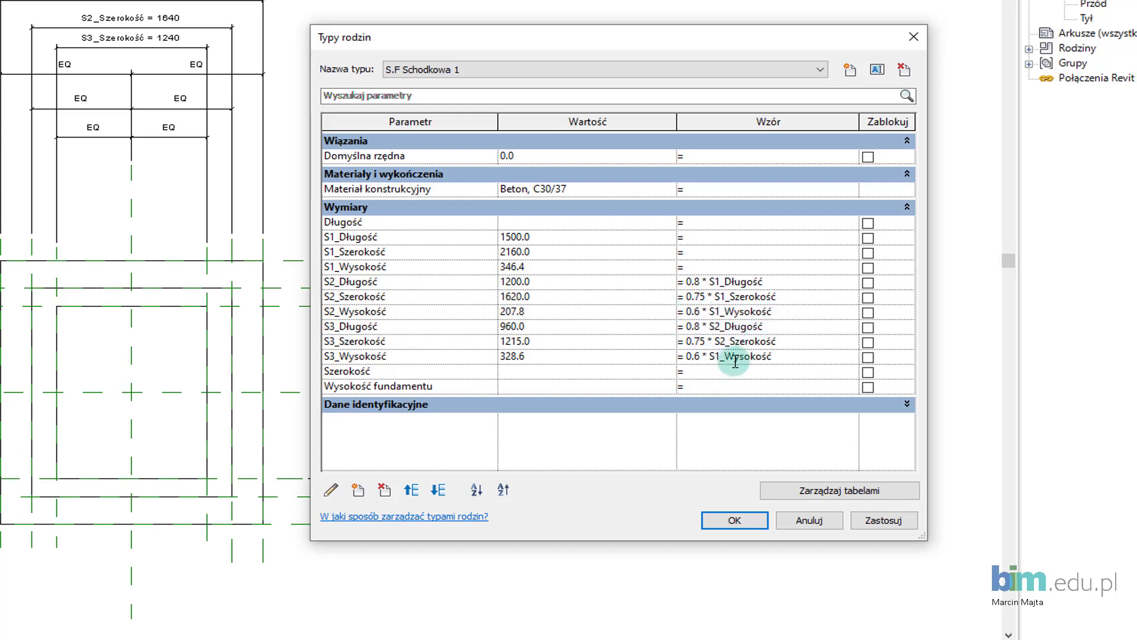
pyautogui.press('BackSpace')
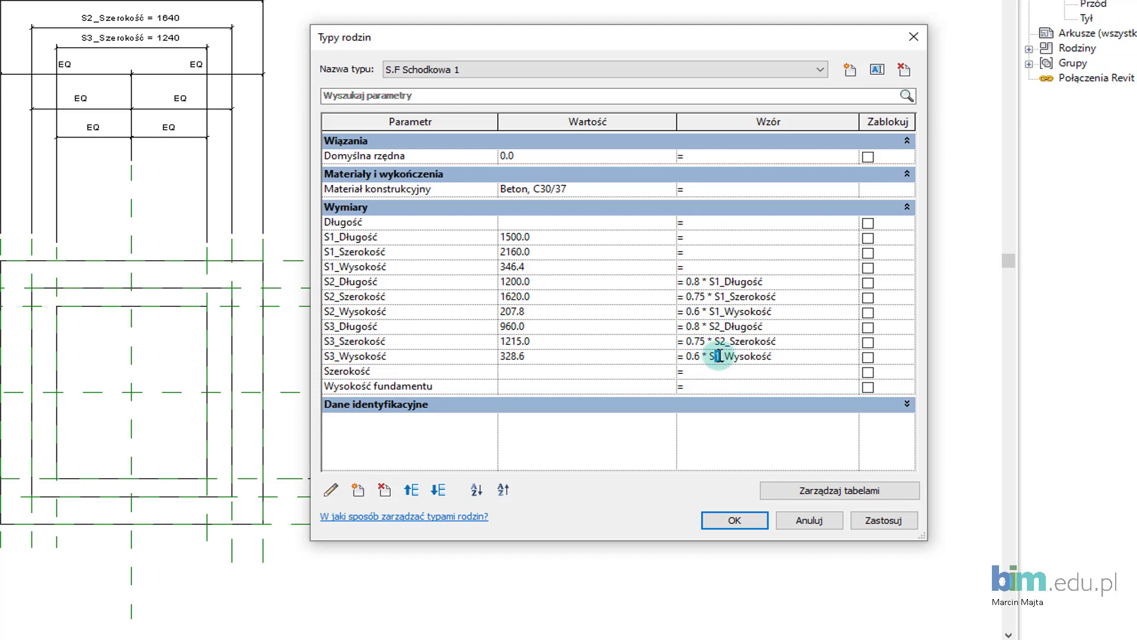
pyautogui.write('2')
# - Set S1_Szerokość to 1500 and S1_Wysokość to 300
pyautogui.click(581, 255)
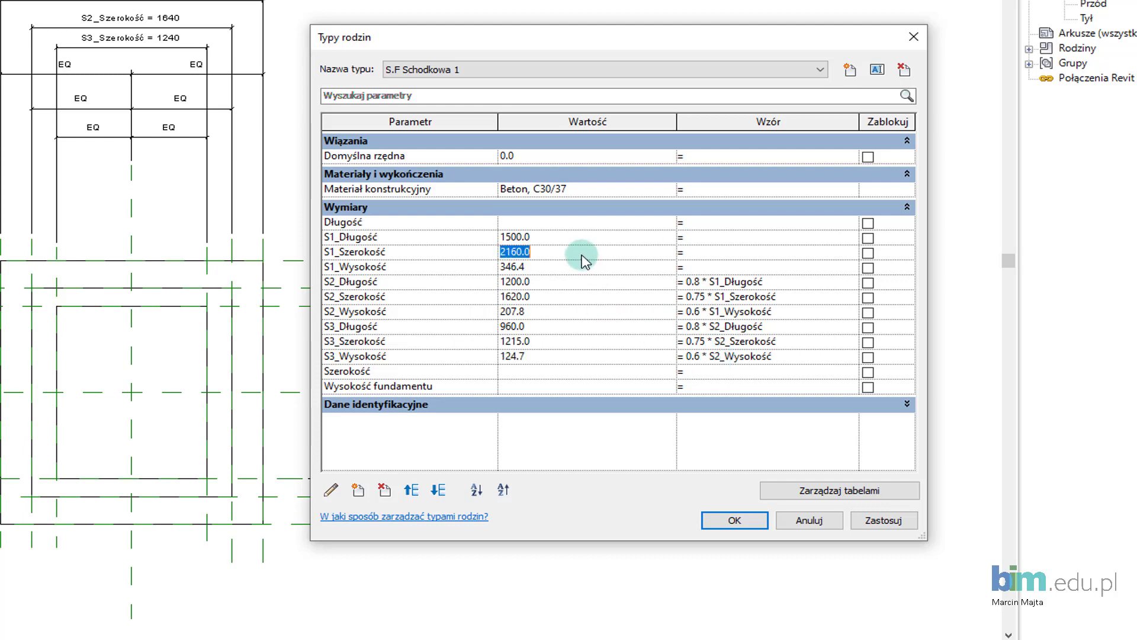
pyautogui.write('15')
pyautogui.press('Tab')
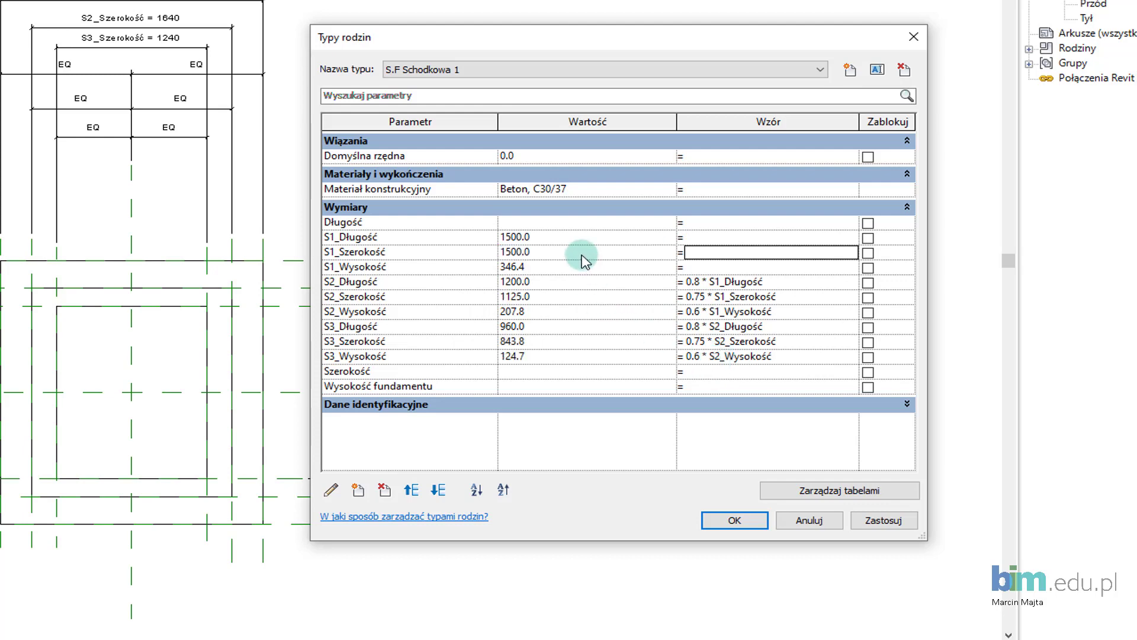
pyautogui.click(540, 268)
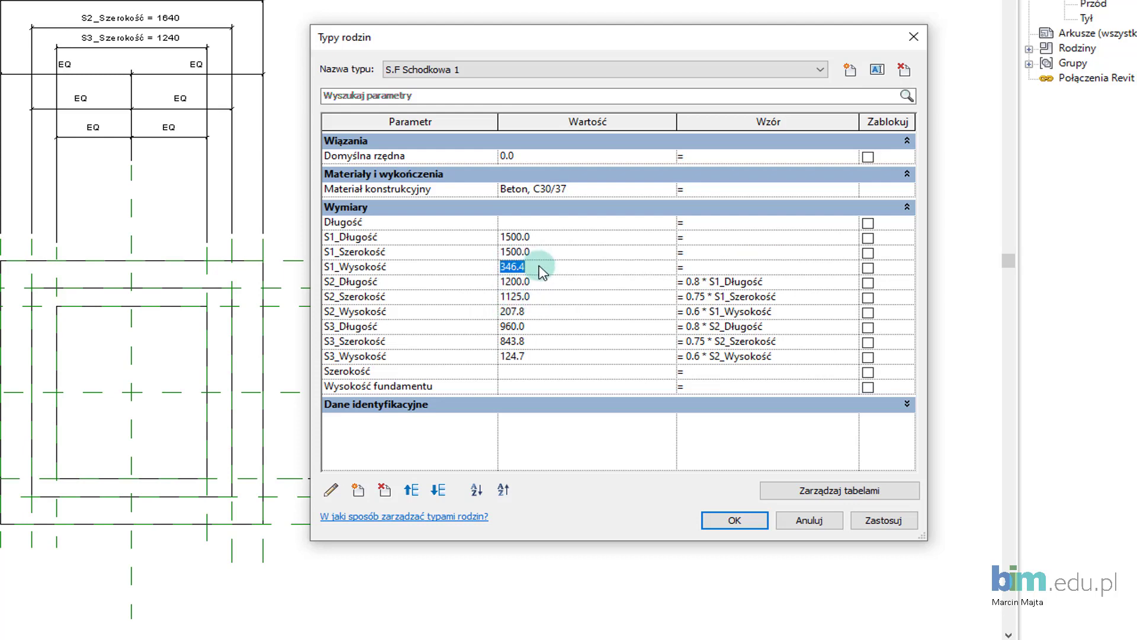
pyautogui.write('30')
pyautogui.write('0')
pyautogui.press('Tab')
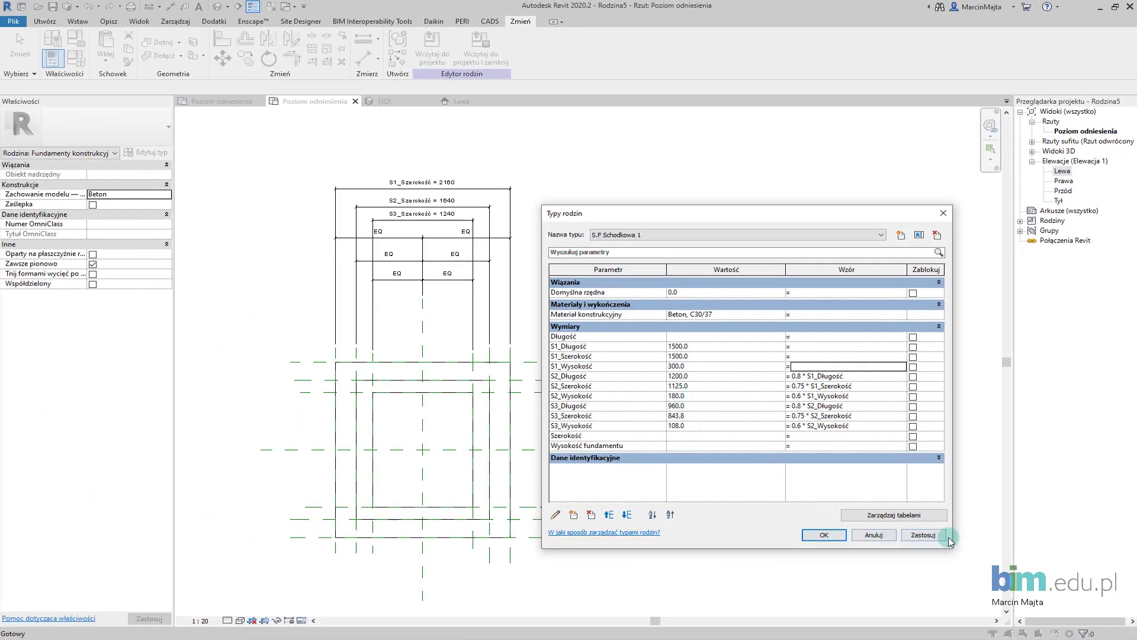
# - Apply the type values (widths 1500, 1125, 844) and inspect the resized footing in 3D
pyautogui.click(923, 535)
pyautogui.click(824, 535)
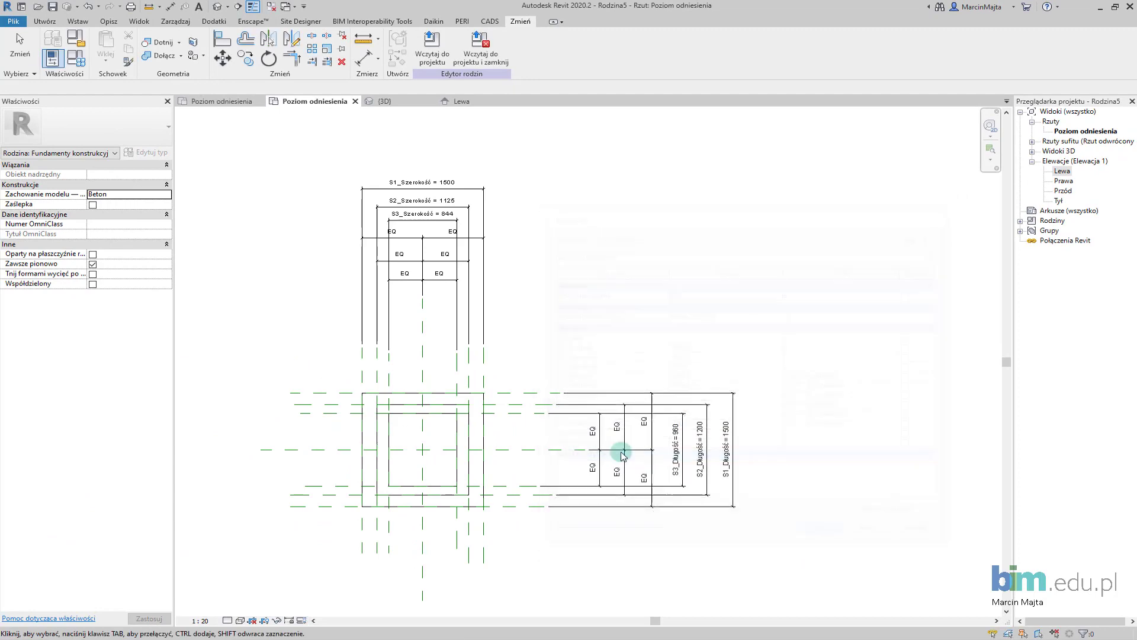
pyautogui.click(391, 102)
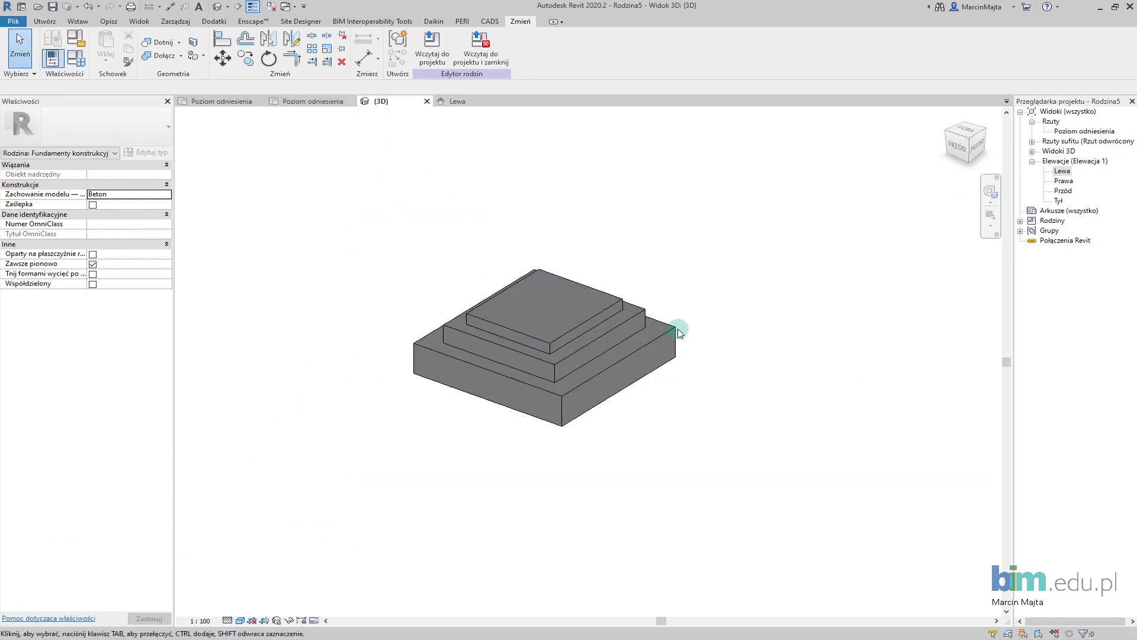
pyautogui.moveTo(608, 382); pyautogui.dragTo(591, 385, button='middle')
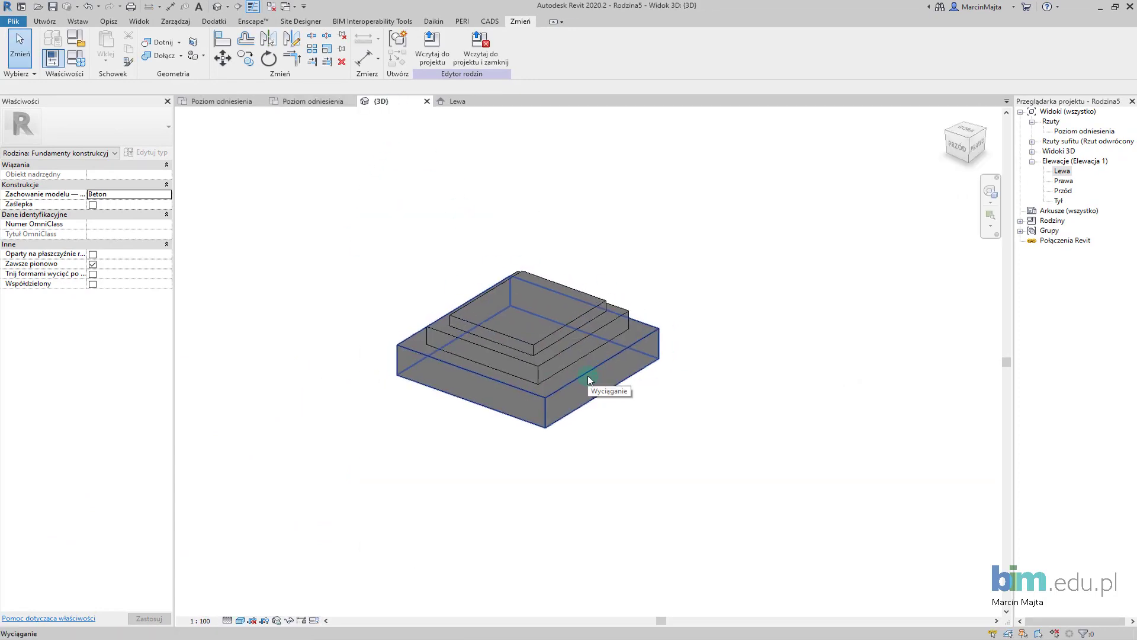